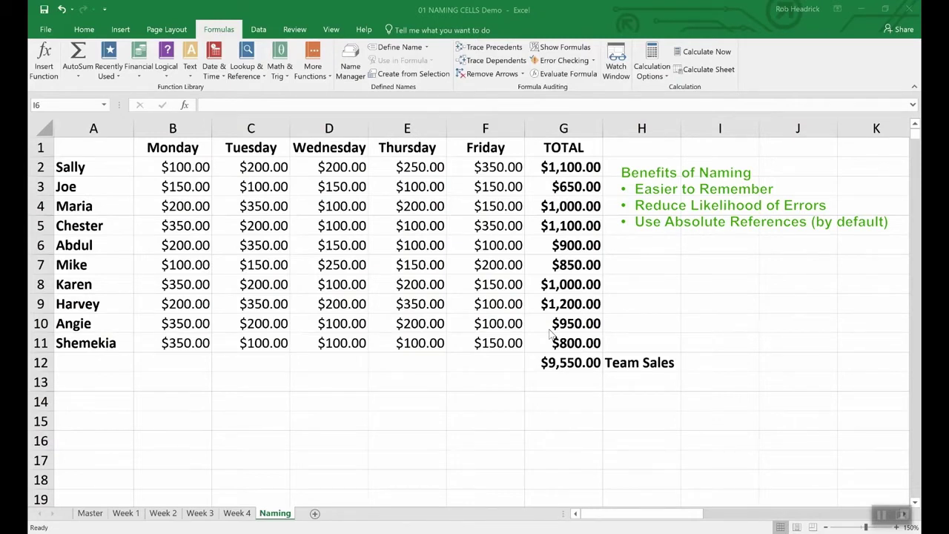
# Step: Name the $9,550.00 team total in G12 'Team_Sales' using Define Name
pyautogui.click(571, 363)
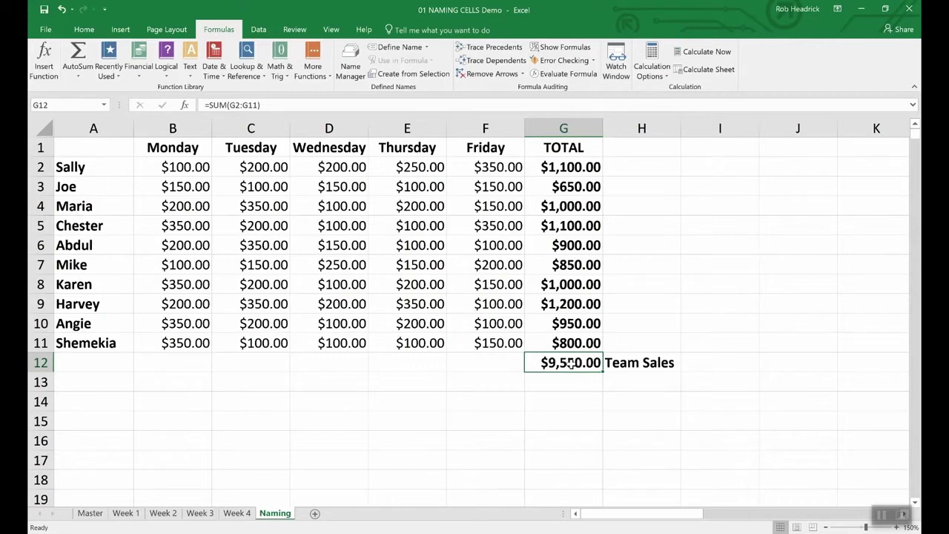
pyautogui.rightClick(571, 363)
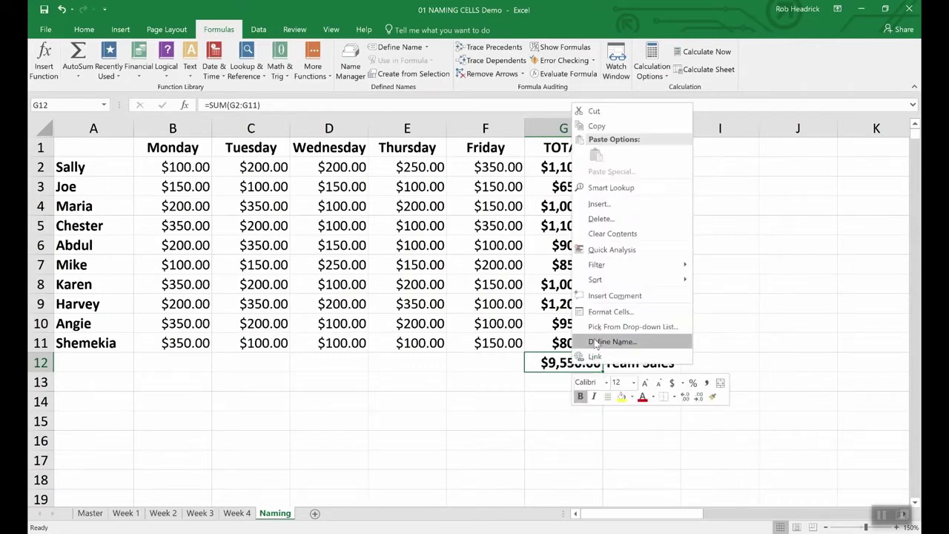
pyautogui.click(595, 343)
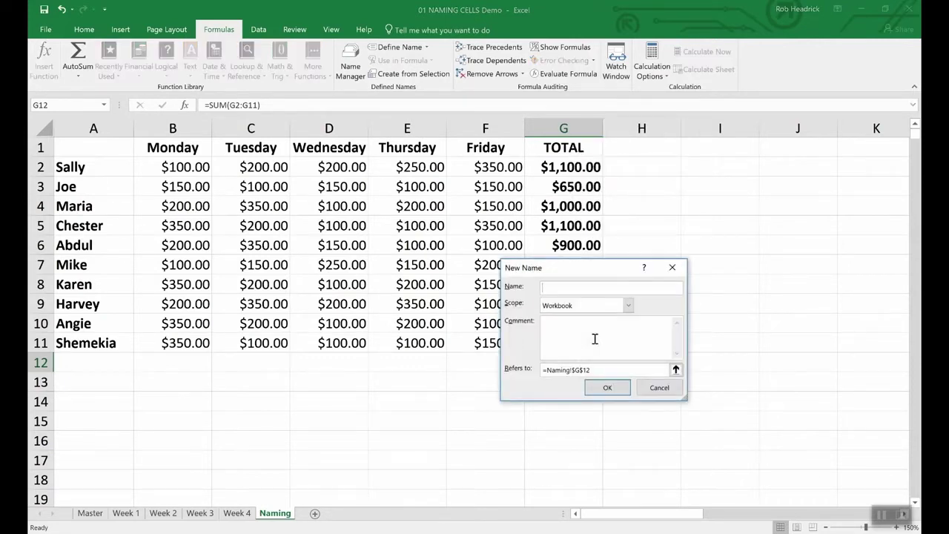
pyautogui.write('Team_Sales')
pyautogui.click(624, 394)
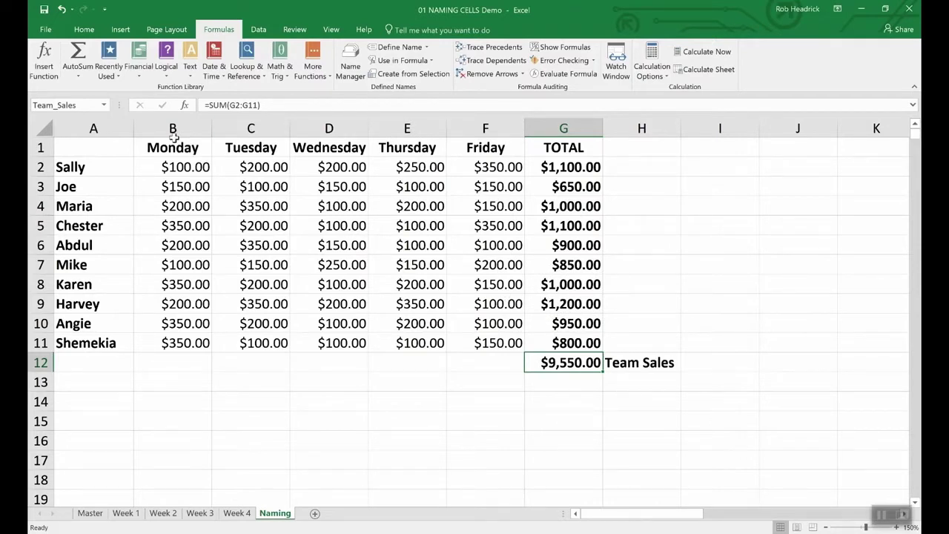
pyautogui.click(82, 105)
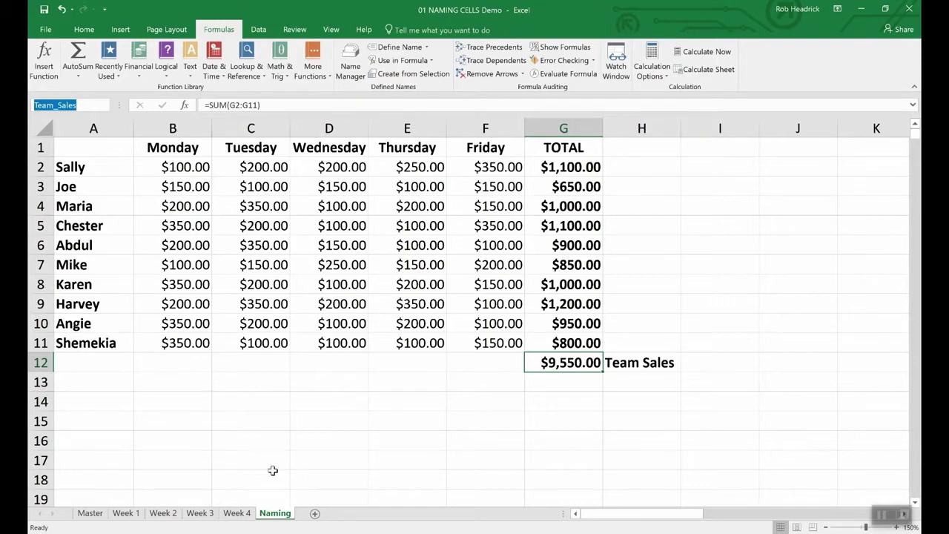
# Step: Name the rep totals in G2:G11 'Rep_Sales' through the Name Box, then select G13
pyautogui.click(575, 167)
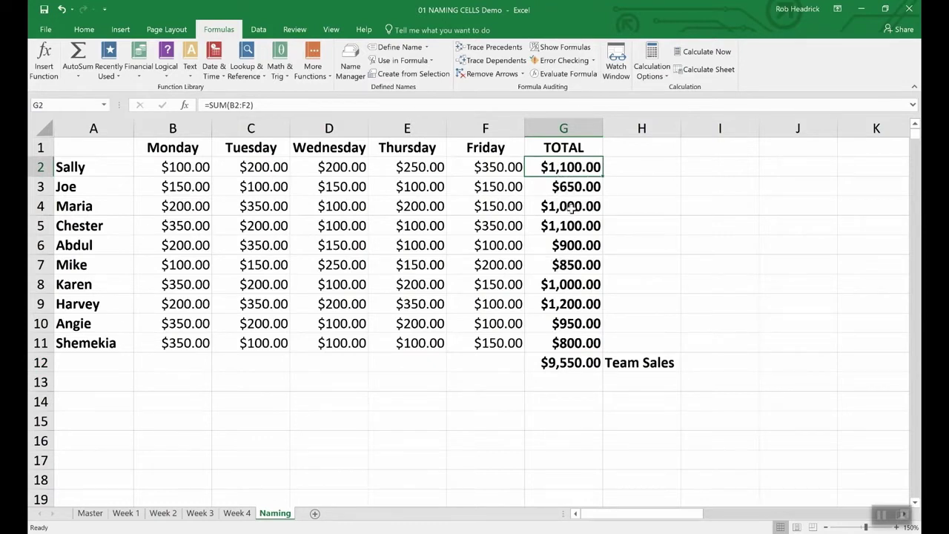
pyautogui.click(633, 207)
pyautogui.moveTo(556, 167); pyautogui.dragTo(546, 343)
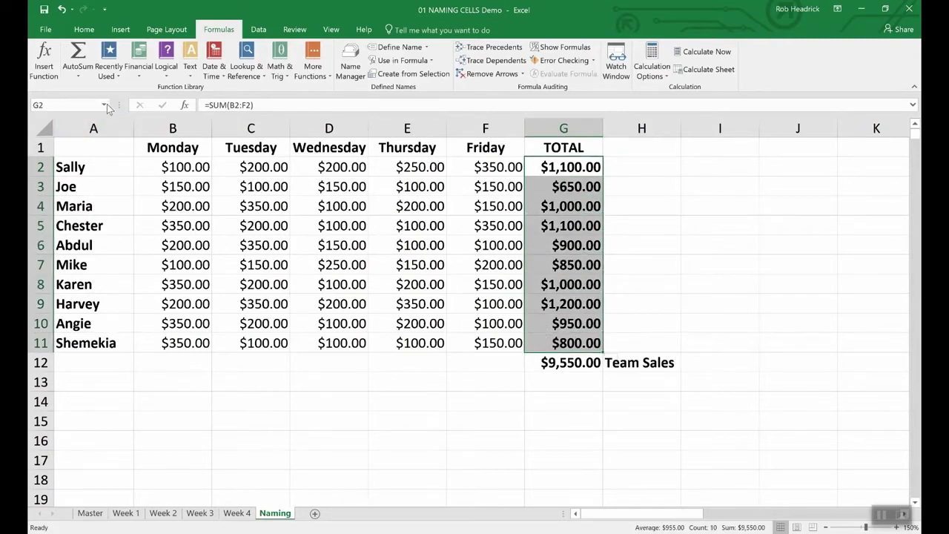
pyautogui.click(74, 103)
pyautogui.write('Rep_Sales')
pyautogui.press('Return')
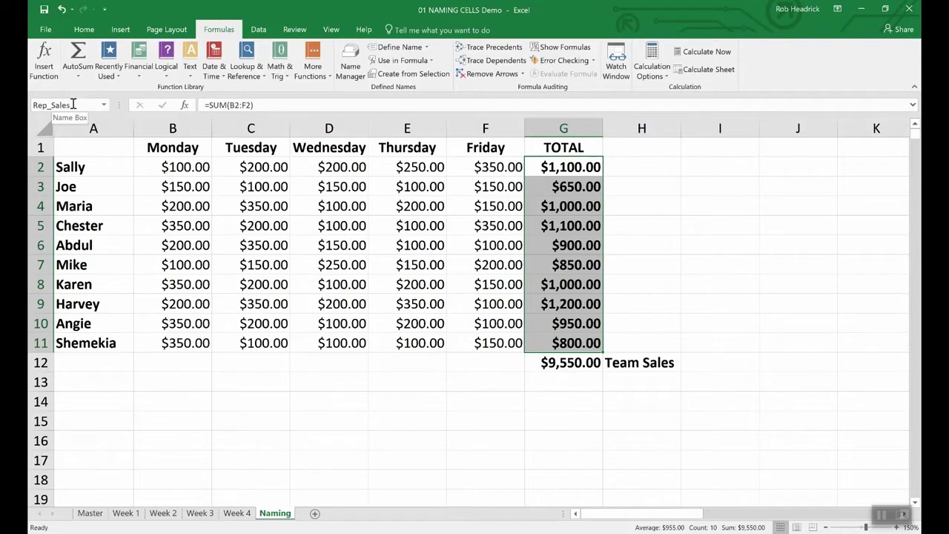
pyautogui.click(561, 383)
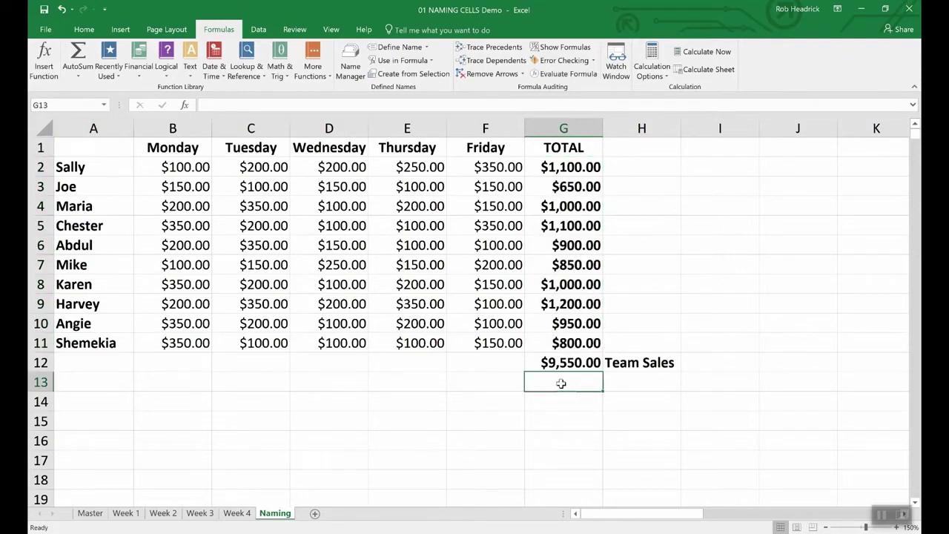
# Step: Enter =SUM(Rep_Sales) in G13 to get the $9,550.00 total
pyautogui.write('=(')
pyautogui.press('BackSpace')
pyautogui.write('Sum)')
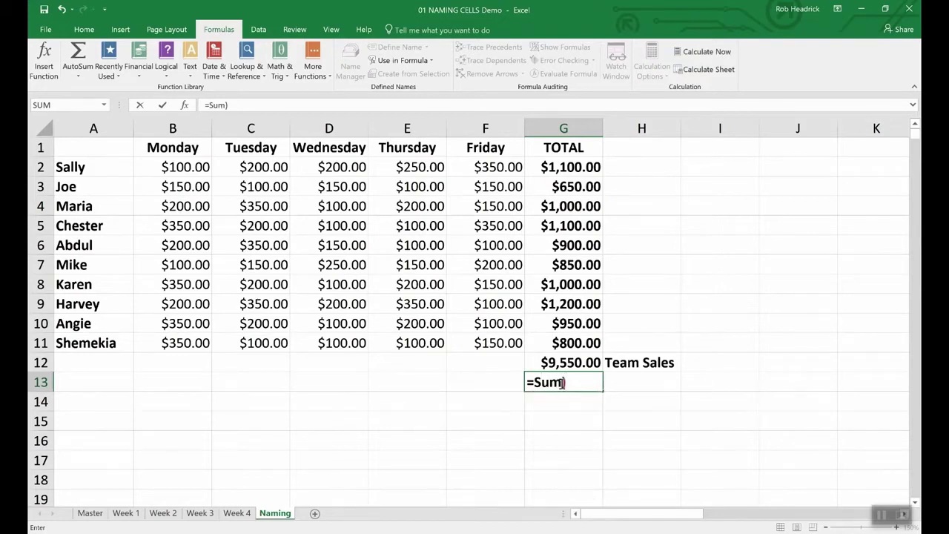
pyautogui.press('BackSpace')
pyautogui.write('(R')
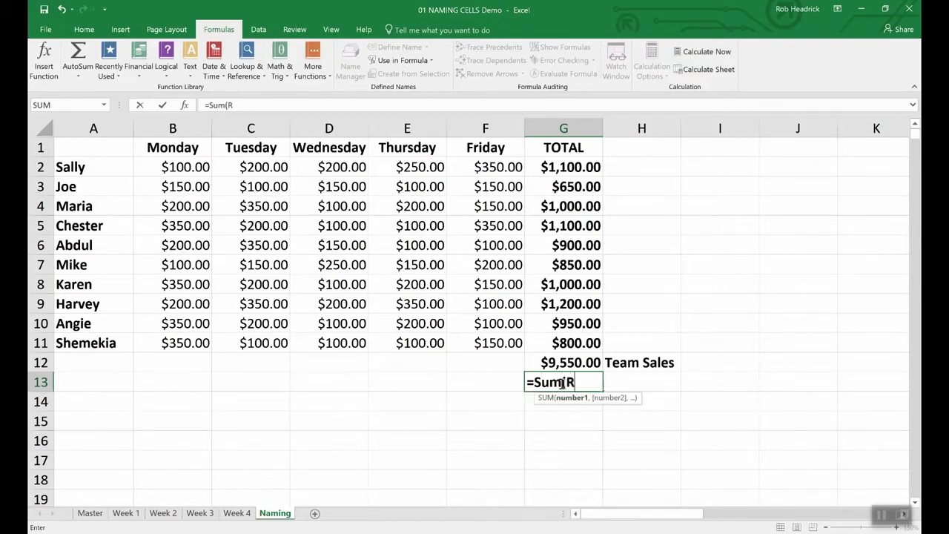
pyautogui.write('ep')
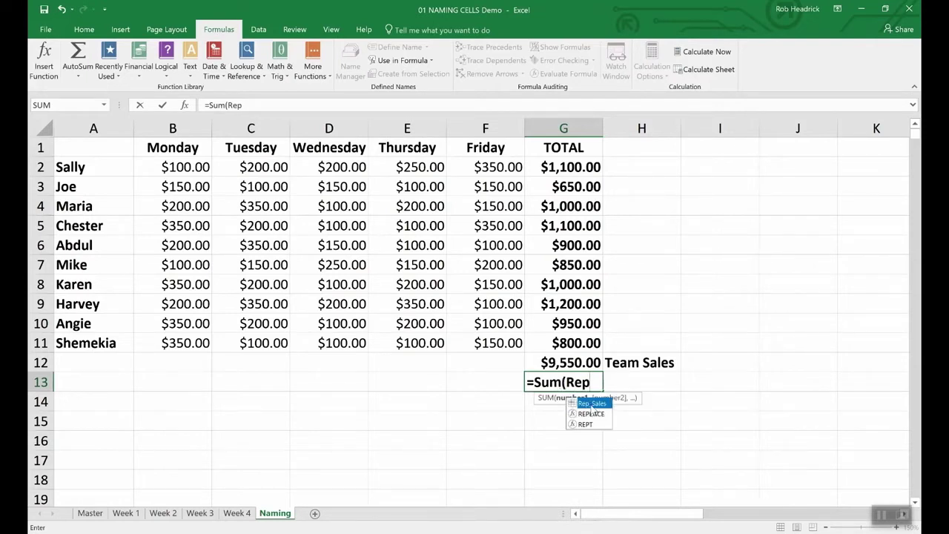
pyautogui.doubleClick(591, 405)
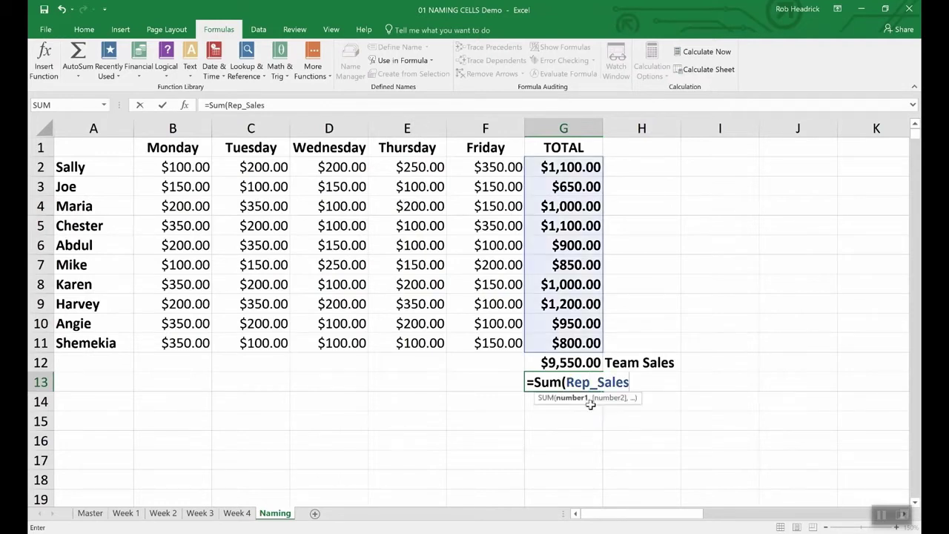
pyautogui.press('Return')
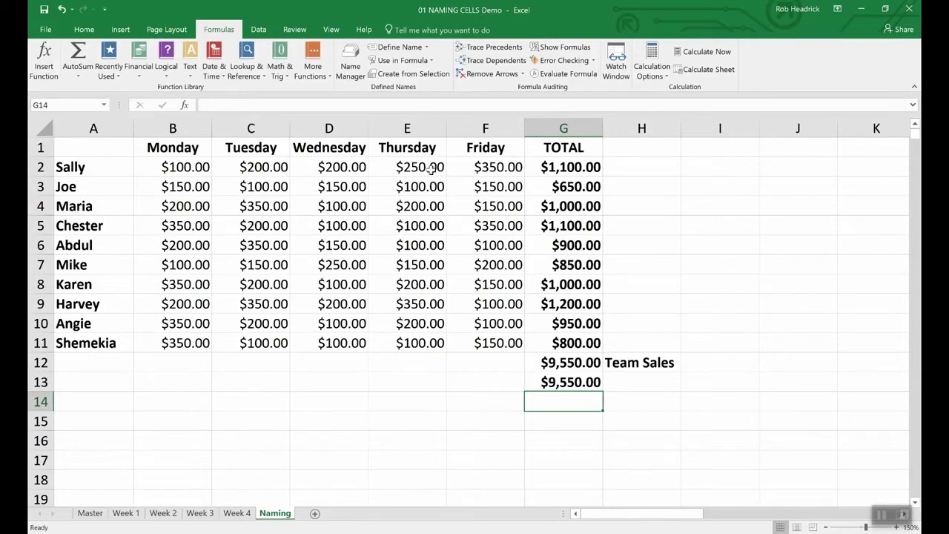
# Step: Open the Name Manager to review the workbook's defined names
pyautogui.click(350, 59)
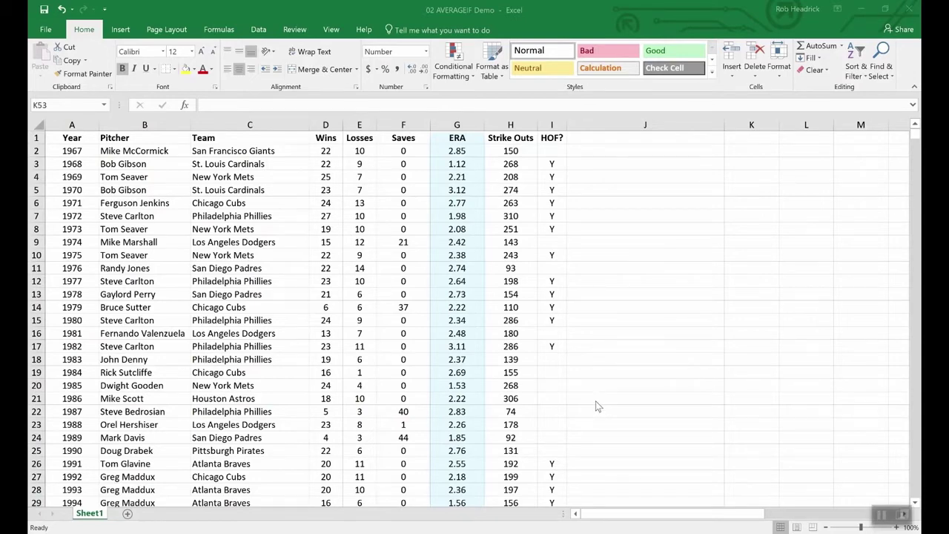
# Step: Enter =AVERAGEIF(wins,">19",era) in K53 to average the ERA of 20+ game winners
pyautogui.scroll(-20, 604, 424)
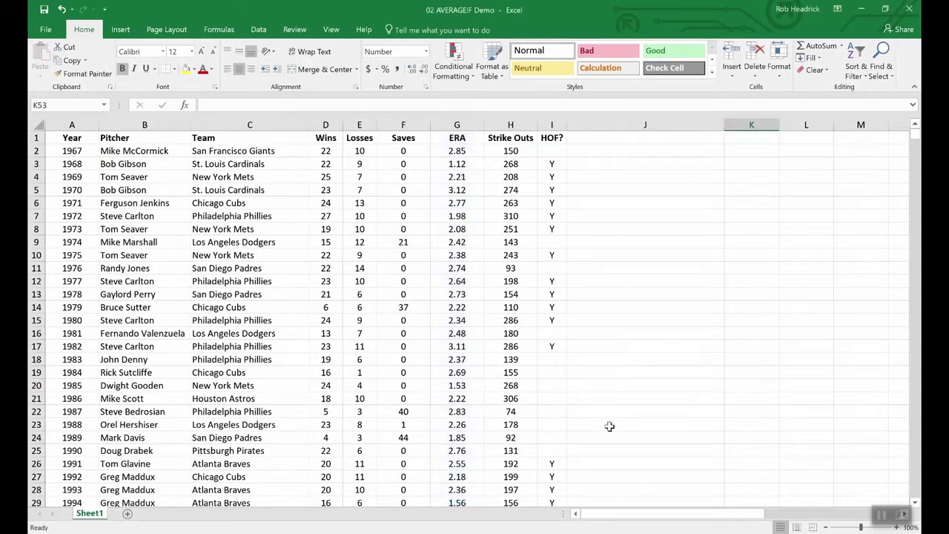
pyautogui.scroll(12, 603, 424)
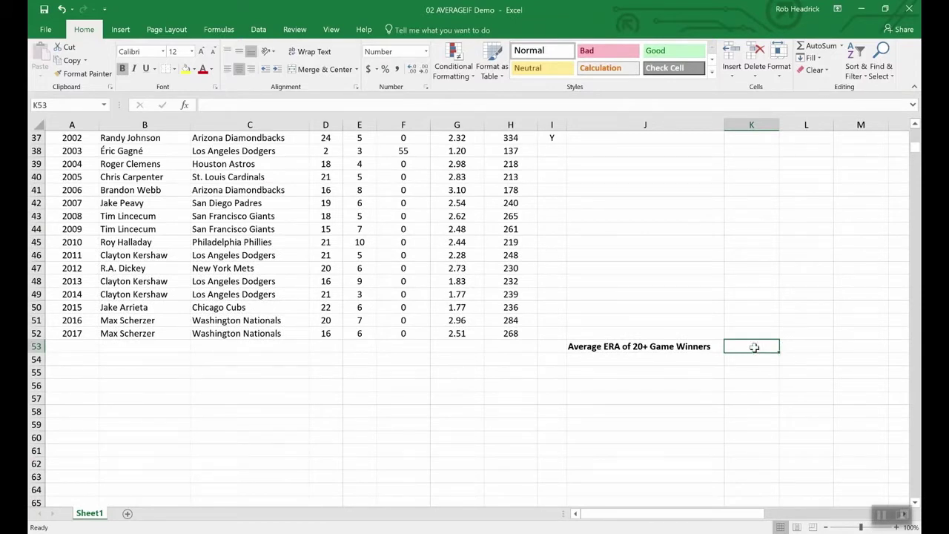
pyautogui.write('=averageif')
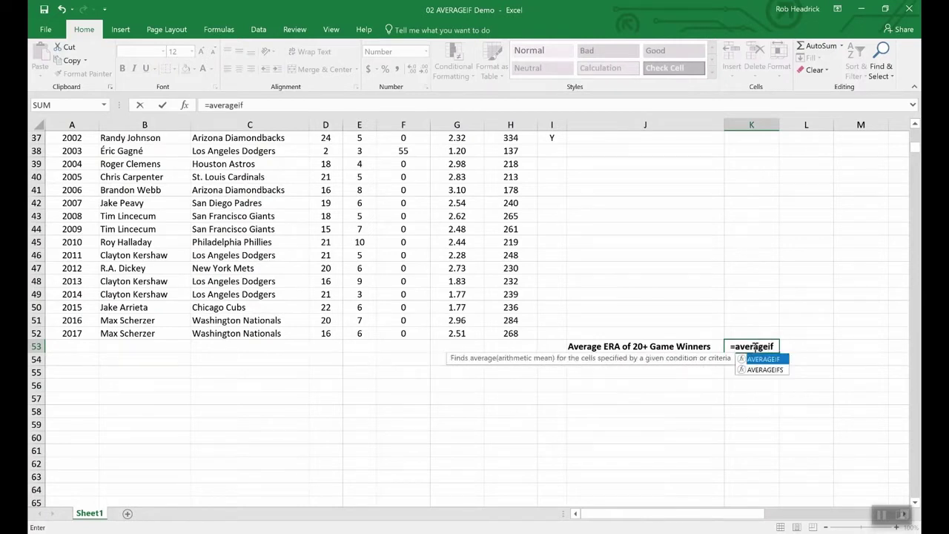
pyautogui.write('(')
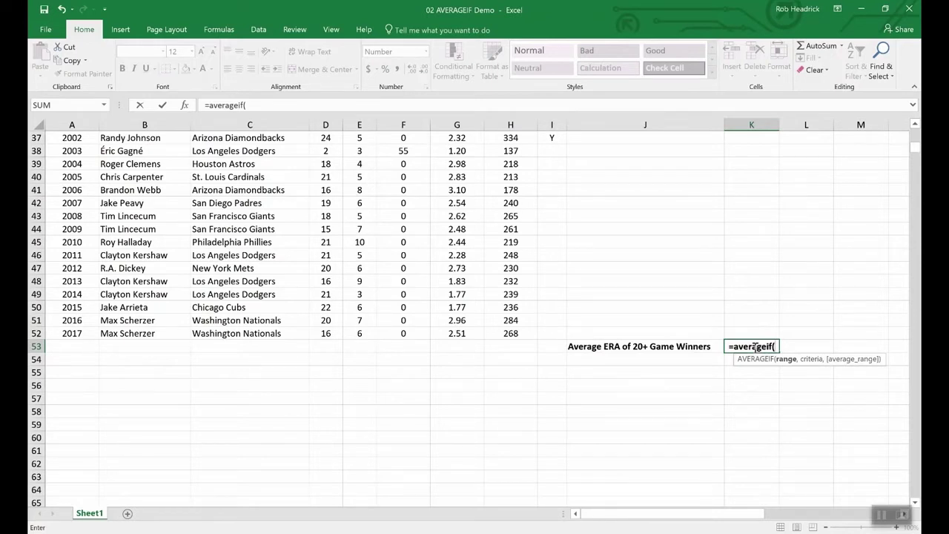
pyautogui.write('wins,')
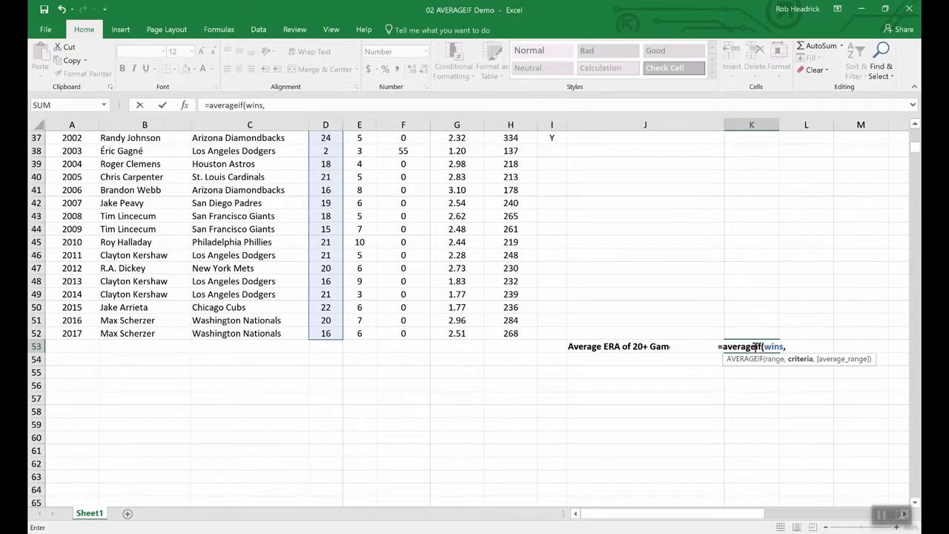
pyautogui.write('">')
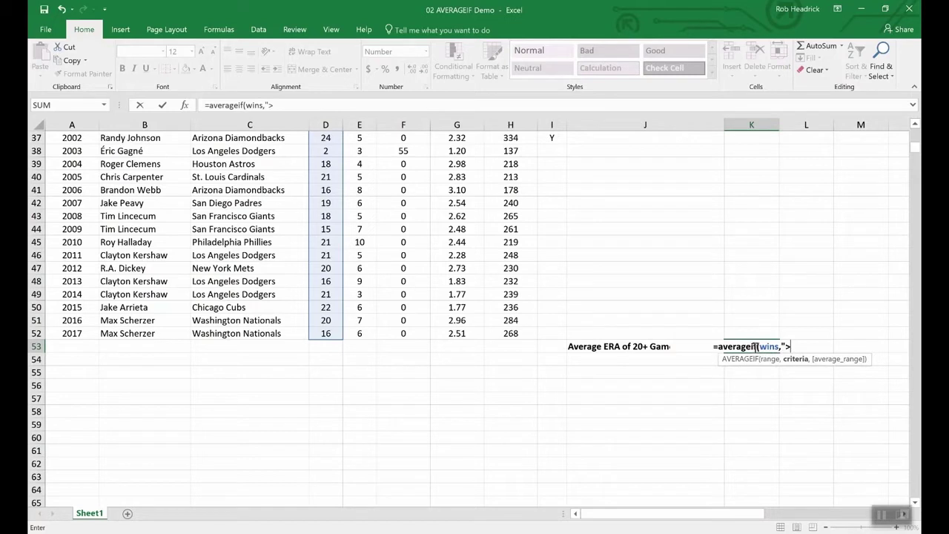
pyautogui.write('19",')
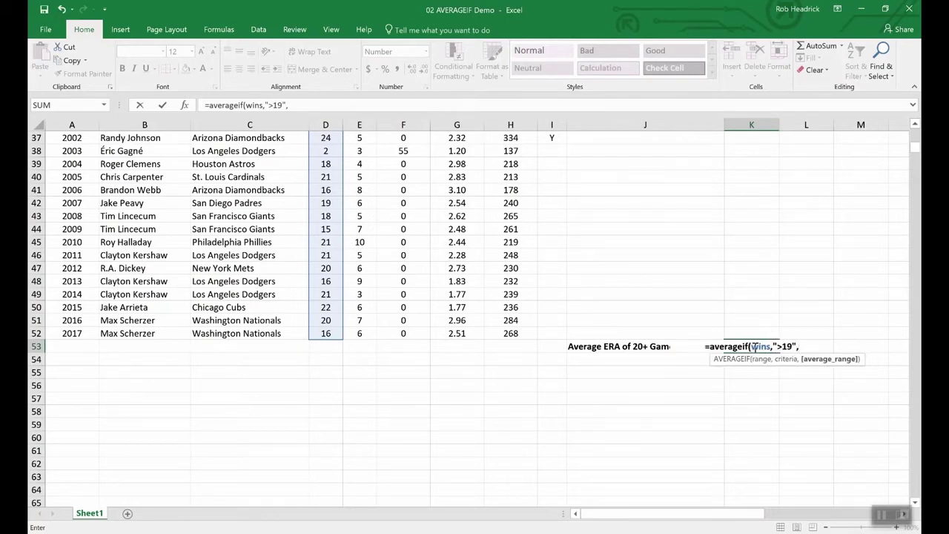
pyautogui.write('era')
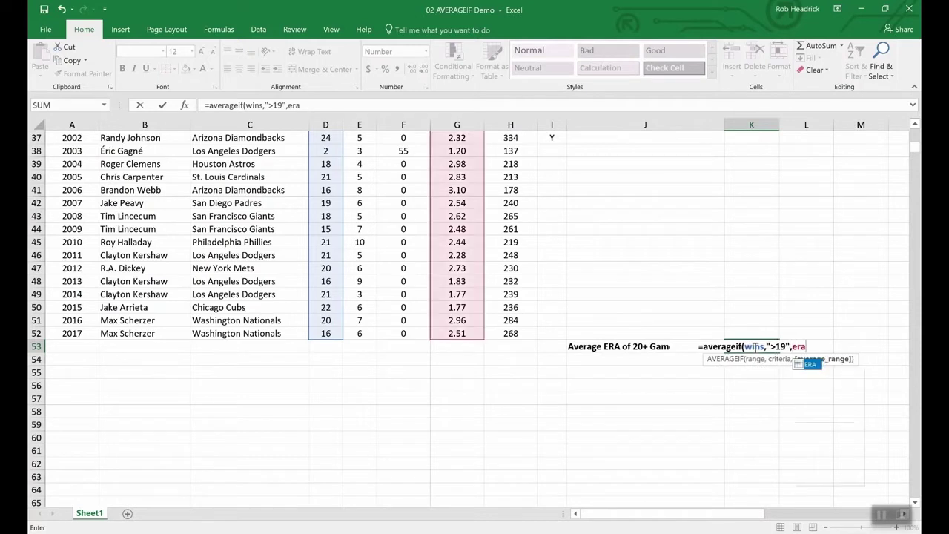
pyautogui.press('Return')
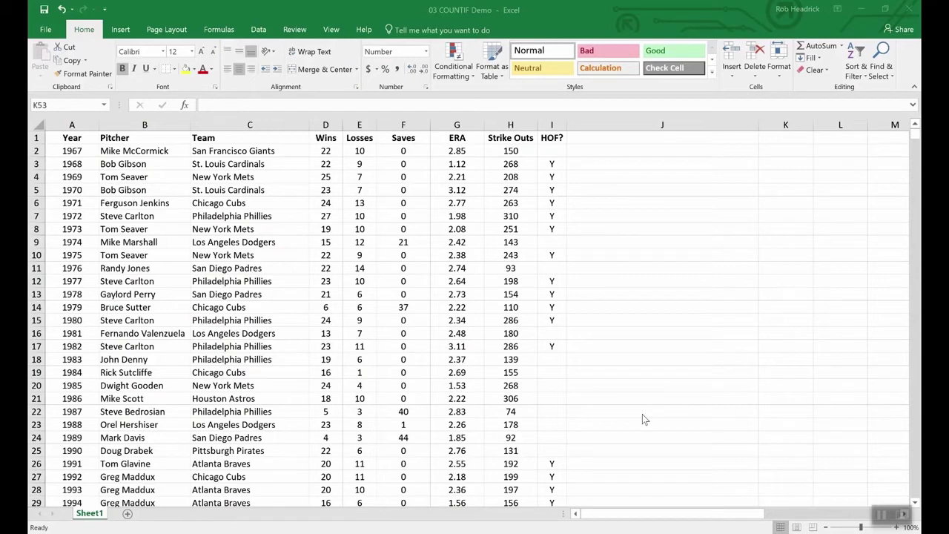
# Step: Enter =COUNTIF(team,"Philadelphia Phillies") in K53, which returns 7.00
pyautogui.scroll(-12, 653, 408)
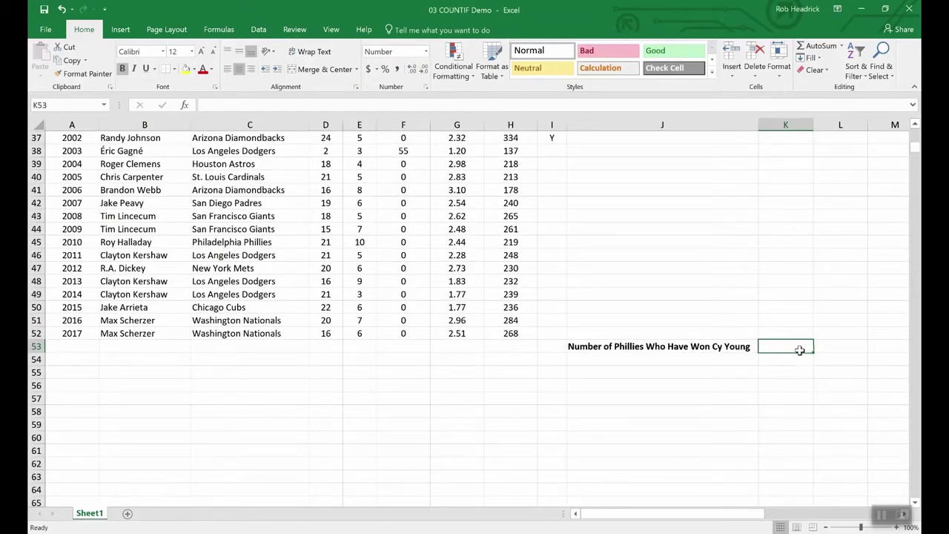
pyautogui.write('=')
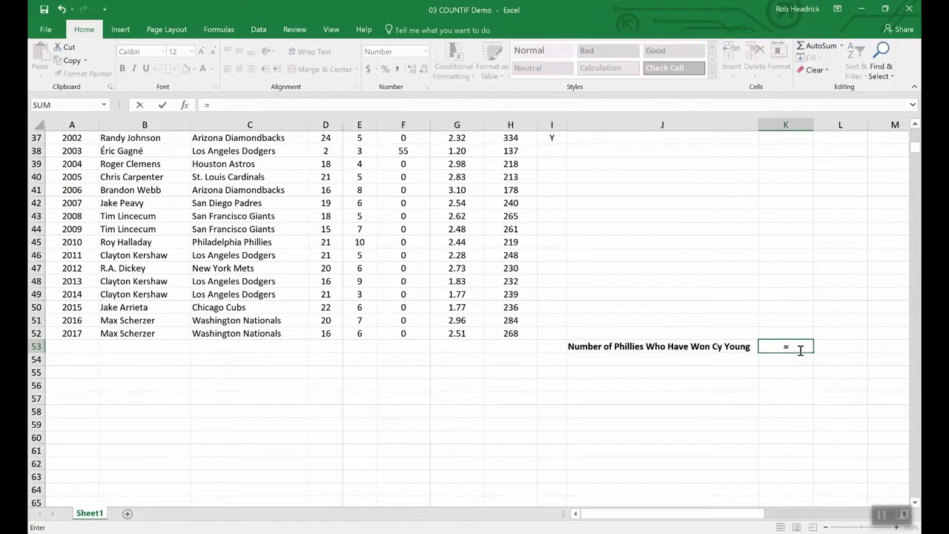
pyautogui.write('CO')
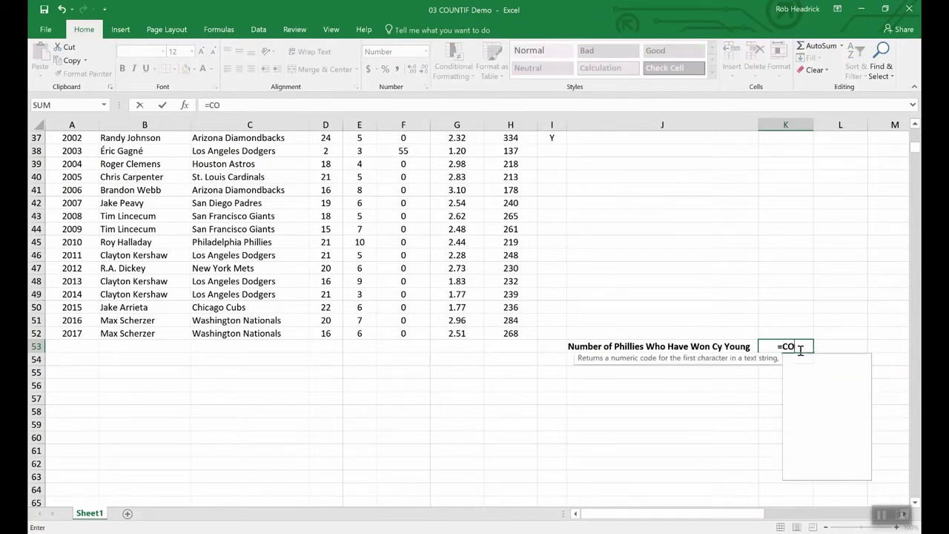
pyautogui.write('UNTIF')
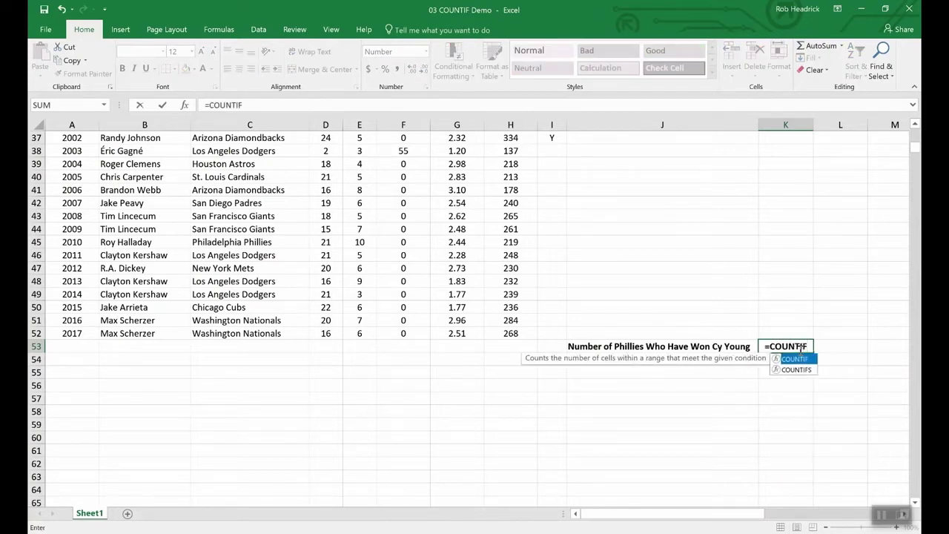
pyautogui.write('(')
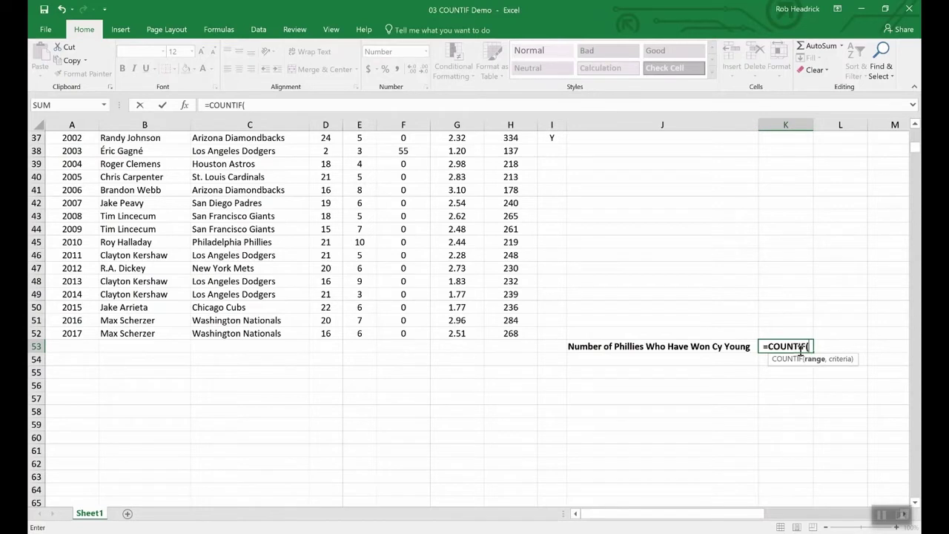
pyautogui.write('team')
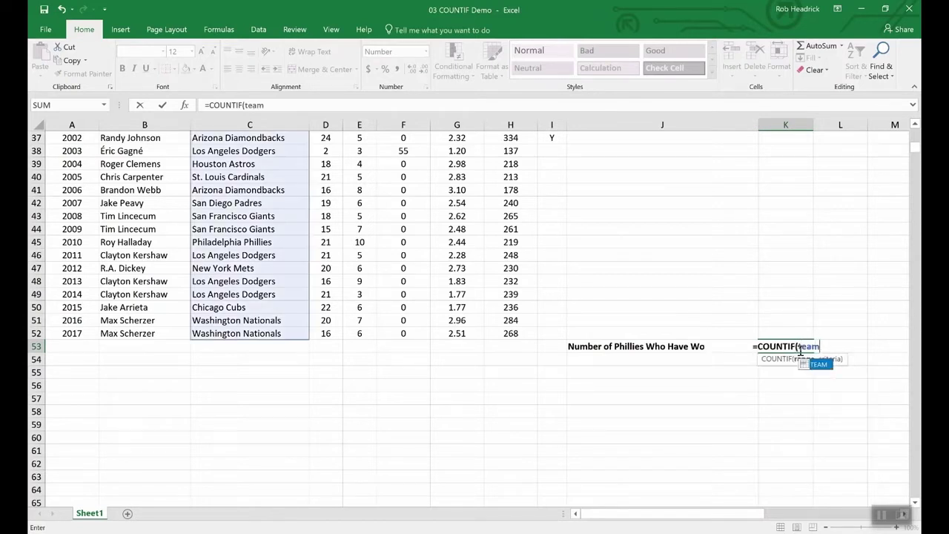
pyautogui.write(',')
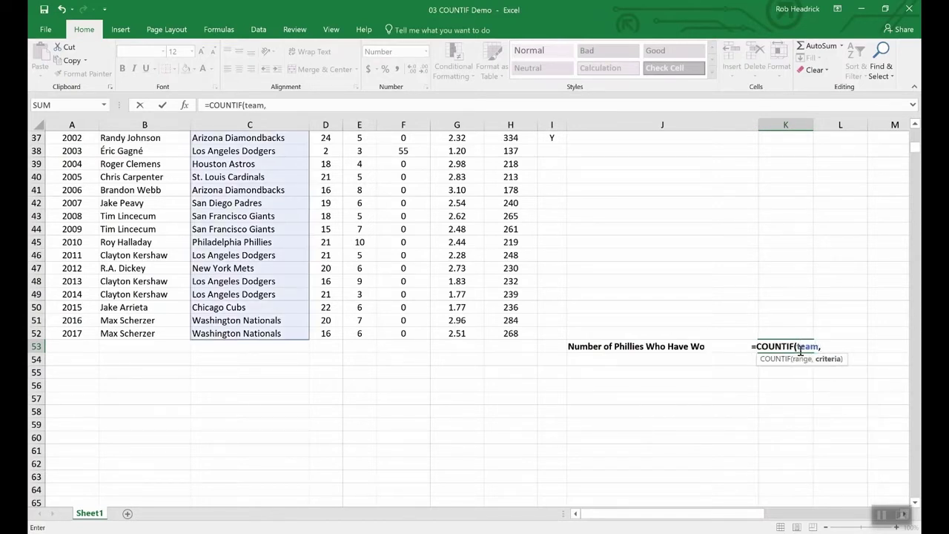
pyautogui.write('"')
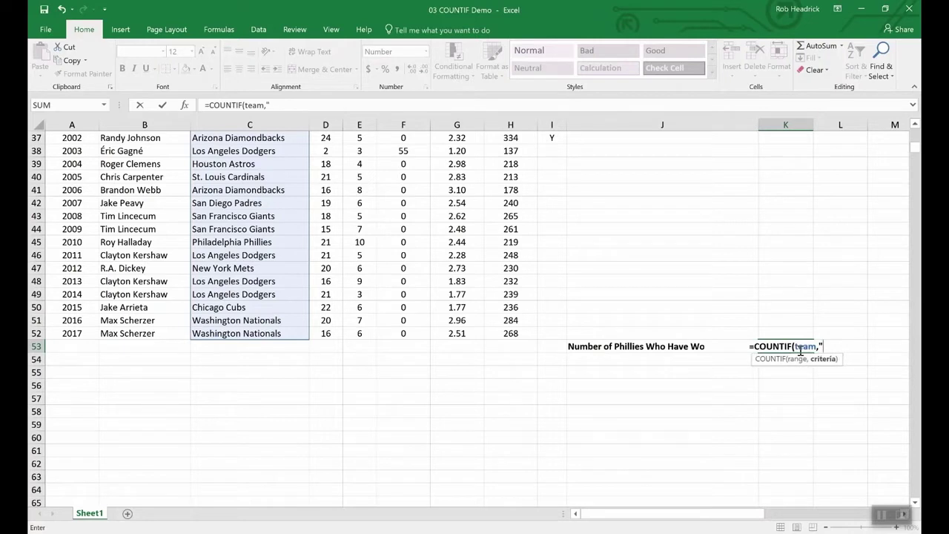
pyautogui.write('Phill')
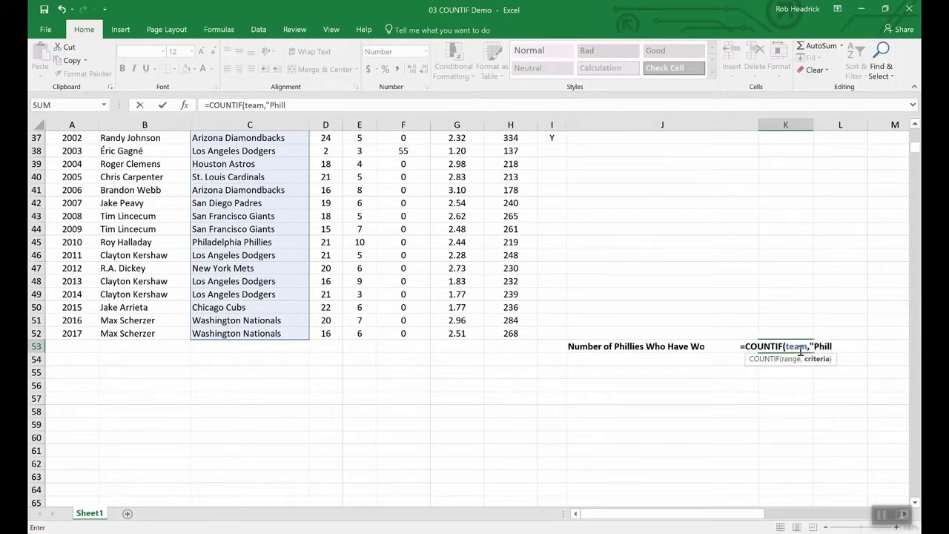
pyautogui.press('BackSpace')
pyautogui.write('adelp')
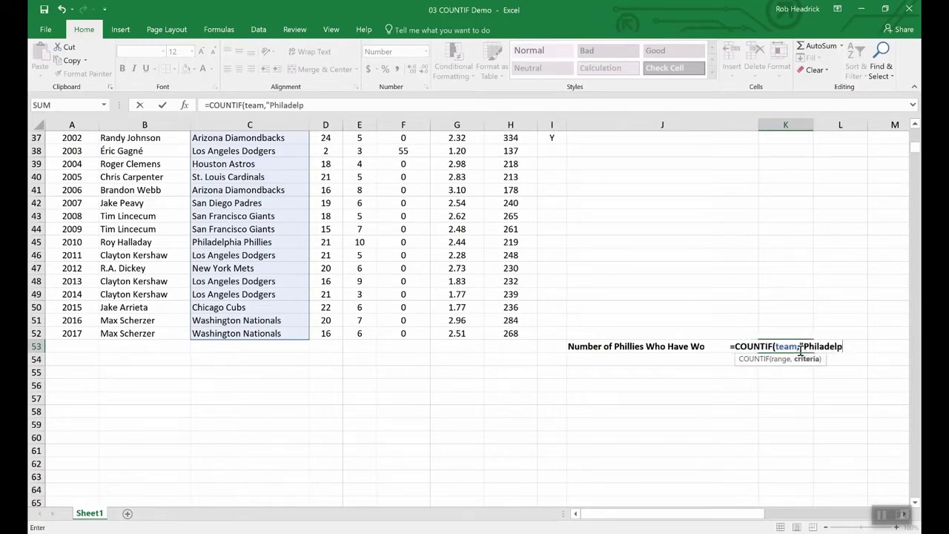
pyautogui.write('hia P')
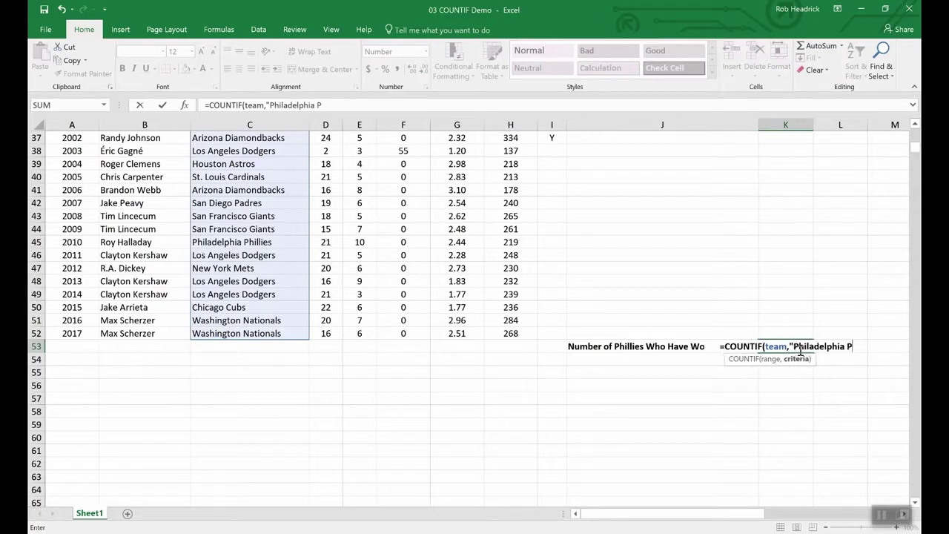
pyautogui.write('hill')
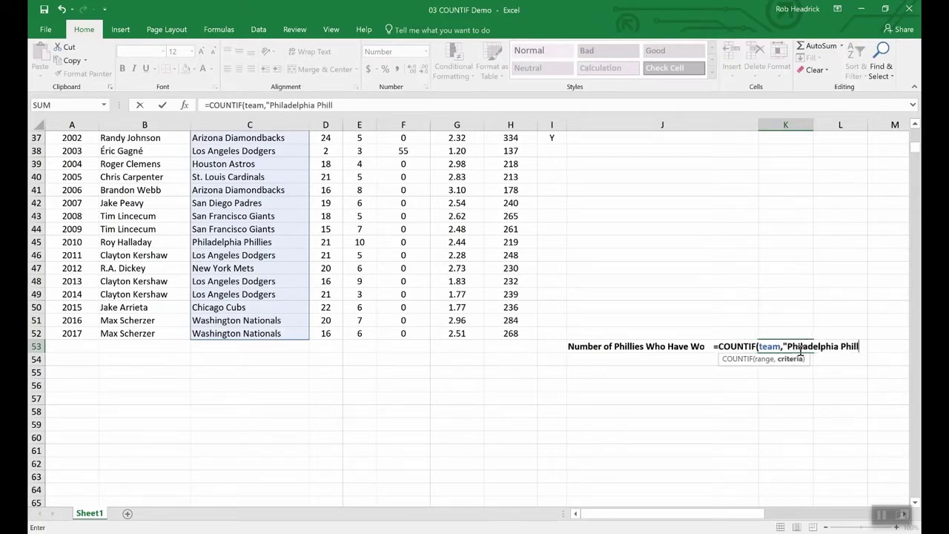
pyautogui.write('ies"')
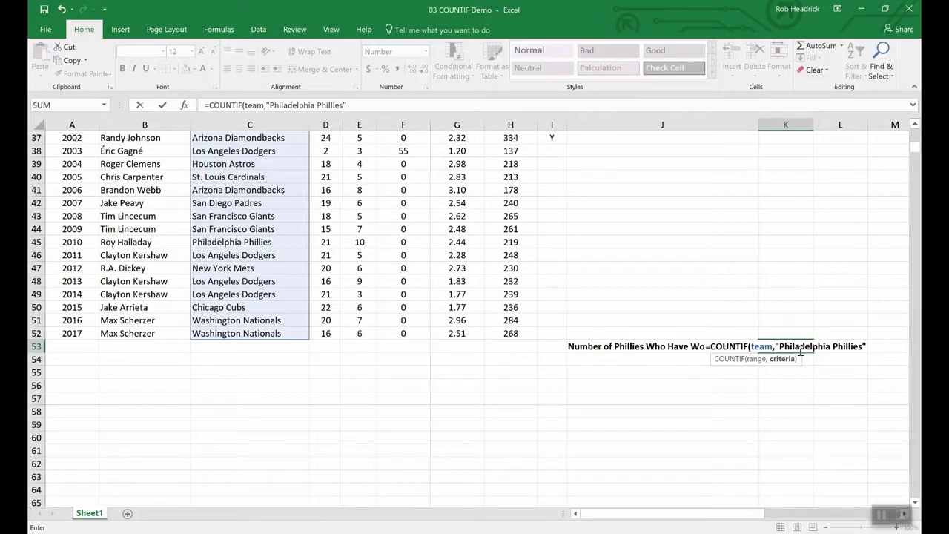
pyautogui.press('Return')
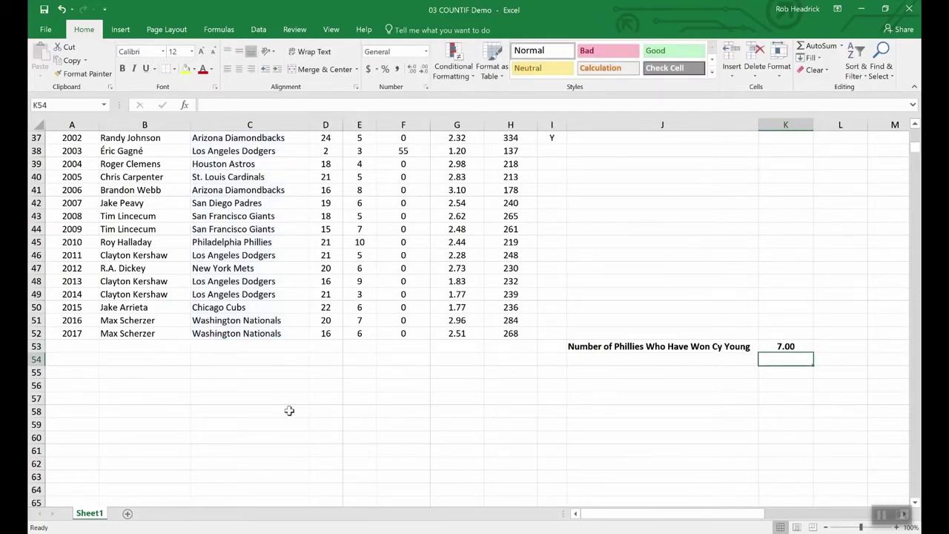
# Step: Scroll up and down through the COUNTIF pitcher data
pyautogui.scroll(12, 265, 414)
pyautogui.scroll(1, 265, 413)
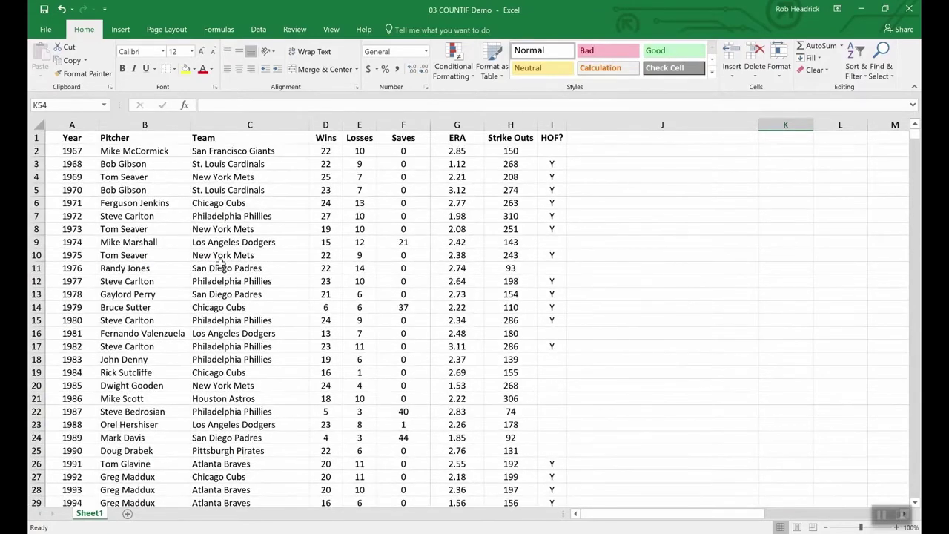
pyautogui.scroll(-4, 249, 276)
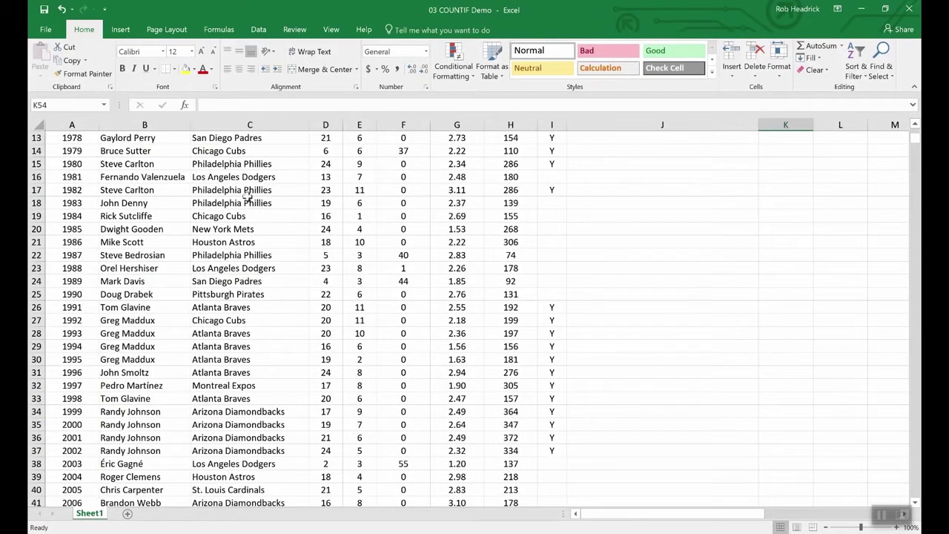
pyautogui.scroll(-4, 269, 330)
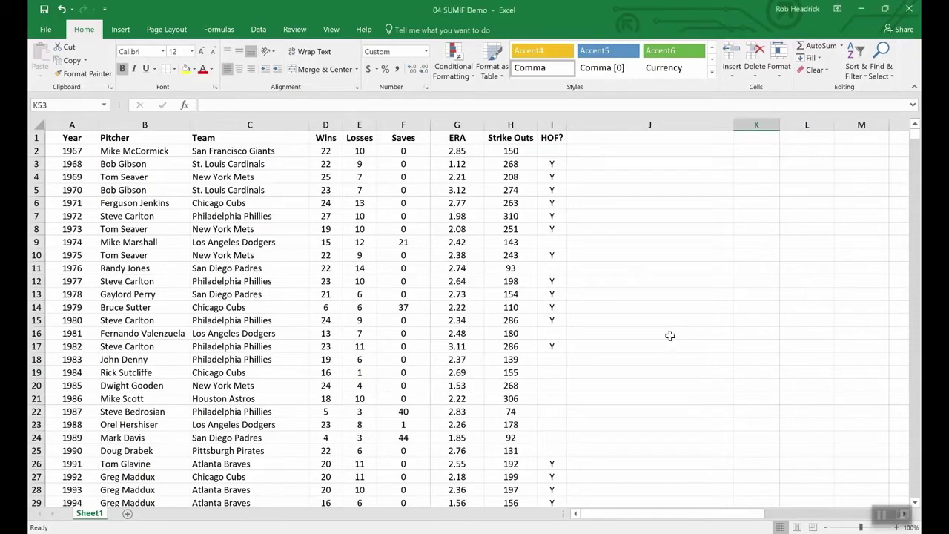
# Step: Type =SUMIF(hof,"Y",Strike_Outs in K53, choosing Strike_Outs from the autocomplete suggestions
pyautogui.scroll(-16, 670, 336)
pyautogui.scroll(7, 670, 336)
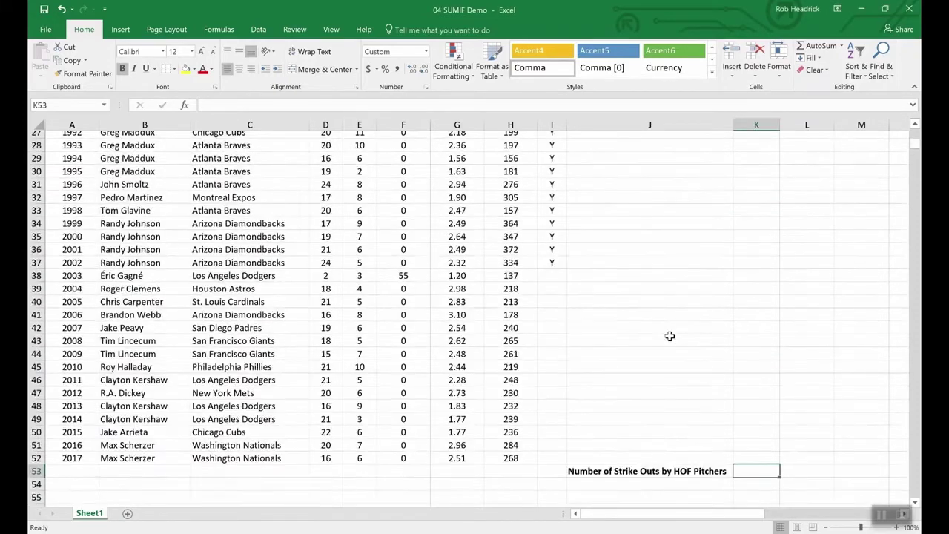
pyautogui.scroll(1, 728, 353)
pyautogui.scroll(-4, 741, 460)
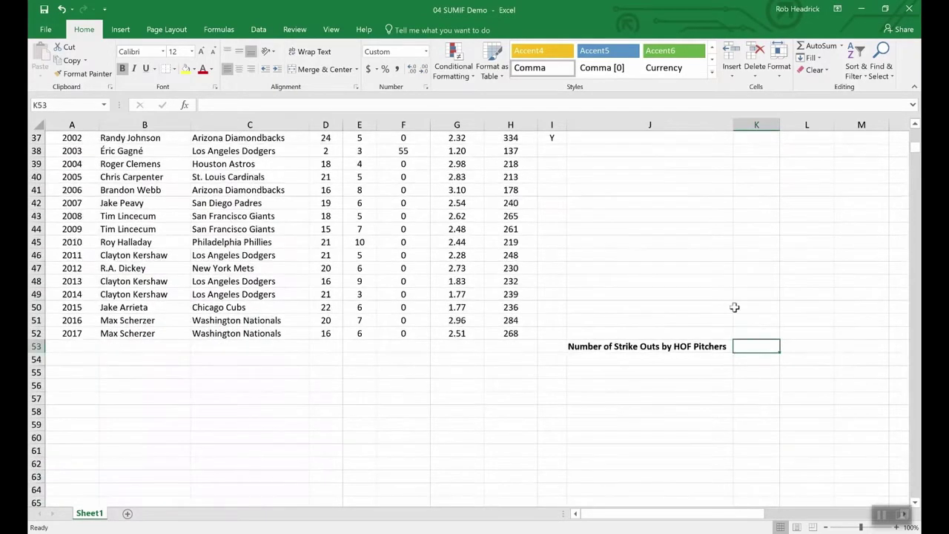
pyautogui.write('=')
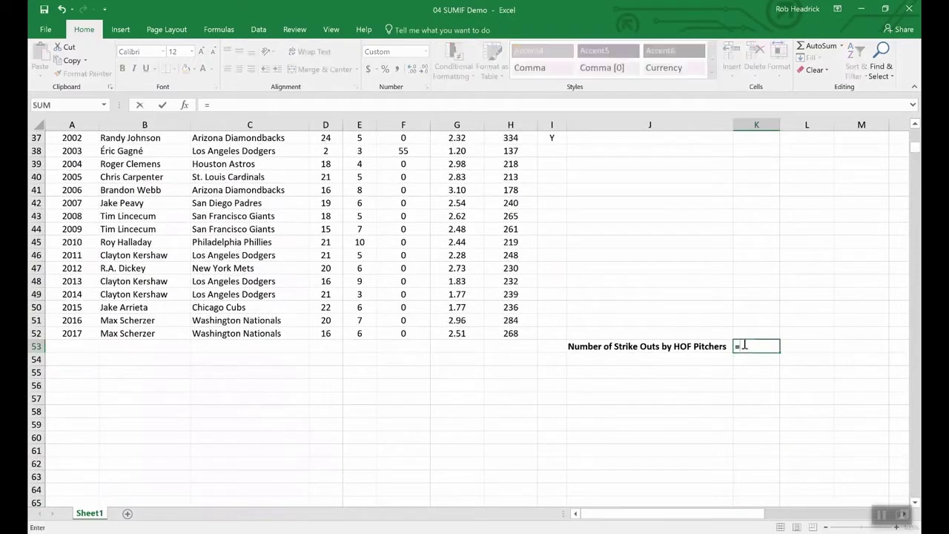
pyautogui.write('sumin')
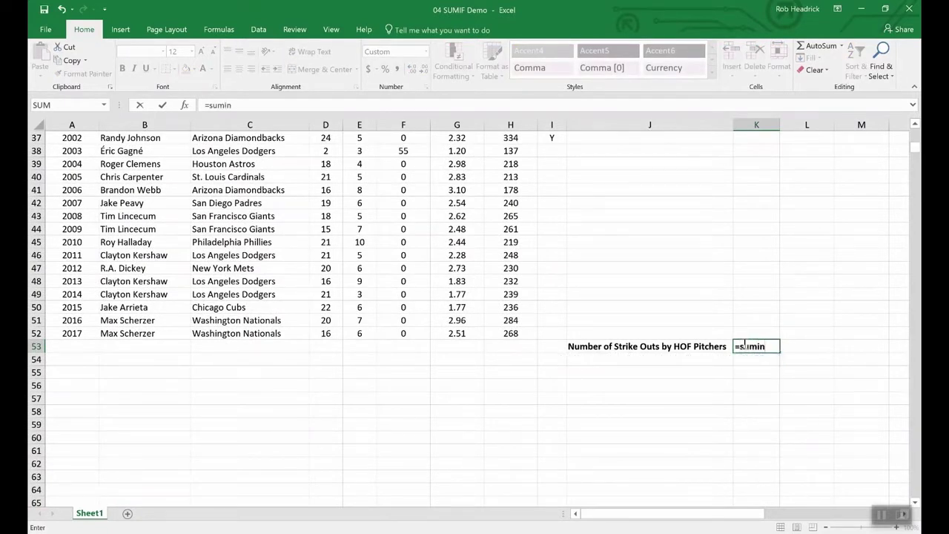
pyautogui.press('BackSpace')
pyautogui.write('f(')
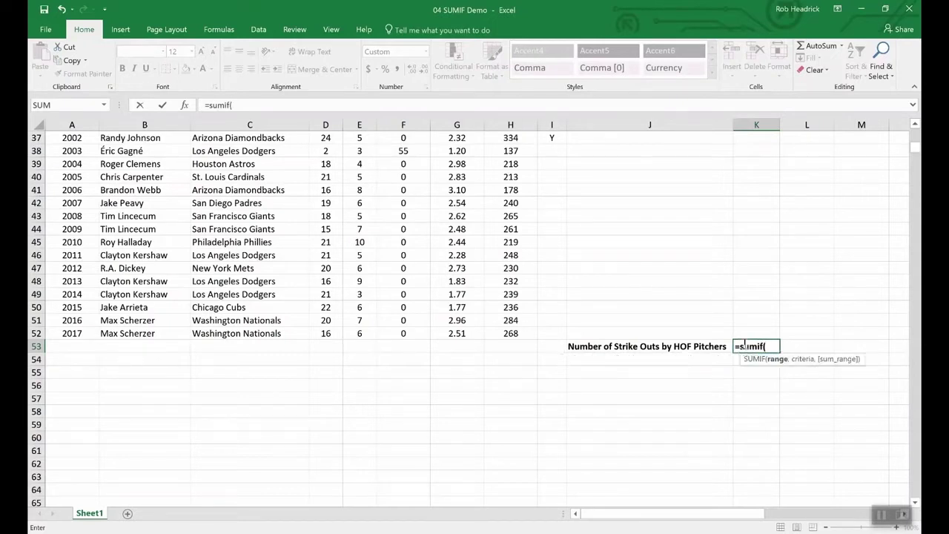
pyautogui.write('hof,')
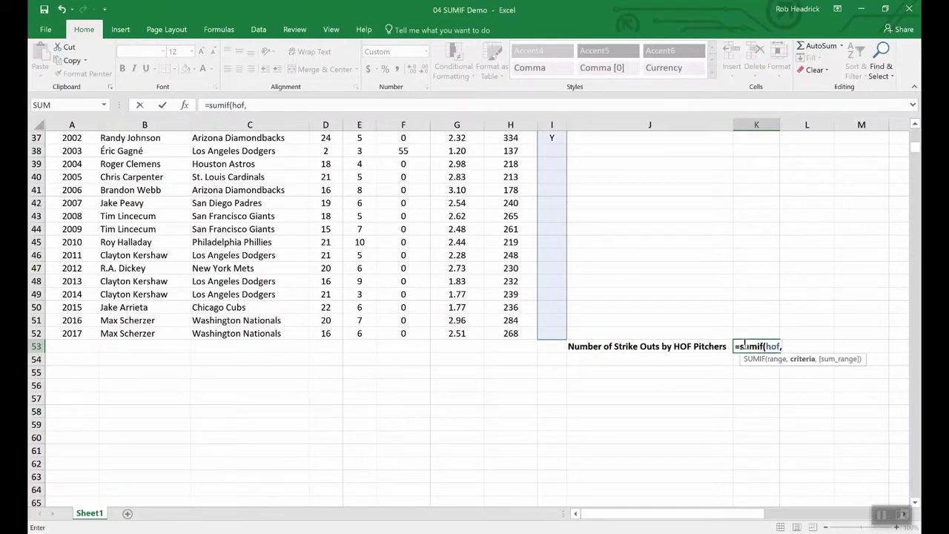
pyautogui.write('"Y",')
pyautogui.write('s')
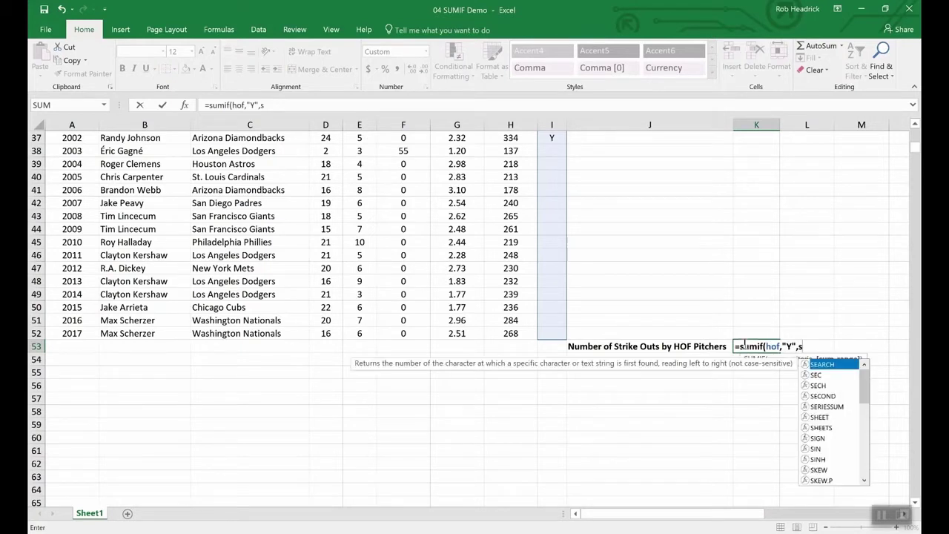
pyautogui.write('tr')
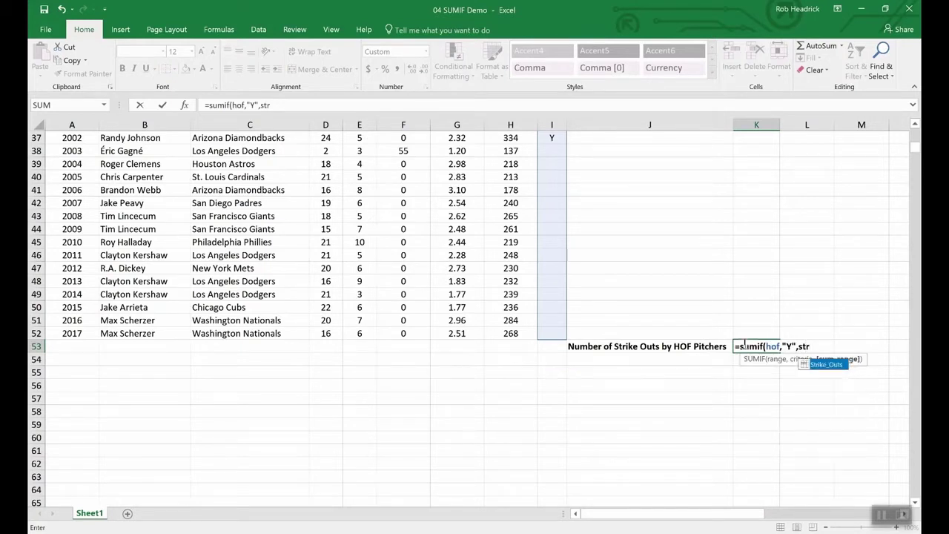
pyautogui.click(827, 365)
pyautogui.doubleClick(826, 364)
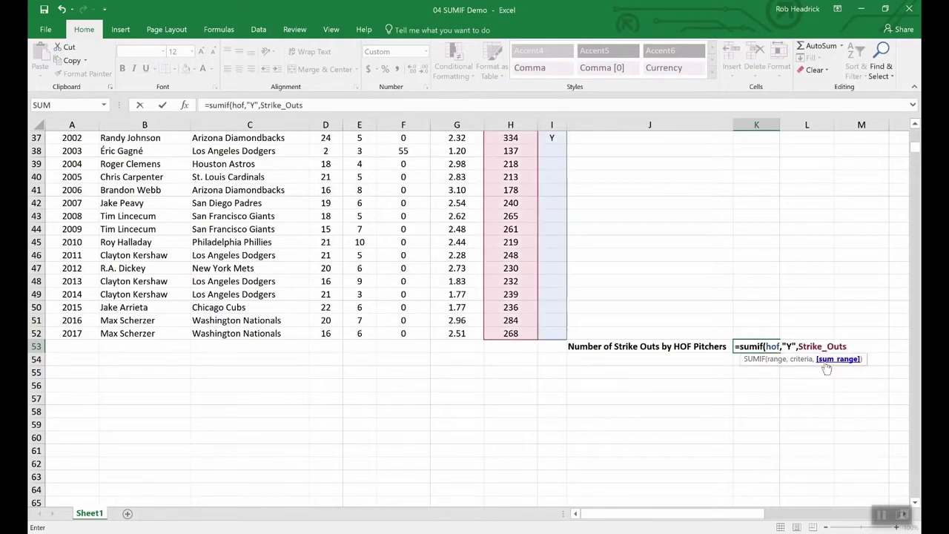
# Step: Commit the SUMIF formula, totalling 5,931 Hall of Fame strikeouts
pyautogui.press('Return')
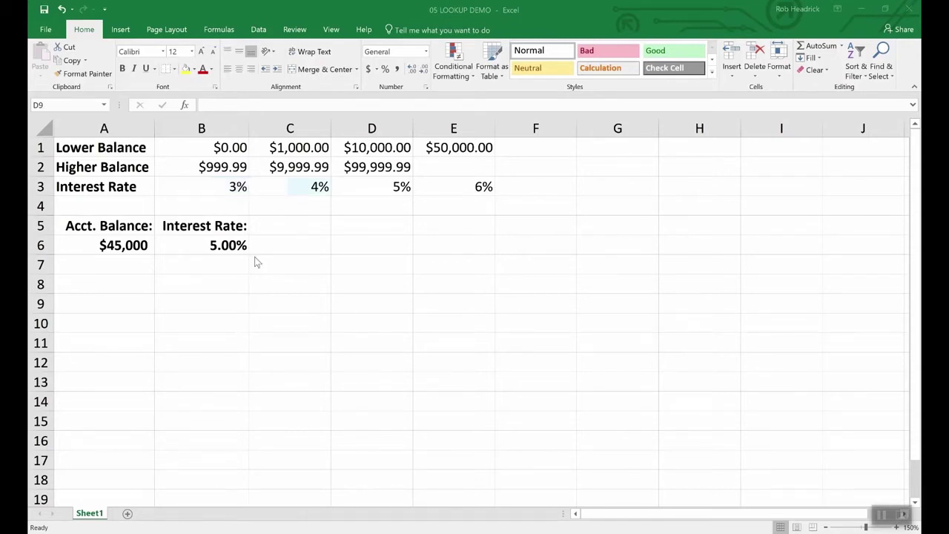
# Step: Inspect the account balance in A6 and the LOOKUP formula behind the interest rate
pyautogui.click(124, 244)
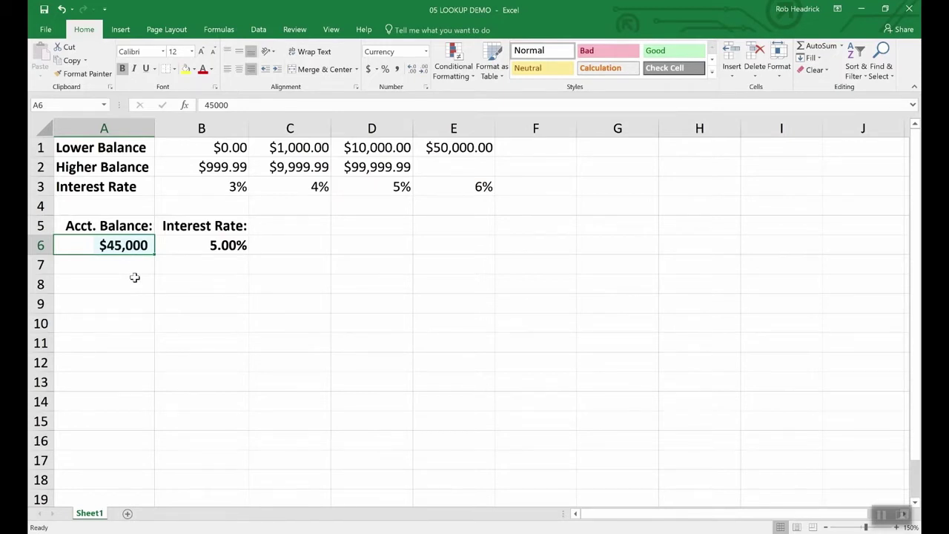
pyautogui.click(228, 244)
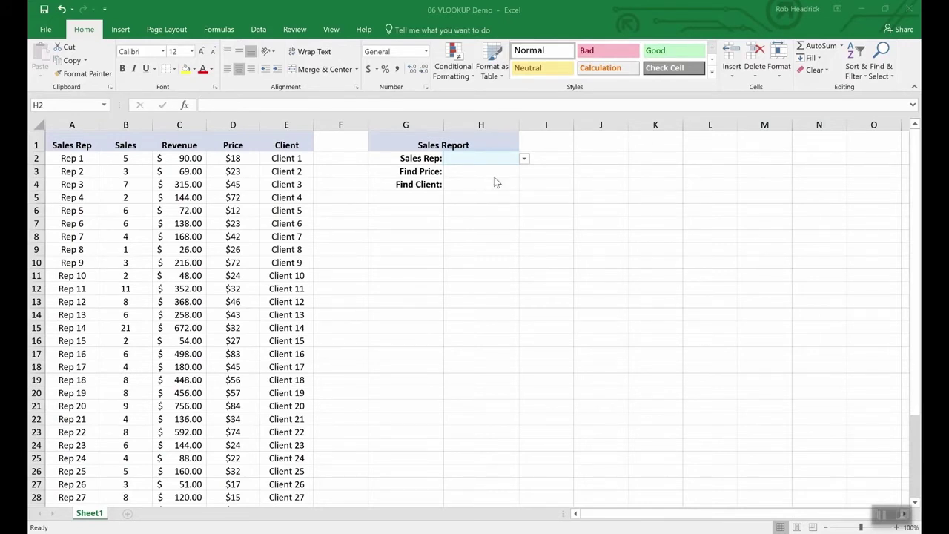
# Step: Choose Rep 16 from the Sales Rep dropdown in H2
pyautogui.click(525, 162)
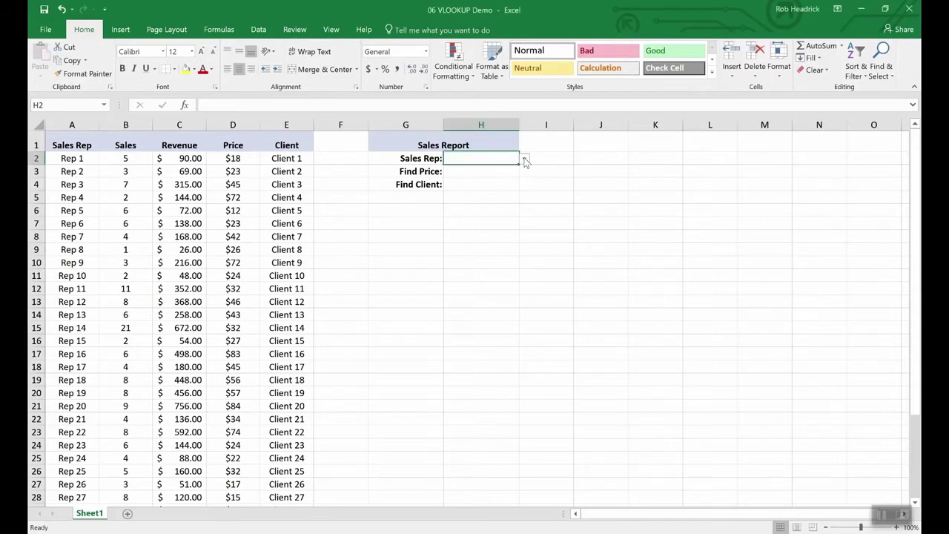
pyautogui.click(523, 158)
pyautogui.moveTo(524, 178)
pyautogui.mouseDown()
pyautogui.moveTo(524, 255)
pyautogui.moveTo(516, 181)
pyautogui.mouseUp()
pyautogui.click(460, 178)
# Step: Enter =VLOOKUP(H2,A2:E36,4,FALSE) in H3 so Find Price shows $83.00
pyautogui.click(475, 171)
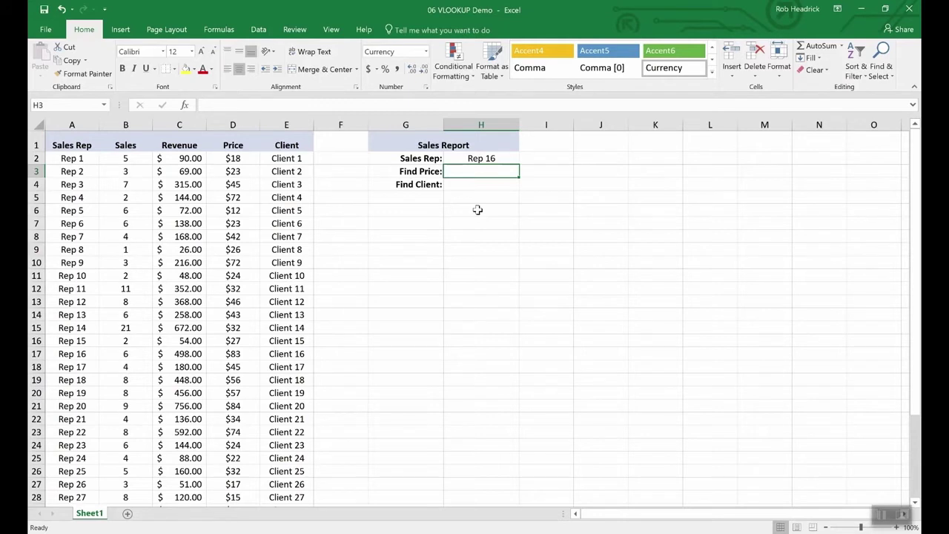
pyautogui.write('=vlookup')
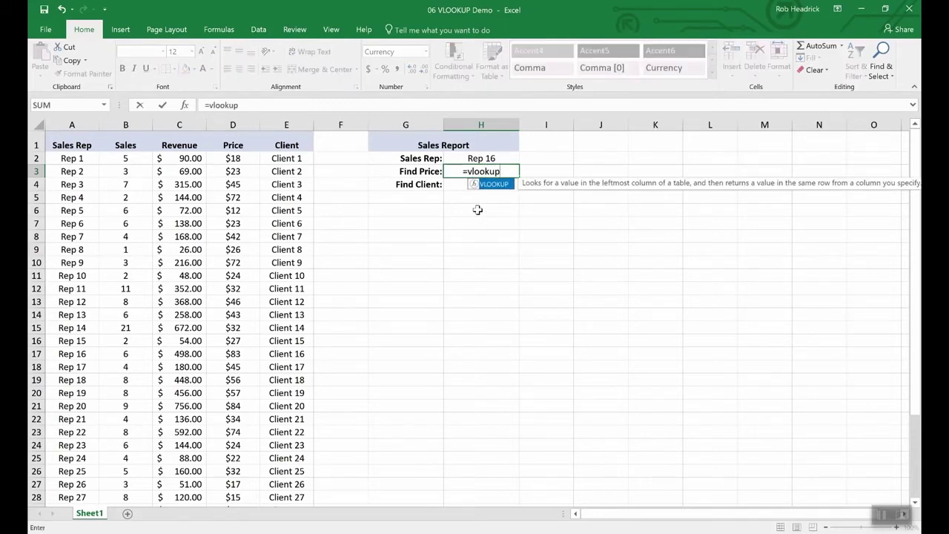
pyautogui.write('(')
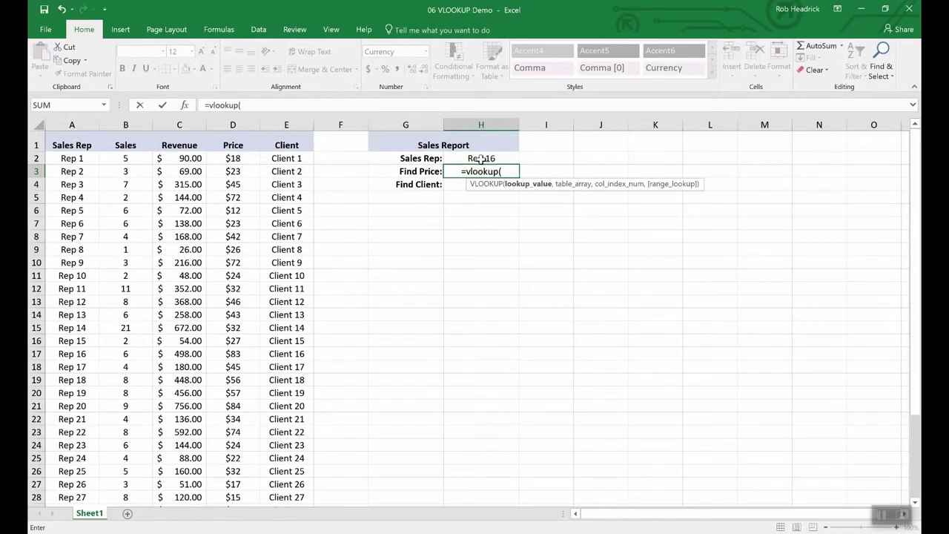
pyautogui.click(482, 159)
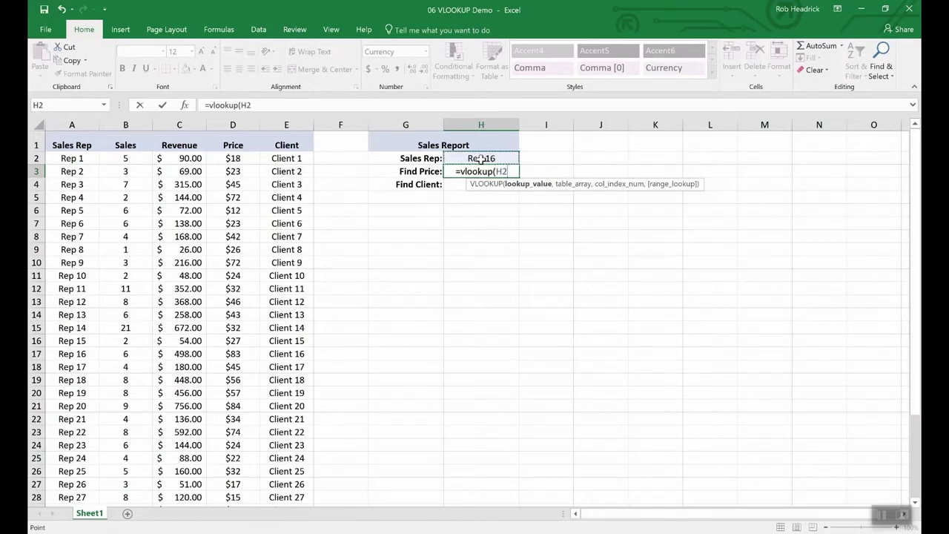
pyautogui.write(',')
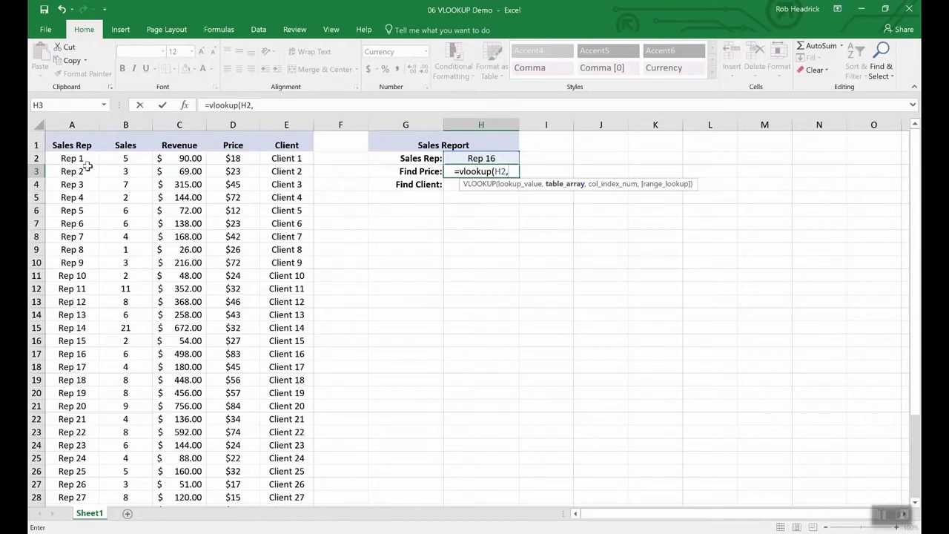
pyautogui.moveTo(72, 158); pyautogui.dragTo(264, 464)
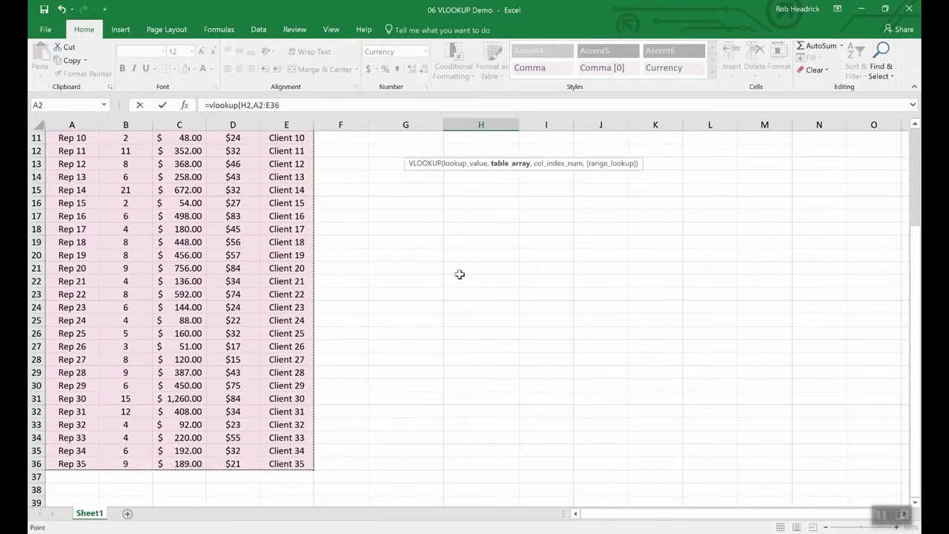
pyautogui.scroll(4, 460, 271)
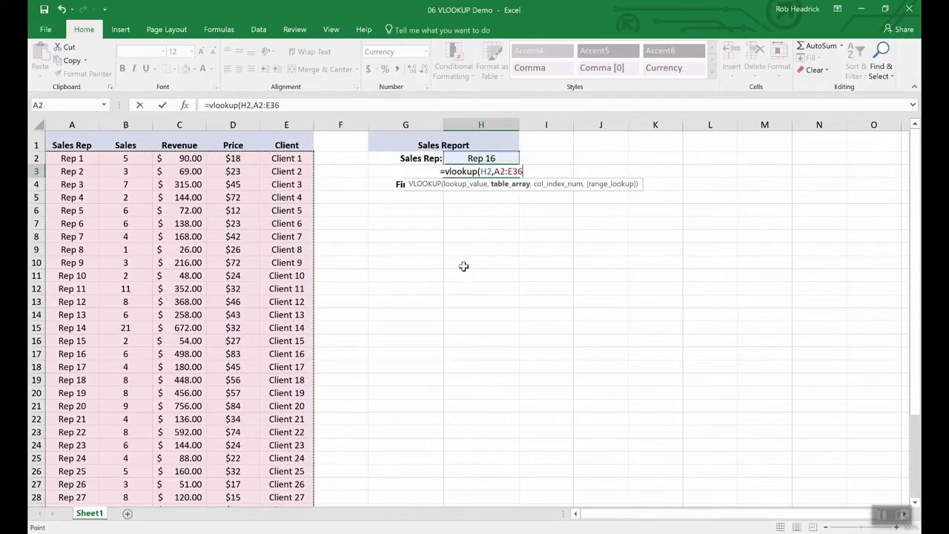
pyautogui.write(',')
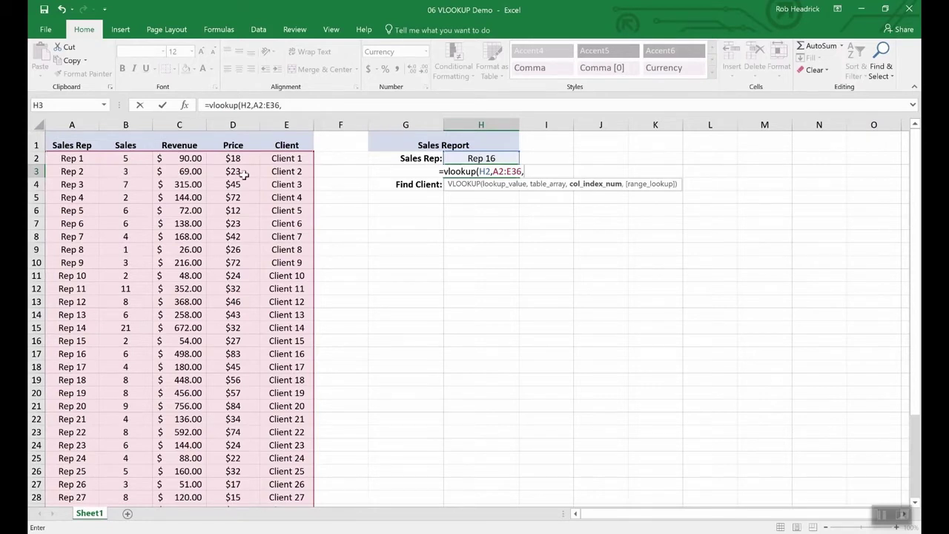
pyautogui.write('4')
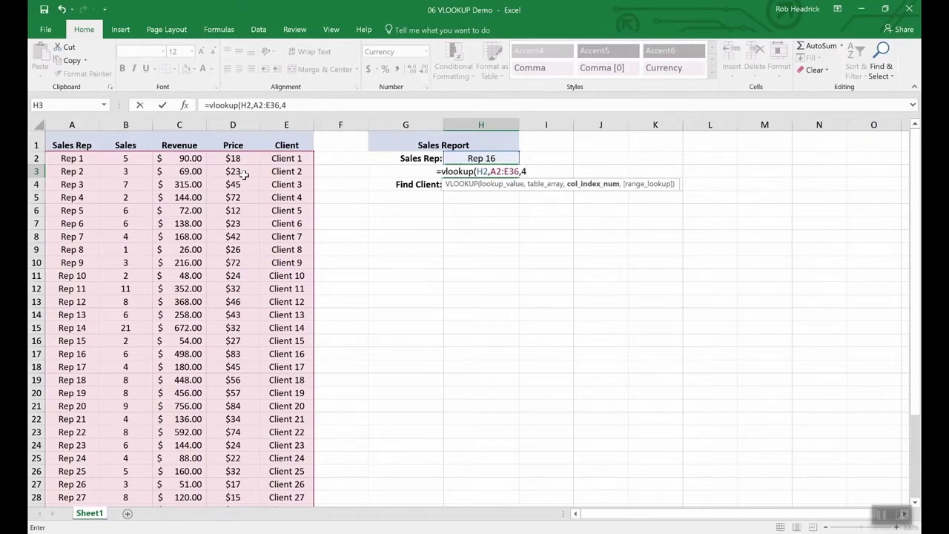
pyautogui.write(',')
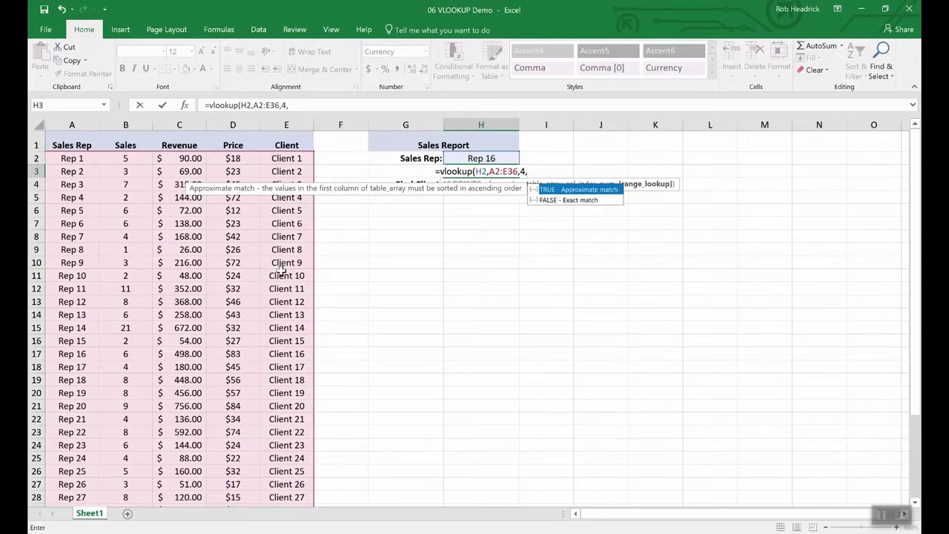
pyautogui.write('false')
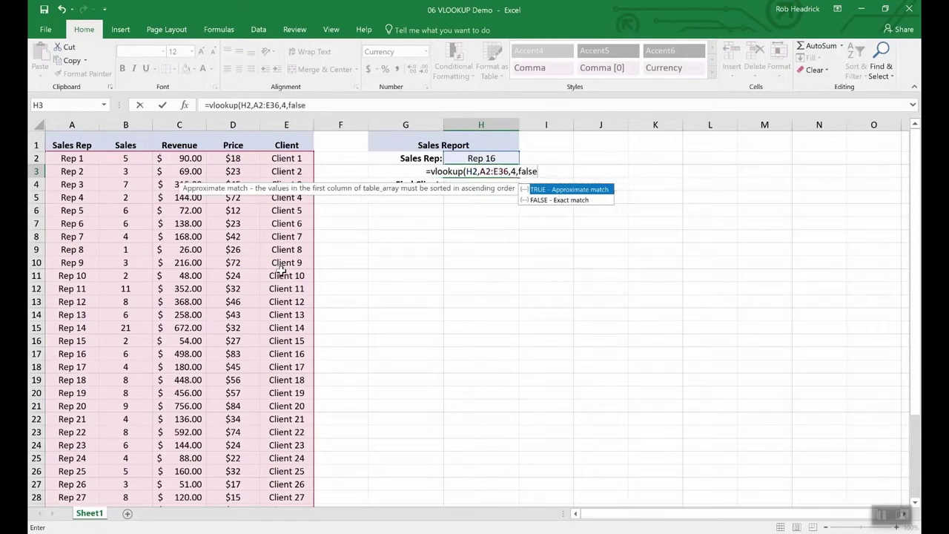
pyautogui.press('Return')
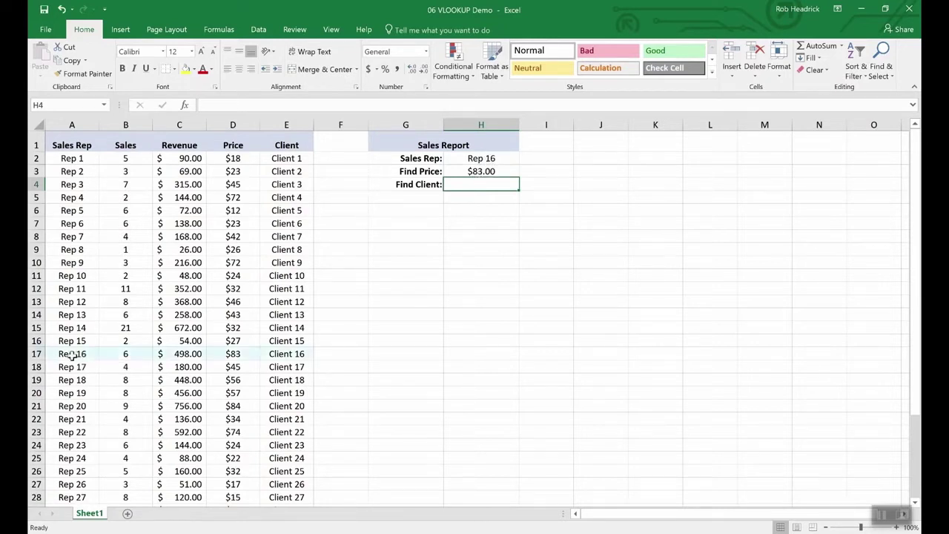
# Step: Copy the price lookup formula from H3 into the Find Client cell H4
pyautogui.click(35, 354)
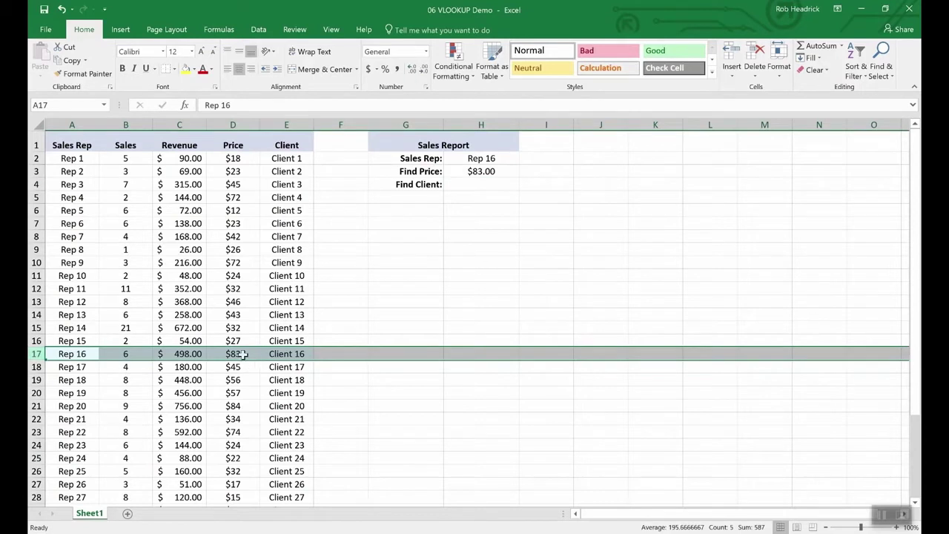
pyautogui.click(479, 182)
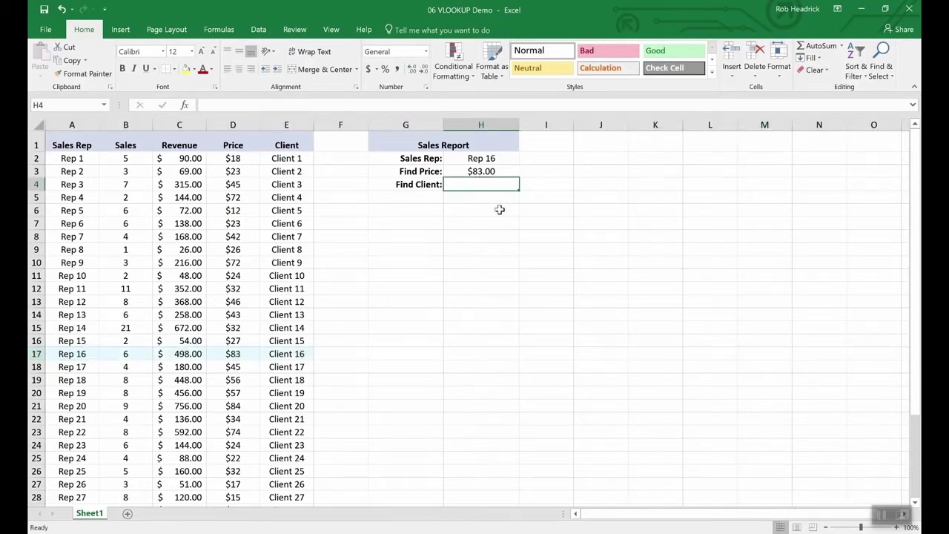
pyautogui.press('Up')
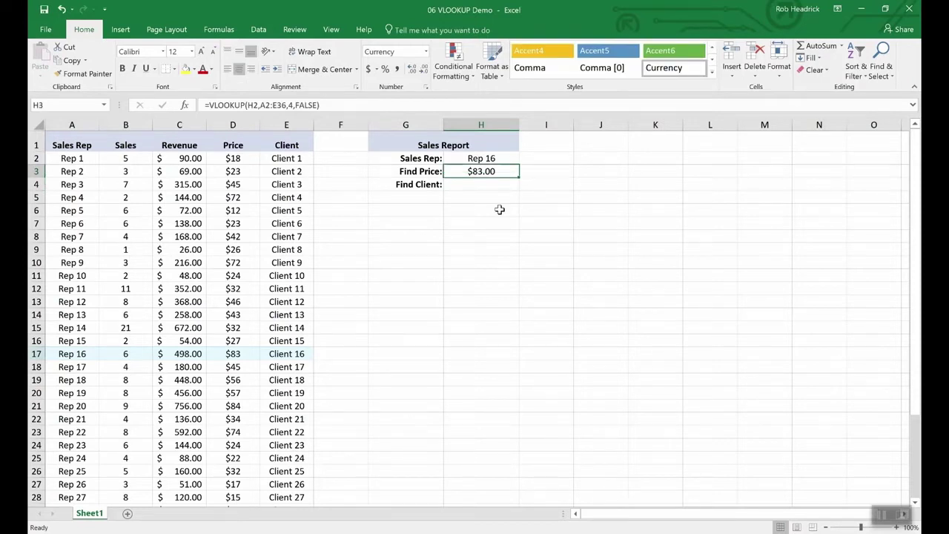
pyautogui.press('Down')
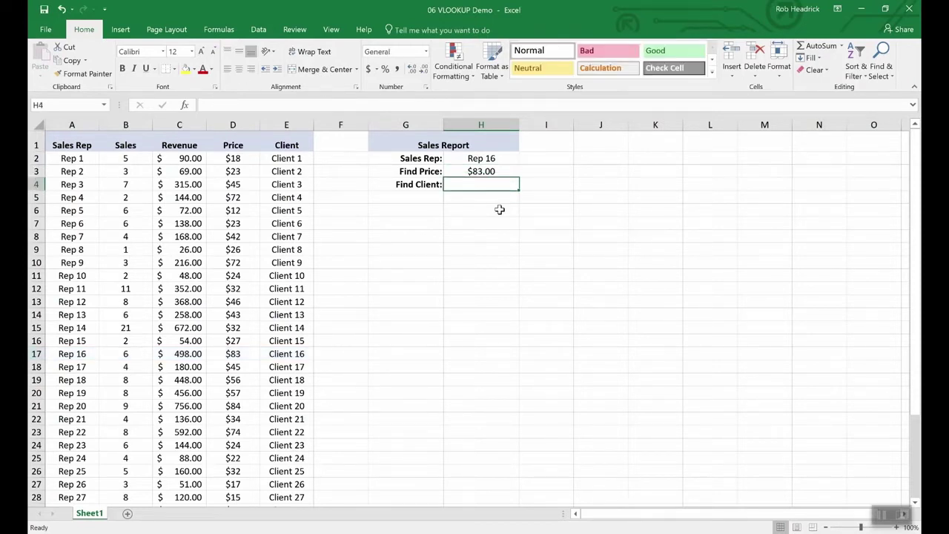
pyautogui.press('Up')
pyautogui.hotkey('ctrl', 'c')
pyautogui.press('Down')
pyautogui.hotkey('ctrl', 'v')
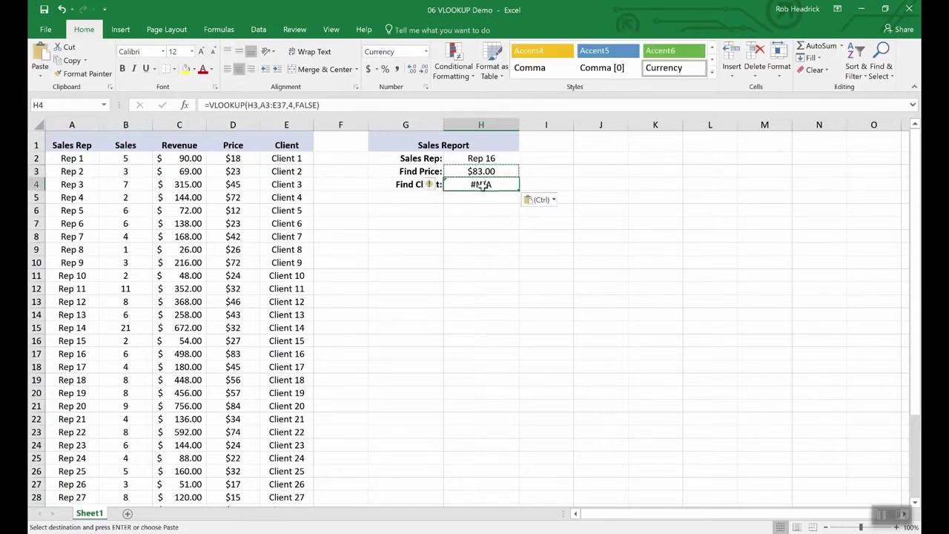
# Step: Fix H4's lookup value to H2 with column 5 so it returns Client 16
pyautogui.click(261, 105)
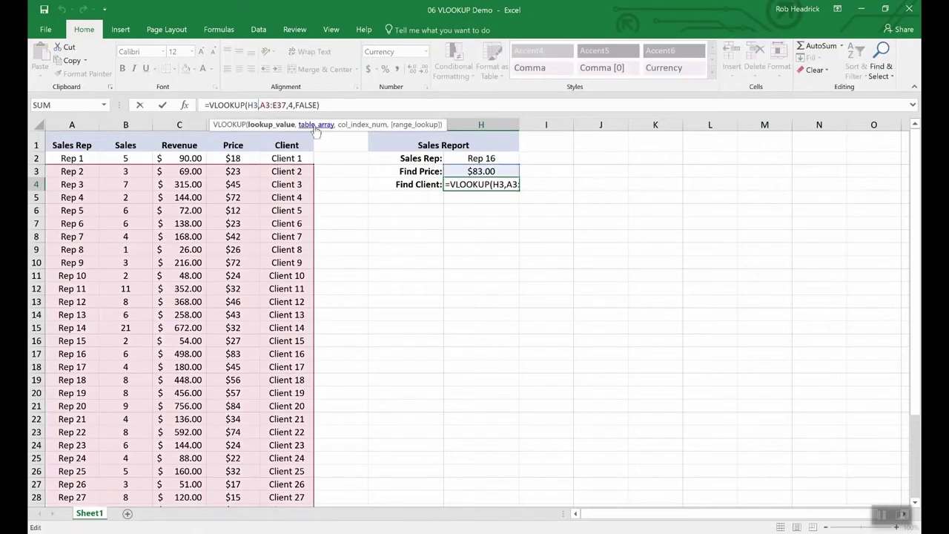
pyautogui.press('BackSpace')
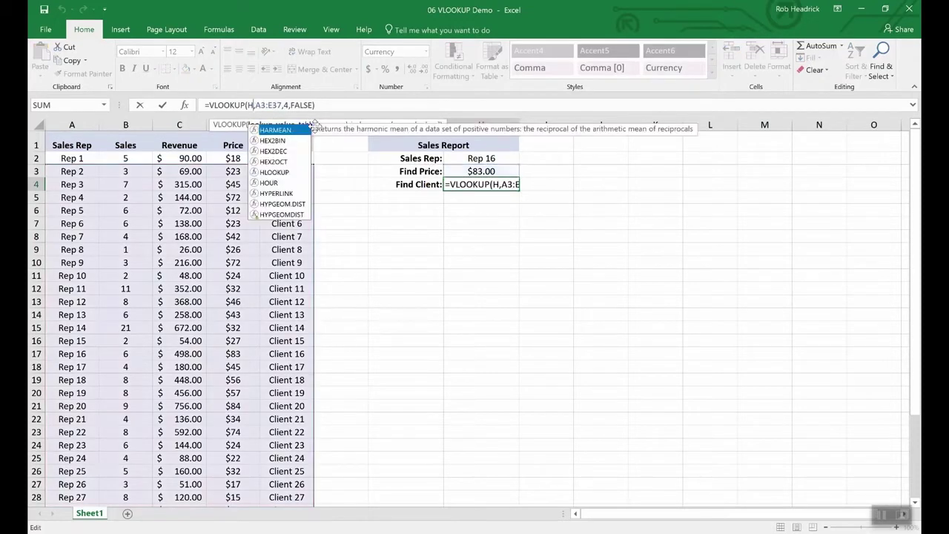
pyautogui.write('2')
pyautogui.press('Right')
pyautogui.press('Right')
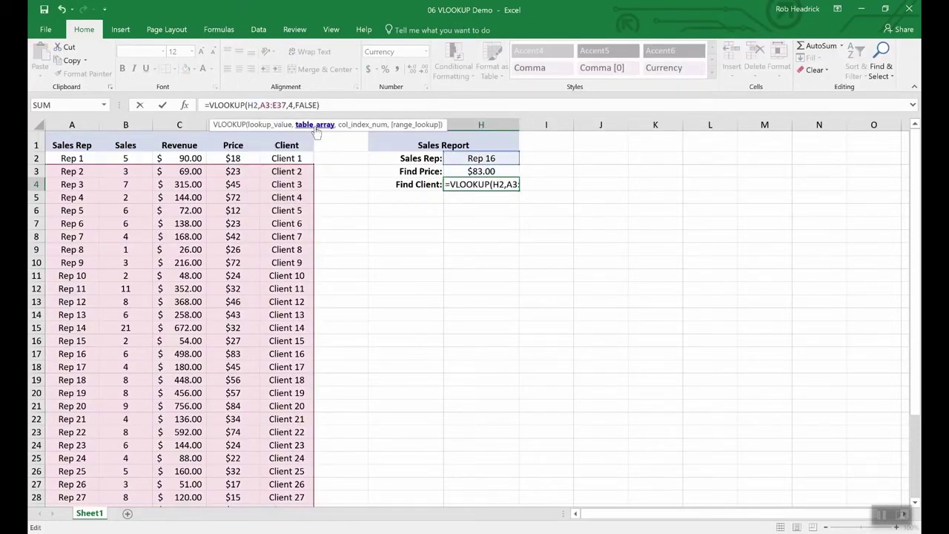
pyautogui.press('Right')
pyautogui.press('Right')
pyautogui.press('Right')
pyautogui.press('Right')
pyautogui.press('Right')
pyautogui.press('Right')
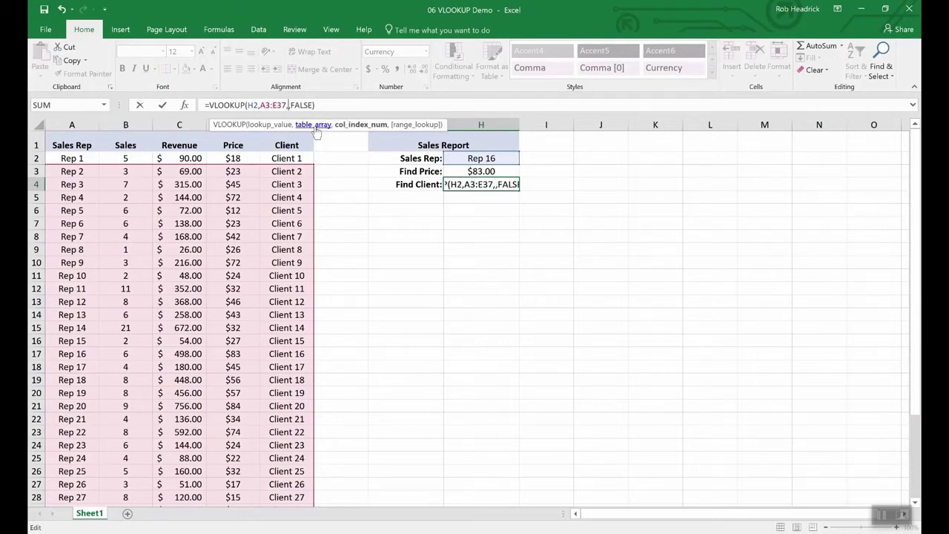
pyautogui.press('Return')
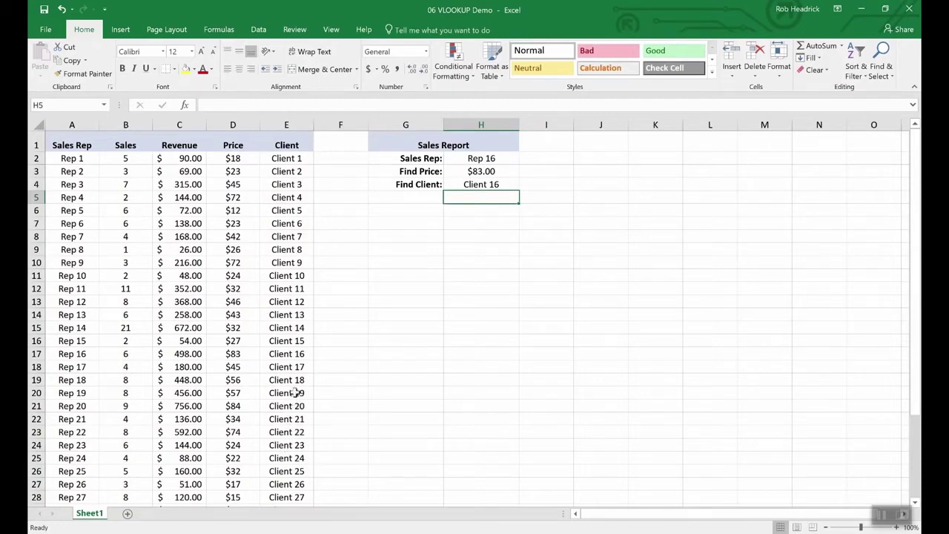
pyautogui.click(37, 355)
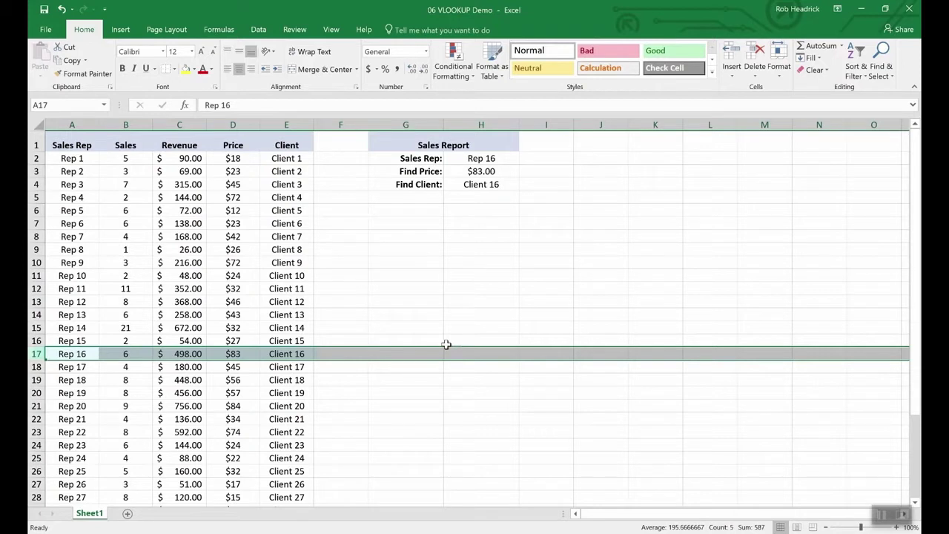
# Step: Switch the H2 Sales Rep to Rep 19, then Rep 25, to test both lookups
pyautogui.click(486, 159)
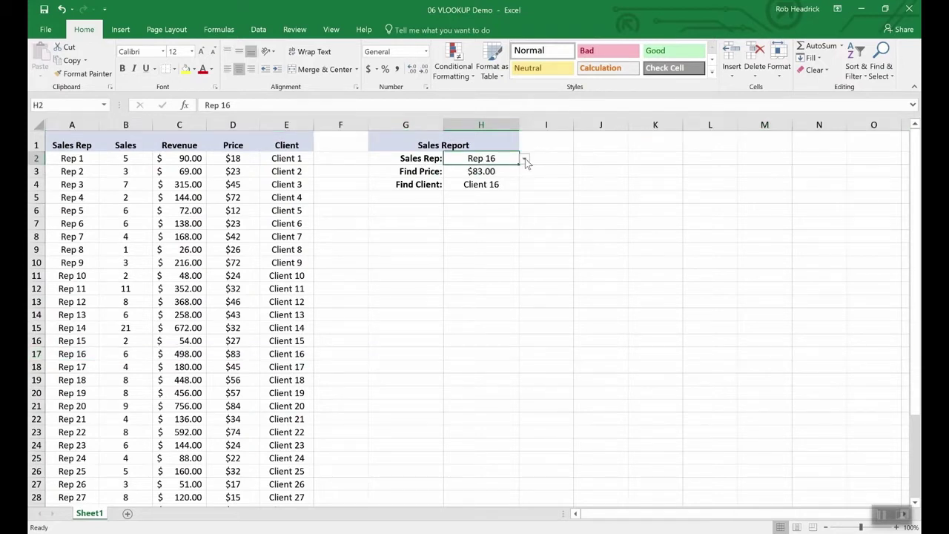
pyautogui.click(524, 159)
pyautogui.click(497, 201)
pyautogui.click(524, 158)
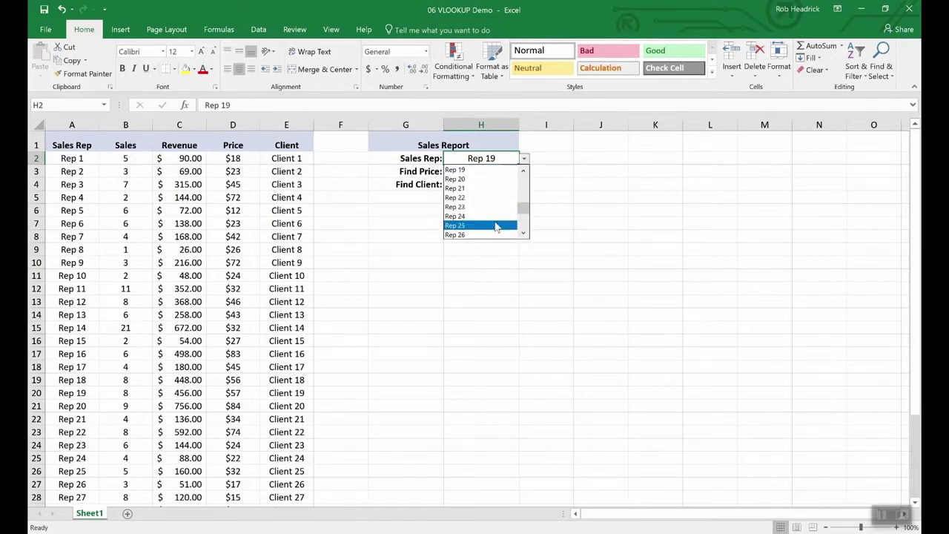
pyautogui.click(496, 225)
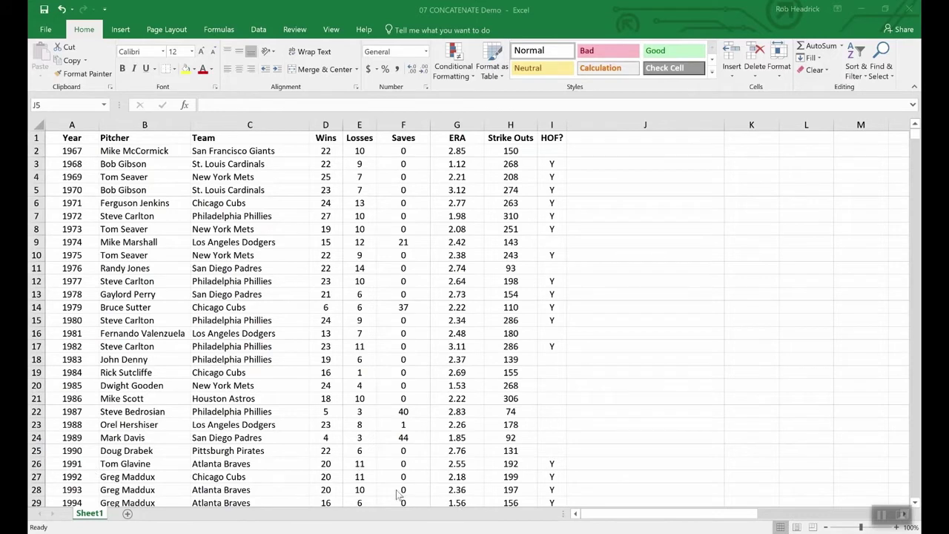
# Step: Try appending -10 to the Wins value in D2, then revert it to 22
pyautogui.moveTo(327, 138); pyautogui.dragTo(359, 141)
pyautogui.click(357, 216)
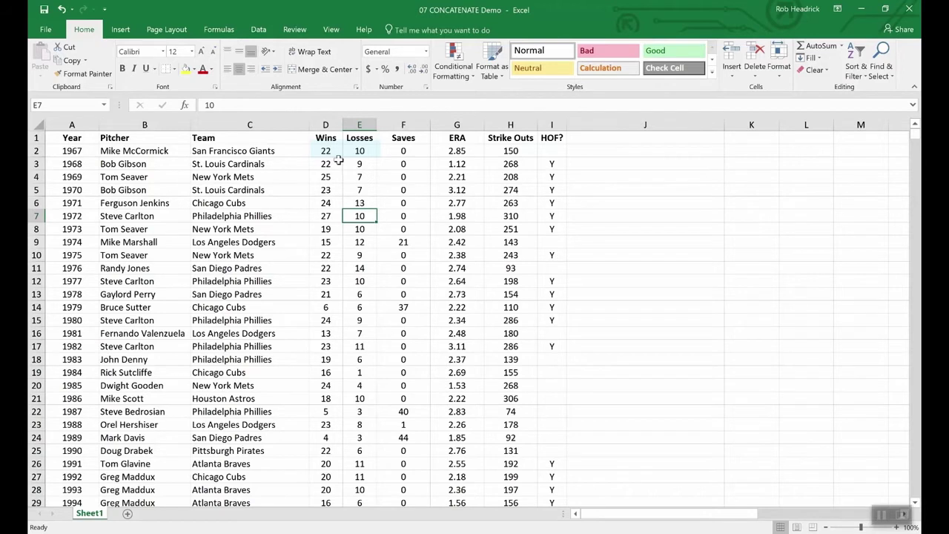
pyautogui.doubleClick(336, 151)
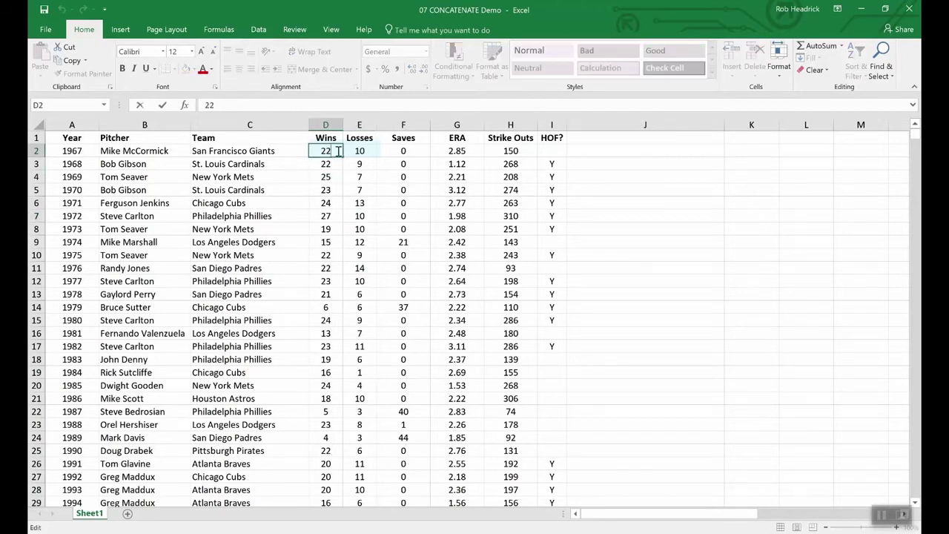
pyautogui.write('-')
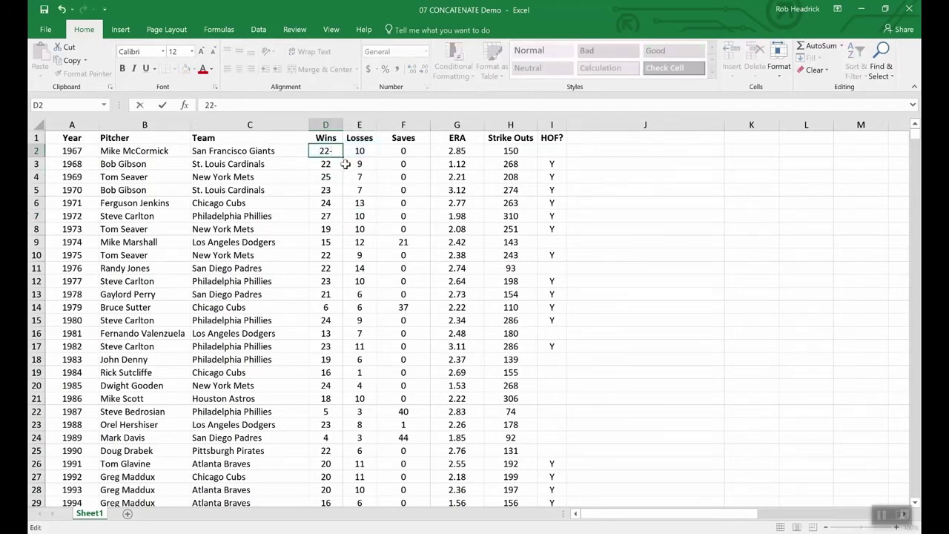
pyautogui.write('10')
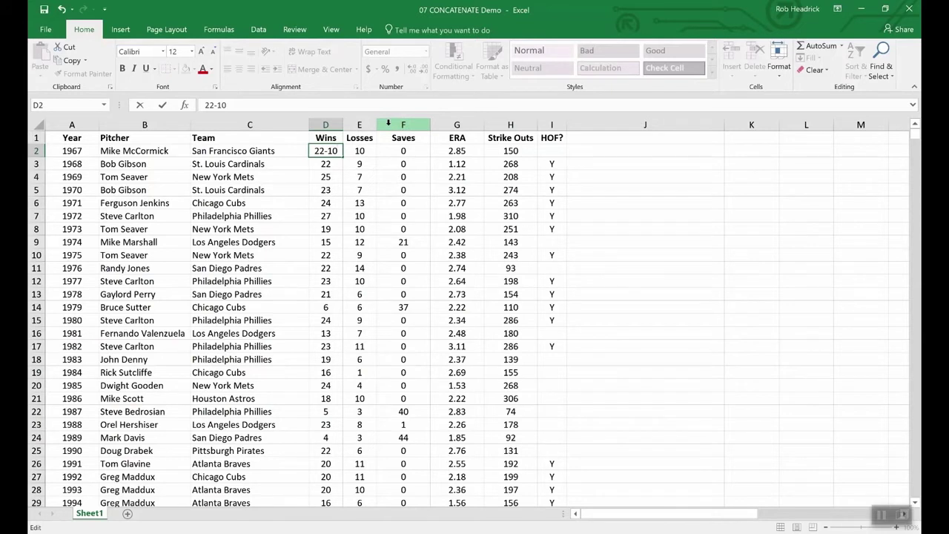
pyautogui.press('BackSpace')
pyautogui.press('BackSpace')
pyautogui.press('BackSpace')
pyautogui.press('Return')
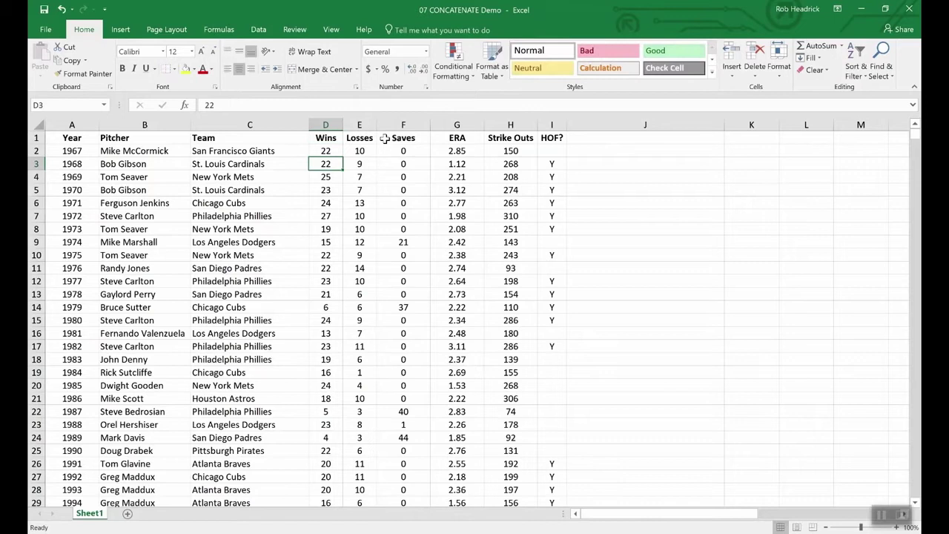
# Step: Insert an empty column F before the Saves column with Ctrl+Shift+=
pyautogui.click(387, 124)
pyautogui.rightClick(389, 126)
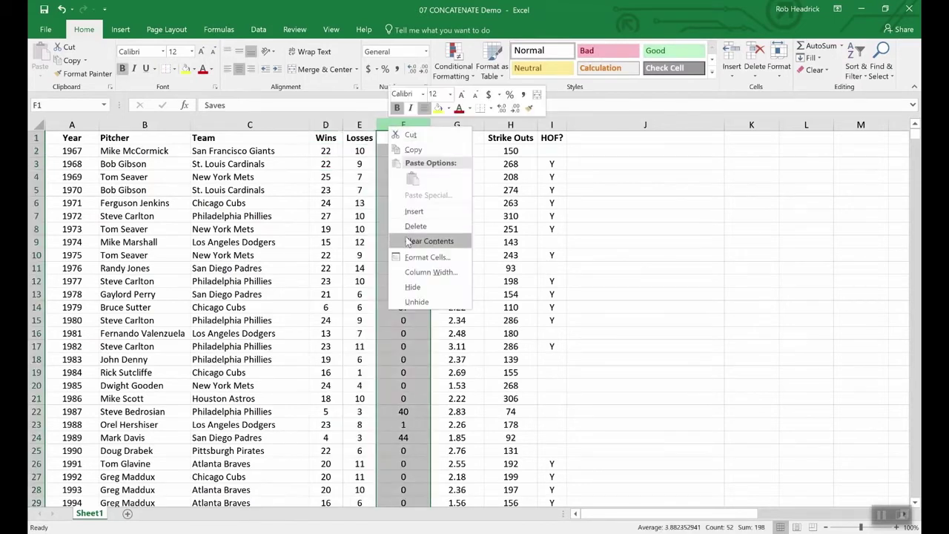
pyautogui.press('Escape')
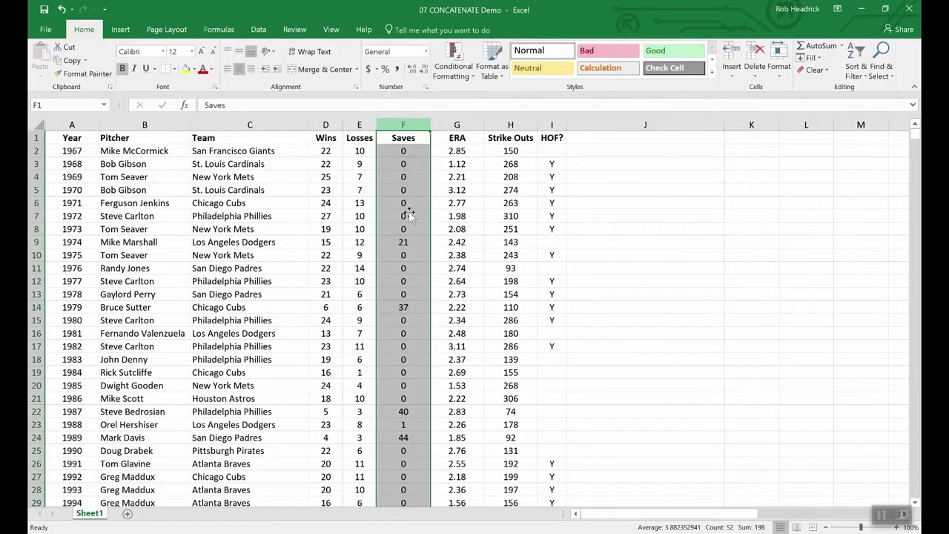
pyautogui.hotkey('ctrl', 'shift', '+')
pyautogui.click(395, 137)
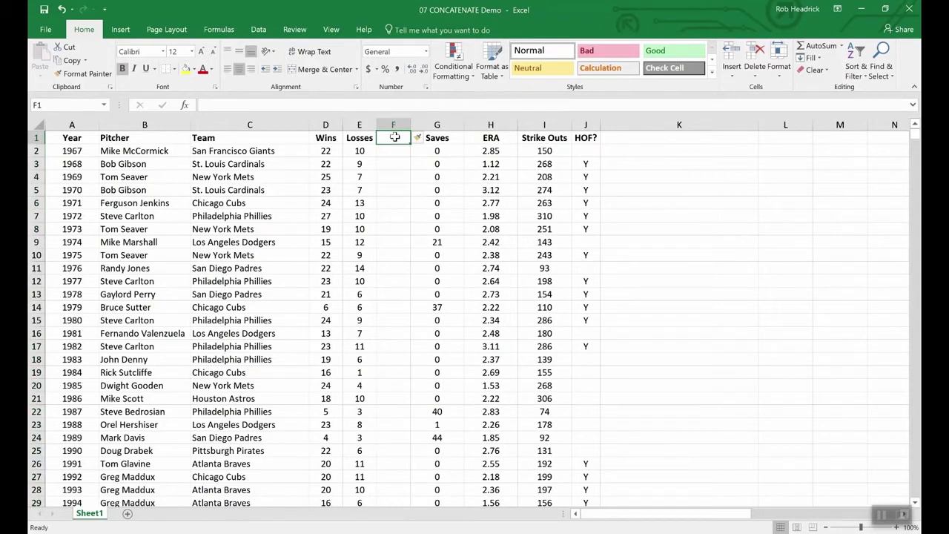
# Step: Head column F 'W-L' and enter =CONCATENATE(D2,E2) in F2, showing 2210
pyautogui.write('W-')
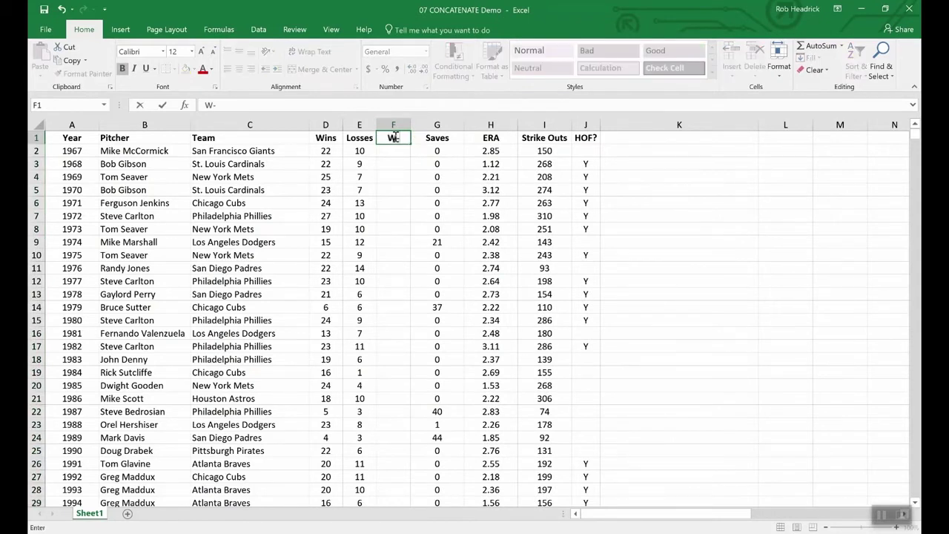
pyautogui.write('L')
pyautogui.press('Return')
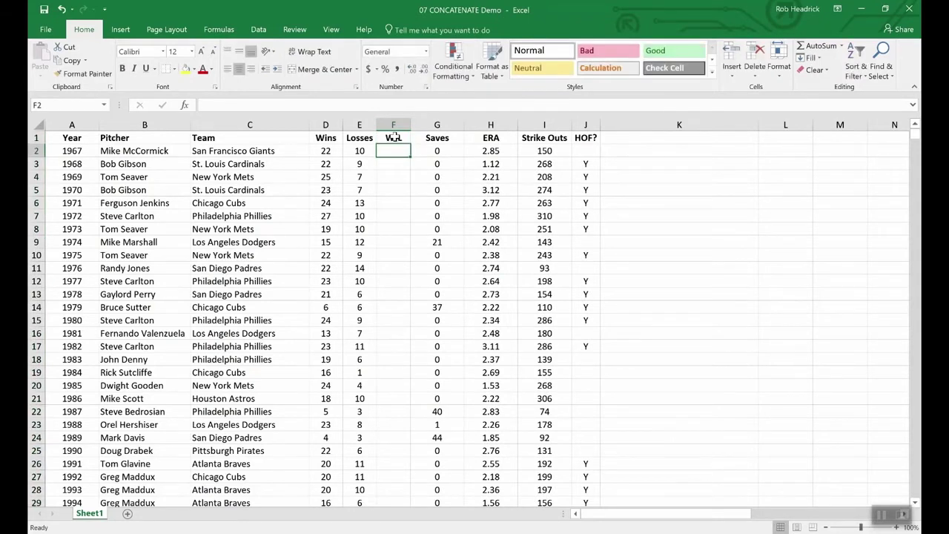
pyautogui.write('=')
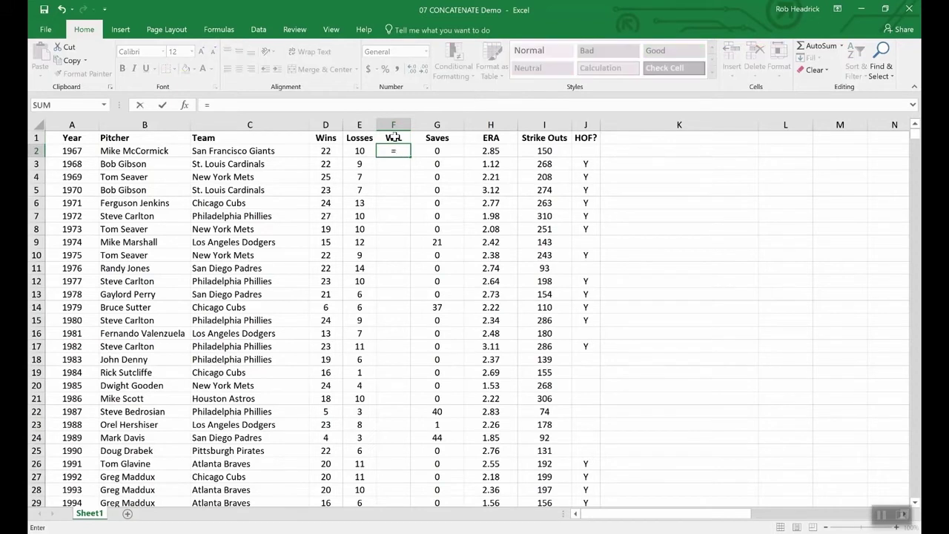
pyautogui.write('conc')
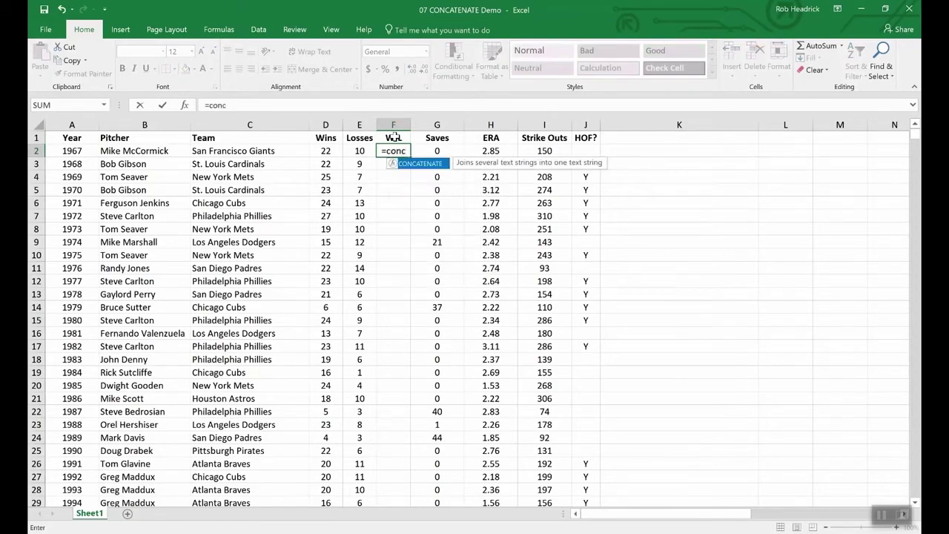
pyautogui.doubleClick(421, 163)
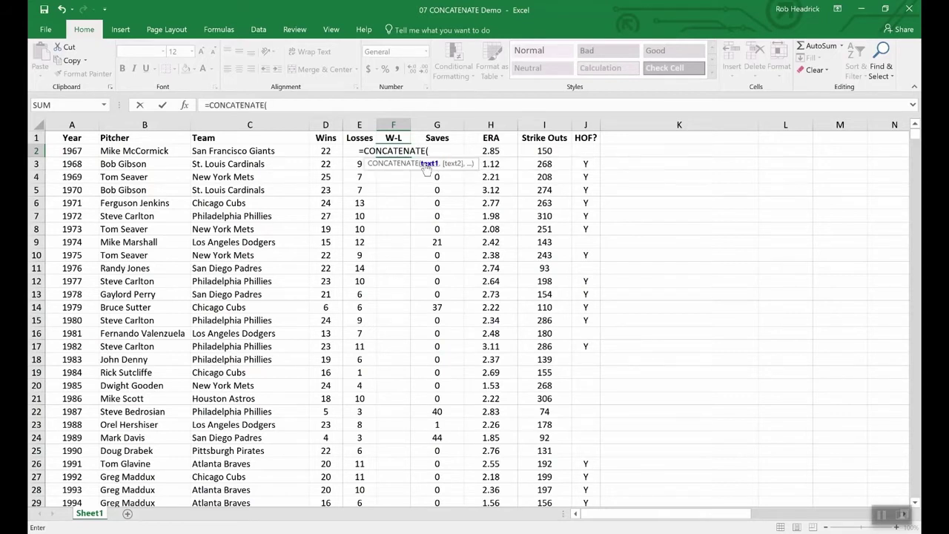
pyautogui.click(326, 151)
pyautogui.write(',')
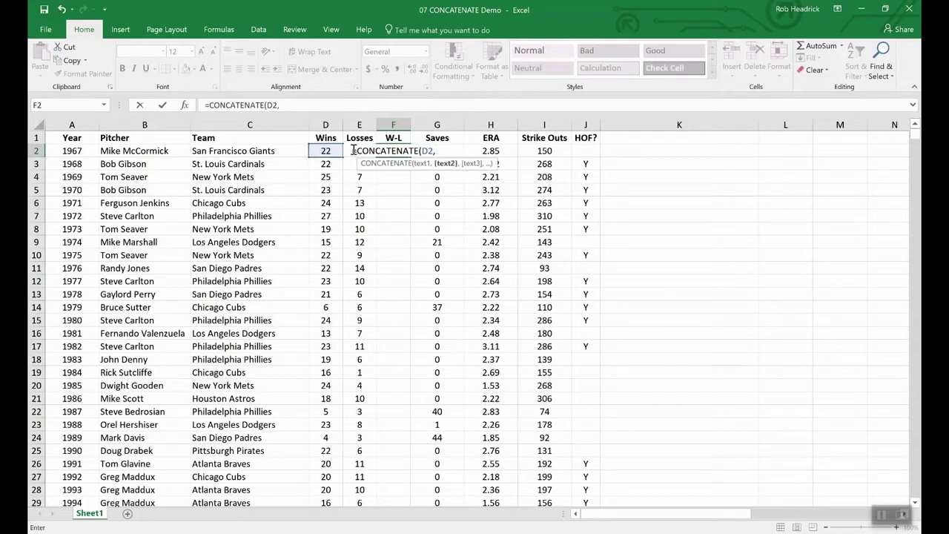
pyautogui.write('e2')
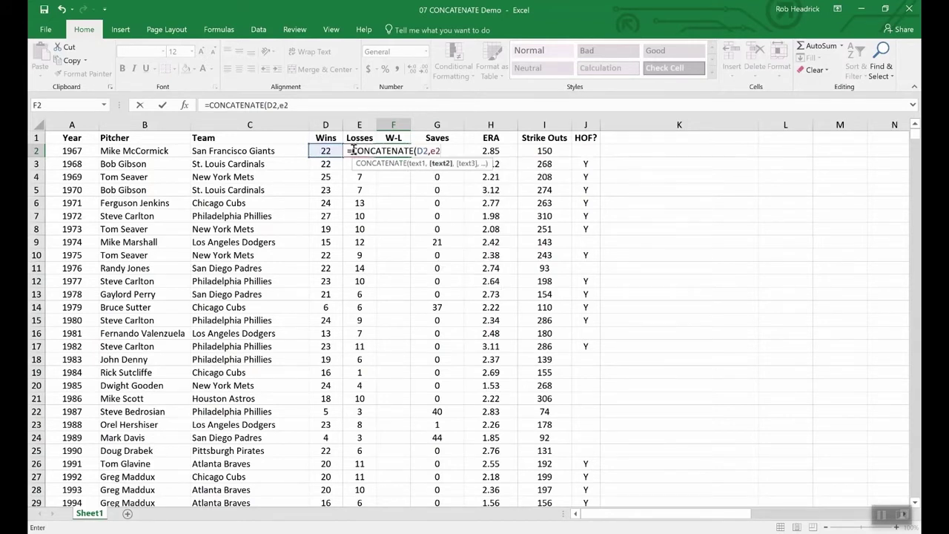
pyautogui.press('Return')
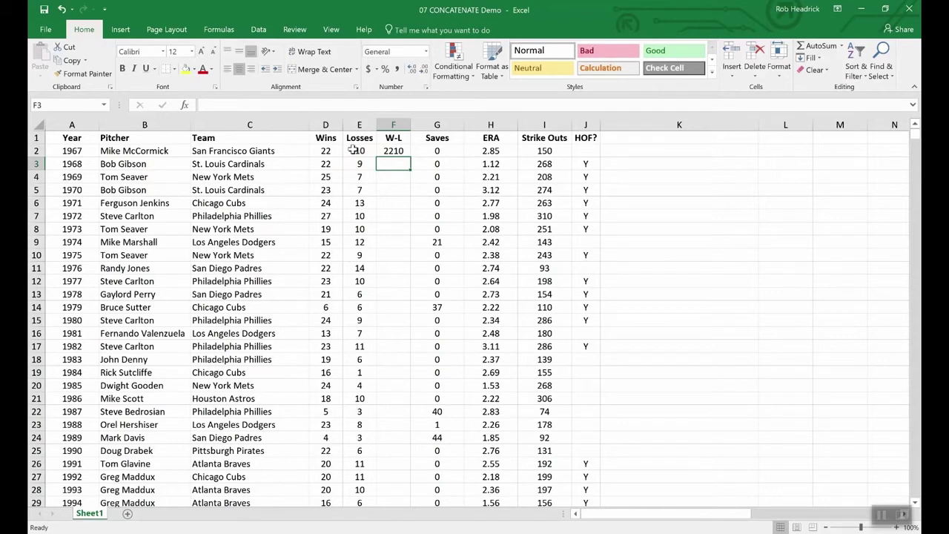
# Step: Change F2 to =CONCATENATE(D2,"-",E2) so it displays 22-10
pyautogui.click(393, 151)
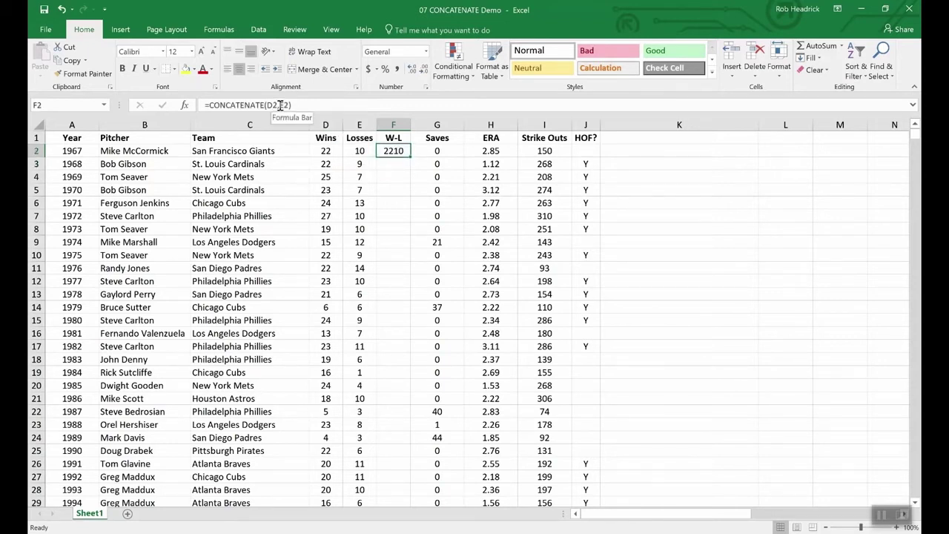
pyautogui.click(280, 105)
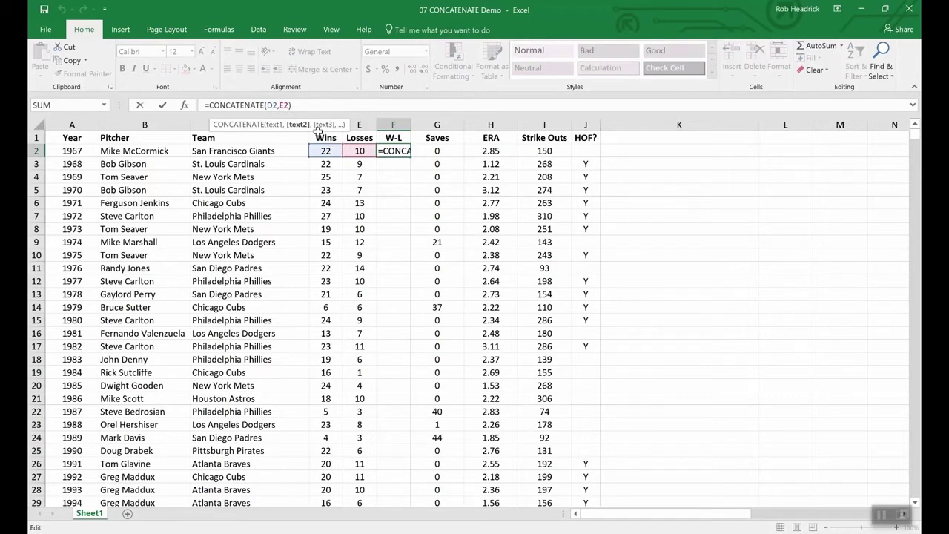
pyautogui.write('"-"')
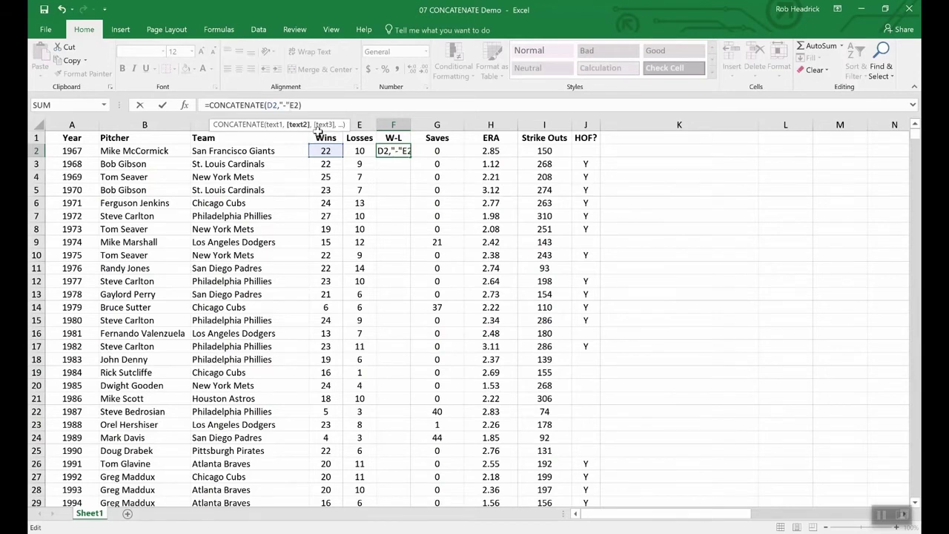
pyautogui.write(',')
pyautogui.press('Return')
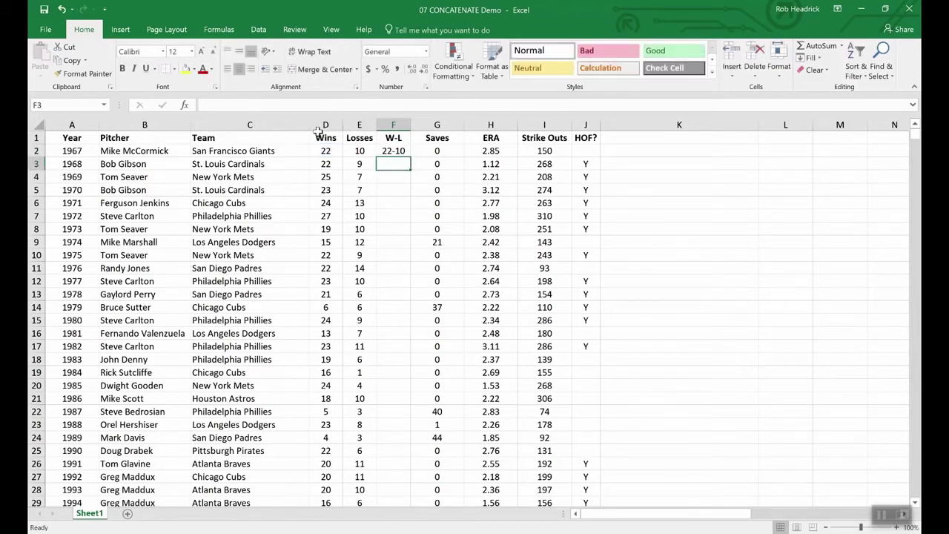
pyautogui.click(395, 152)
# Step: Fill the W-L formula from F2 down to F11 for the first ten pitchers
pyautogui.moveTo(408, 158); pyautogui.dragTo(402, 272)
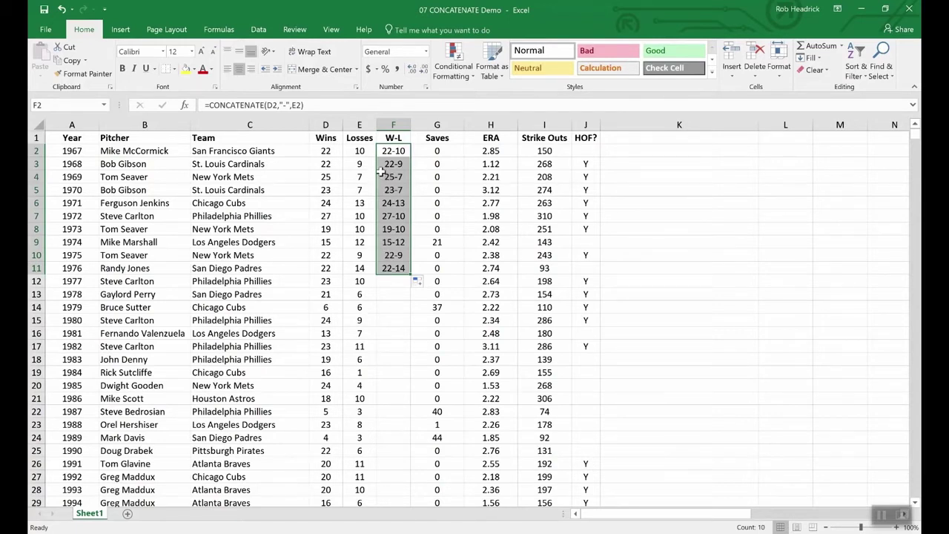
pyautogui.click(325, 137)
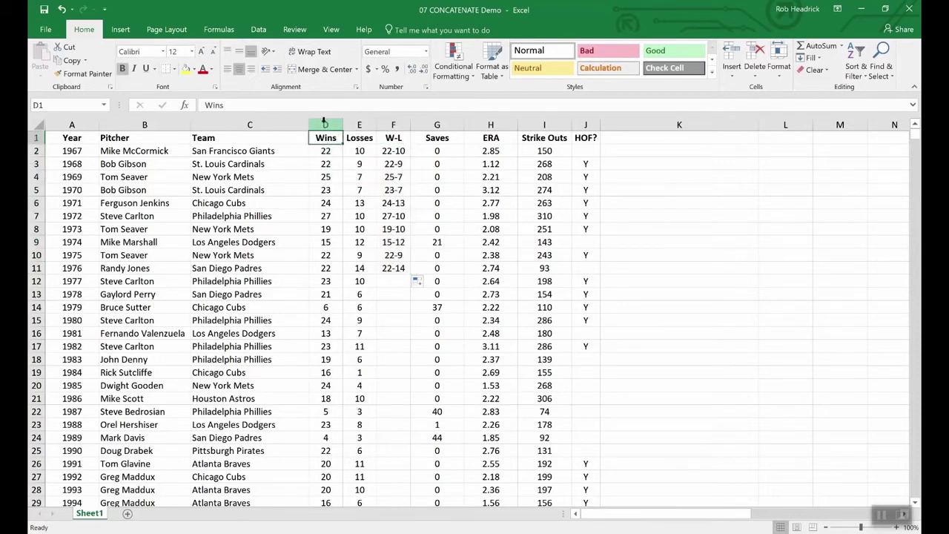
pyautogui.moveTo(326, 124); pyautogui.dragTo(360, 124)
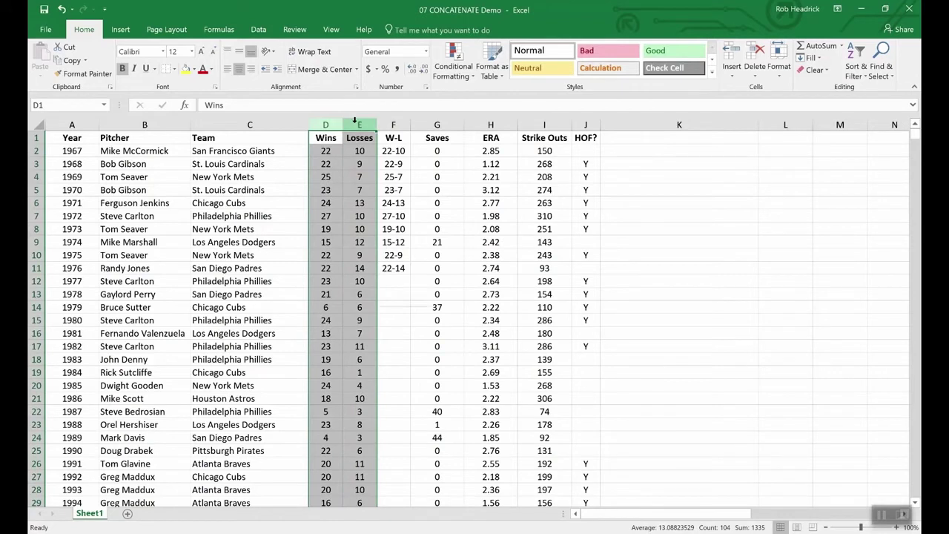
pyautogui.rightClick(358, 126)
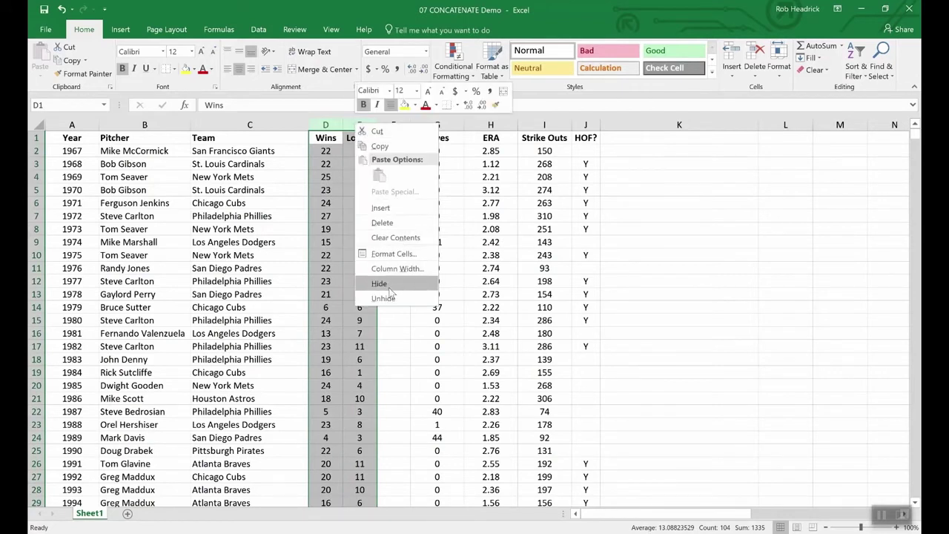
pyautogui.click(387, 338)
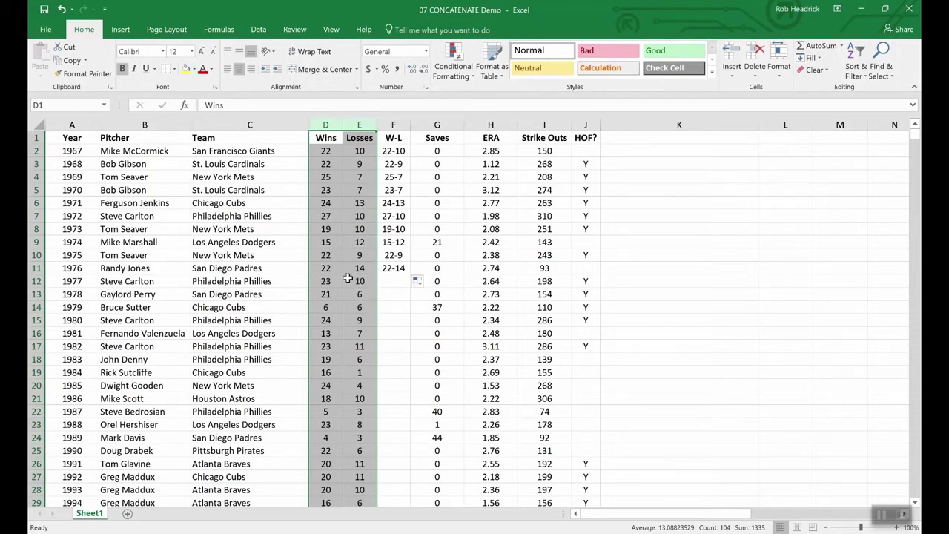
pyautogui.click(342, 271)
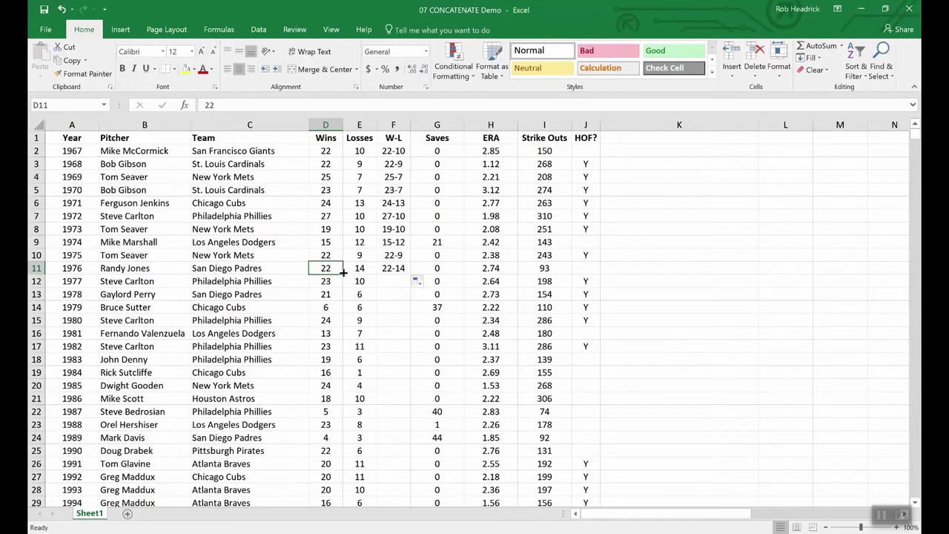
# Step: Insert a blank column G before Saves and copy the W-L results F2:F11
pyautogui.rightClick(431, 125)
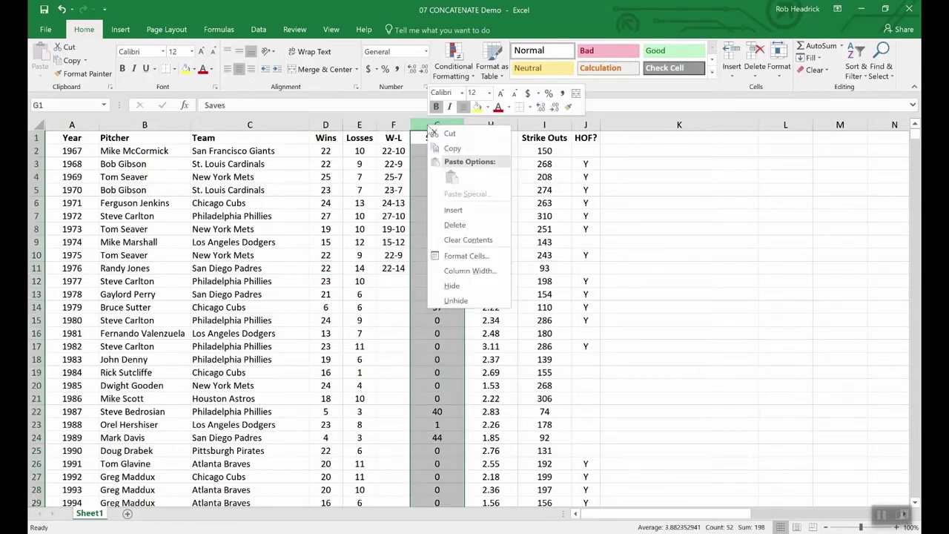
pyautogui.click(459, 208)
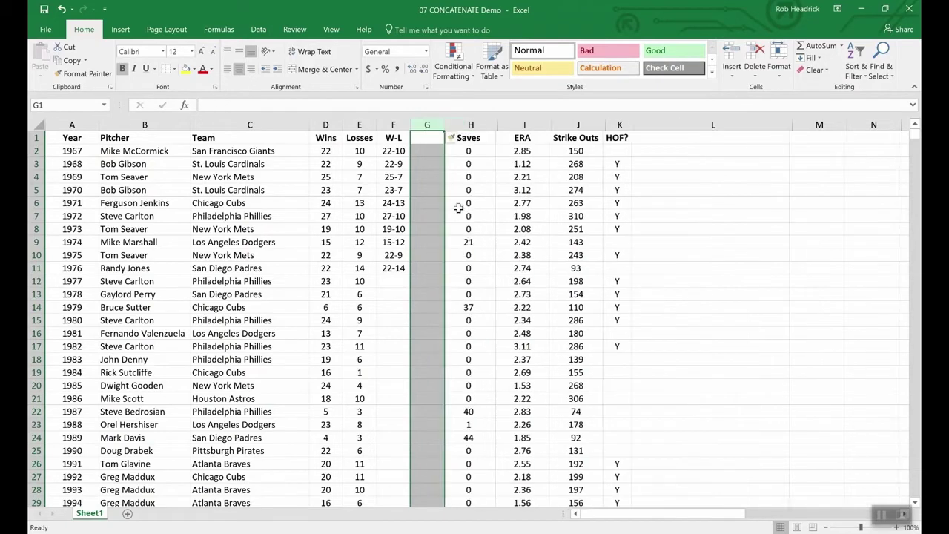
pyautogui.click(424, 137)
pyautogui.moveTo(393, 150); pyautogui.dragTo(393, 269)
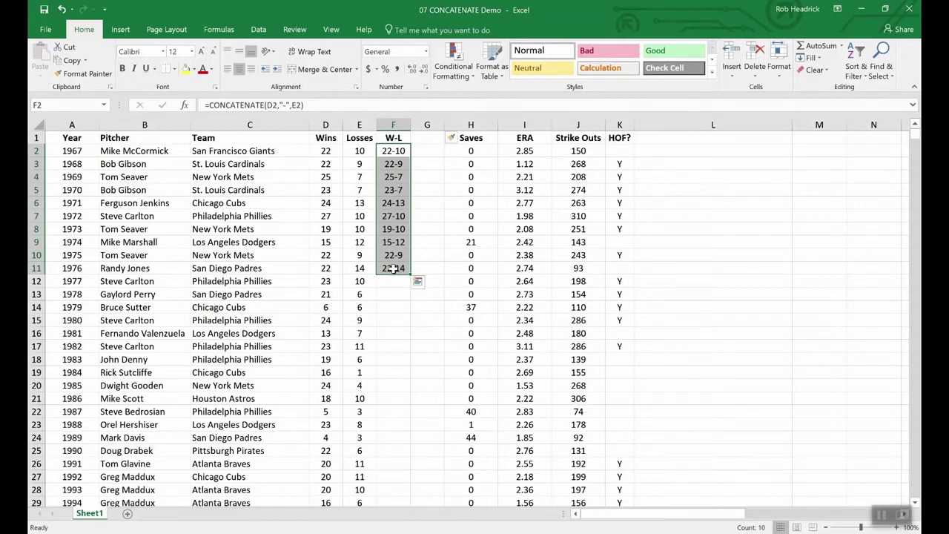
pyautogui.hotkey('ctrl', 'c')
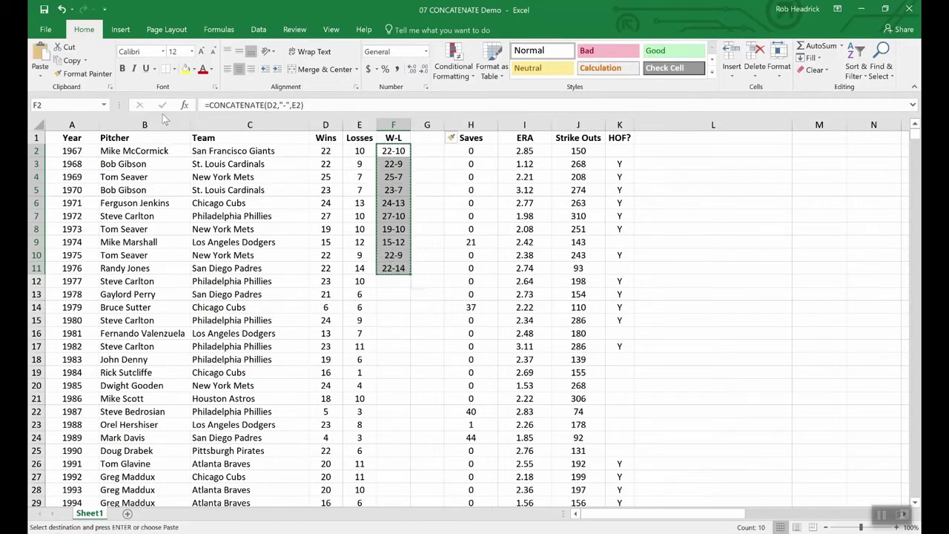
# Step: Paste the W-L records into G2:G11 as plain values
pyautogui.click(42, 78)
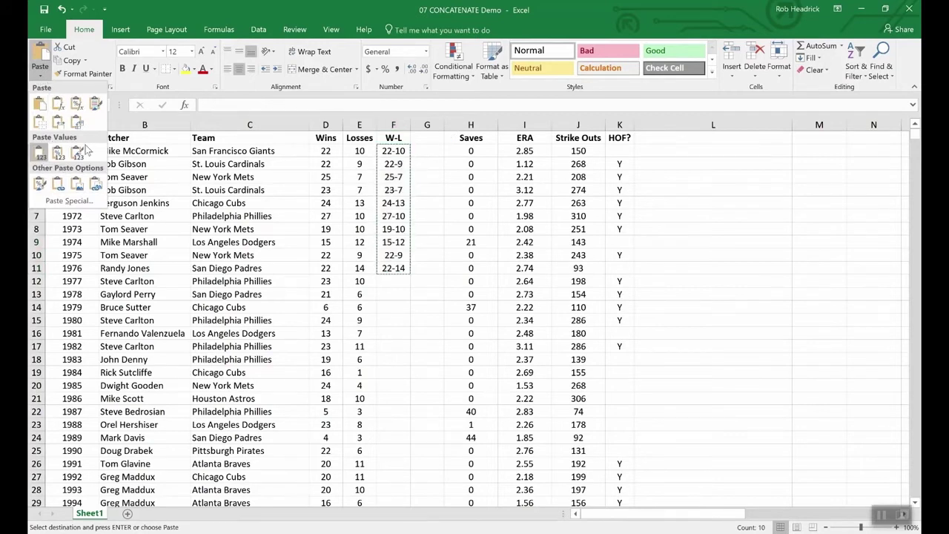
pyautogui.click(427, 150)
pyautogui.moveTo(428, 151); pyautogui.dragTo(430, 267)
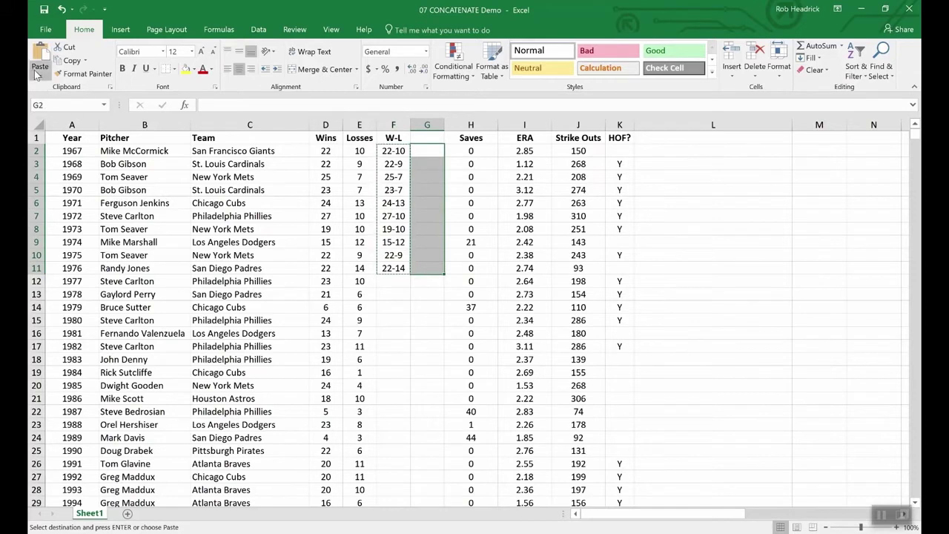
pyautogui.click(40, 78)
pyautogui.click(40, 152)
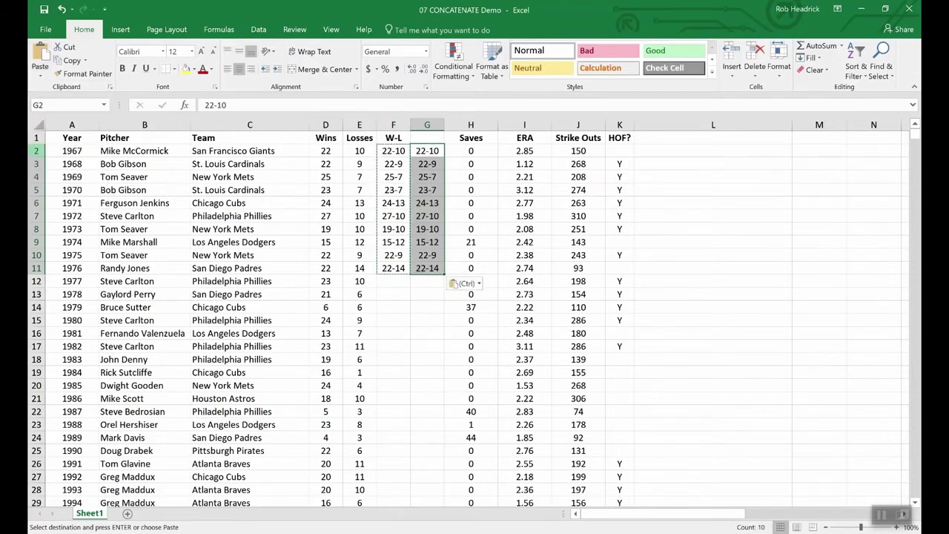
pyautogui.click(423, 295)
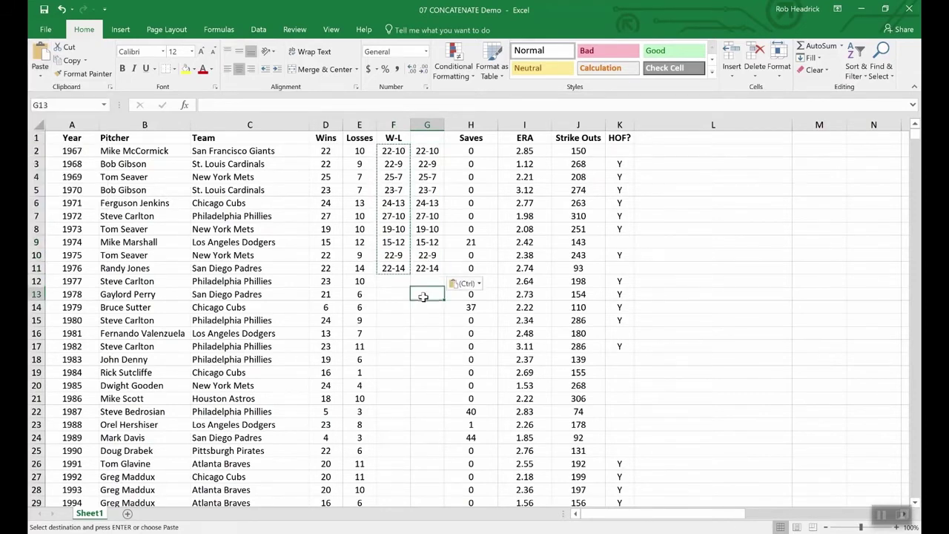
pyautogui.click(386, 187)
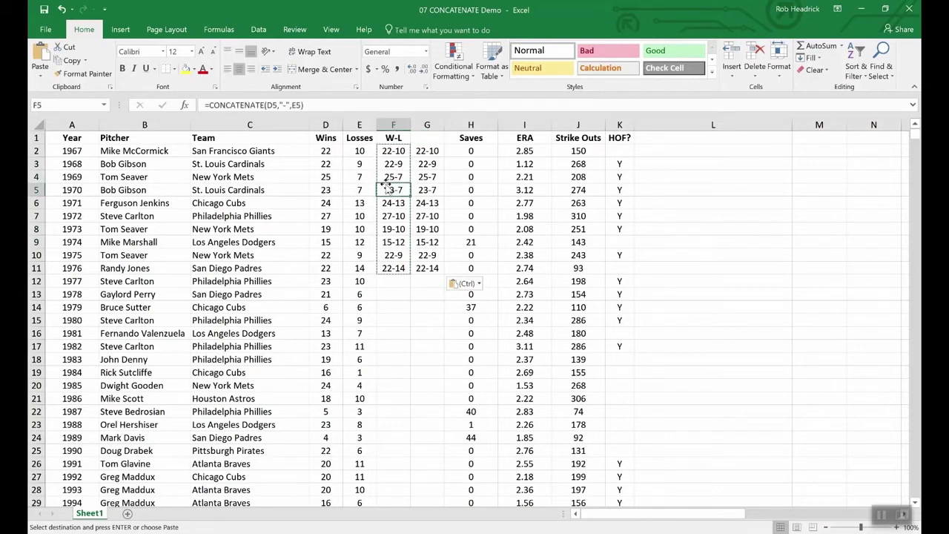
# Step: Confirm G5 holds a plain value and inspect wins and losses in rows 12–14
pyautogui.click(427, 191)
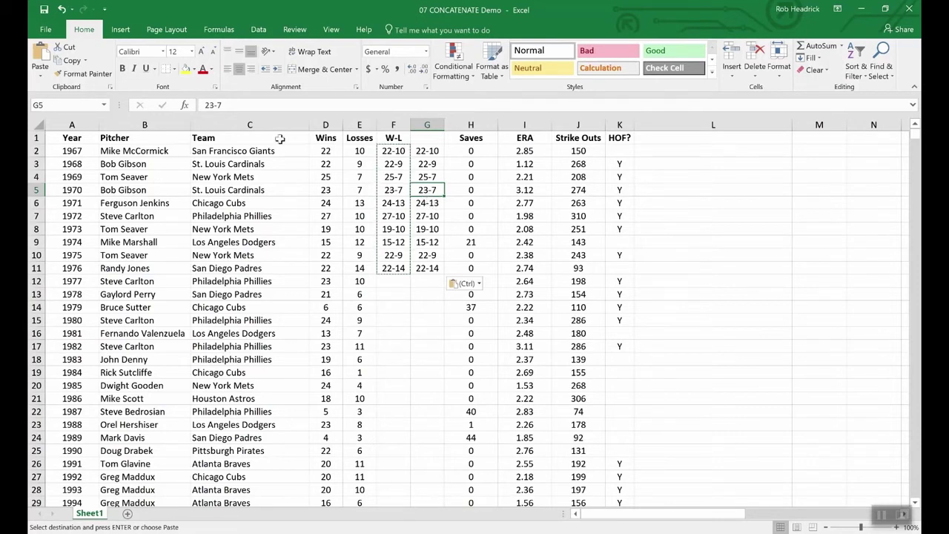
pyautogui.click(321, 307)
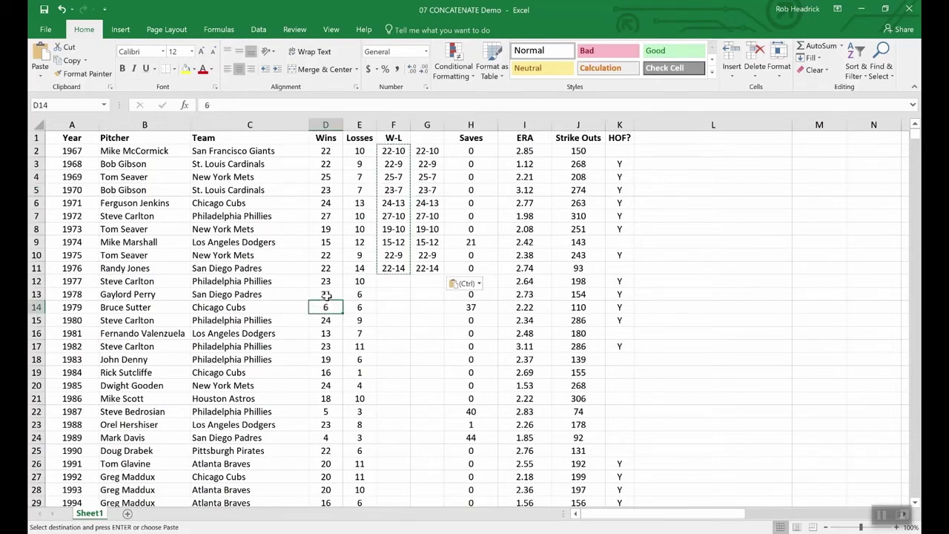
pyautogui.click(326, 293)
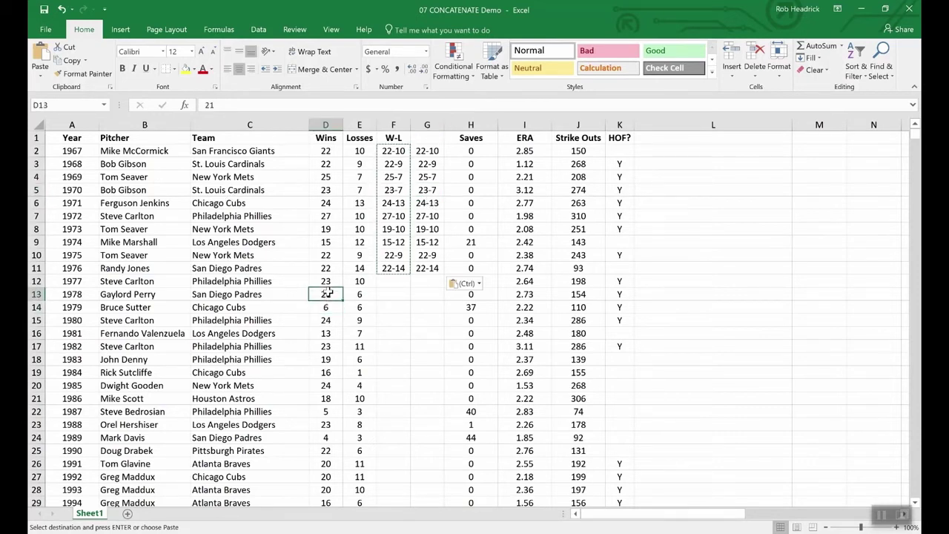
pyautogui.click(367, 293)
pyautogui.click(364, 281)
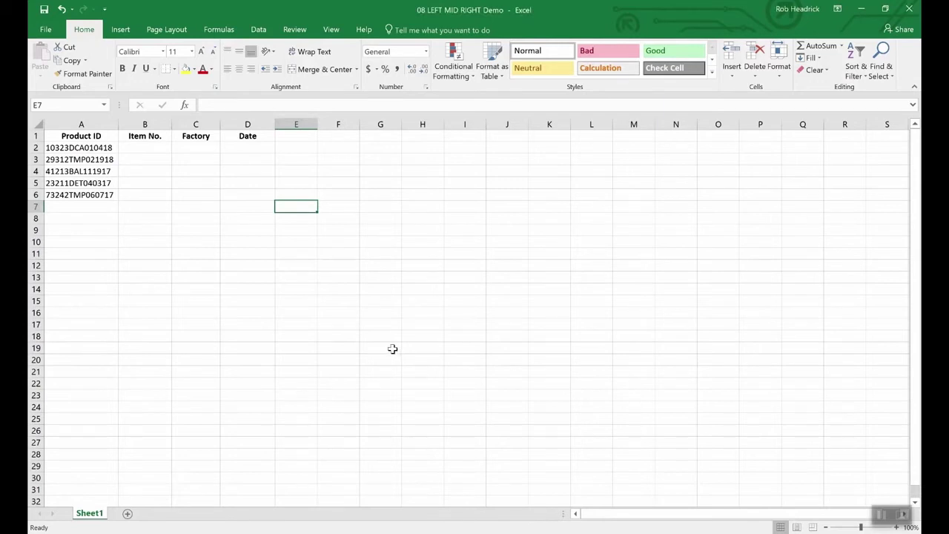
pyautogui.click(98, 150)
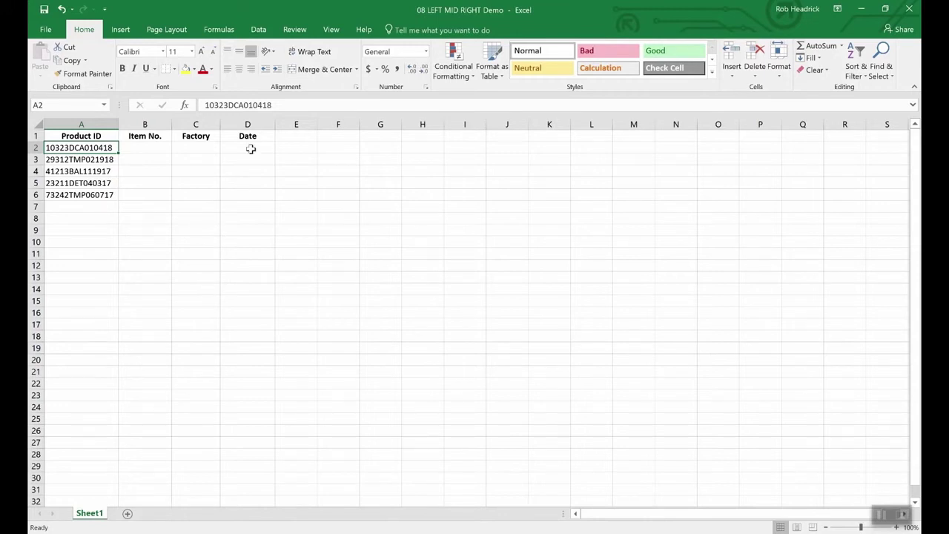
# Step: Enter =RIGHT(A2,6) in D2 so the first product's Date shows 010418
pyautogui.click(250, 149)
pyautogui.write('=right')
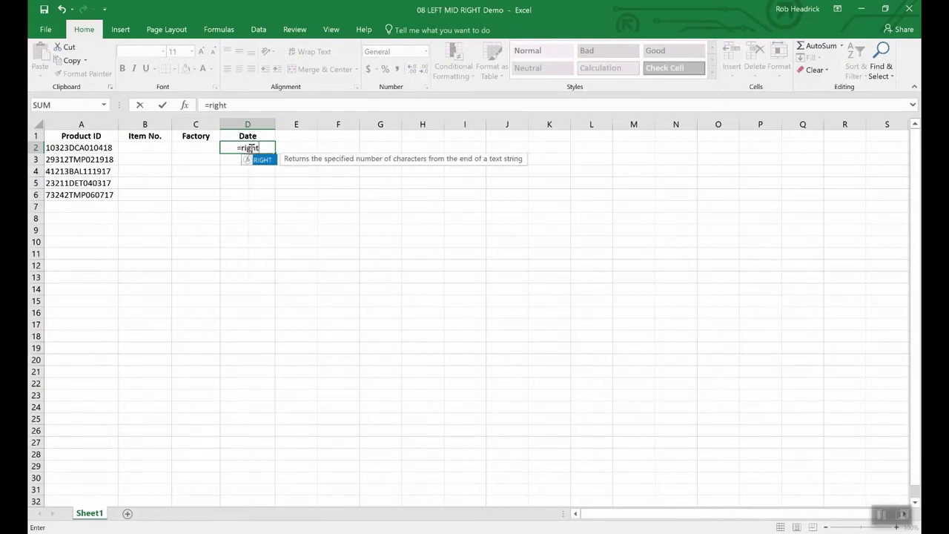
pyautogui.write('(')
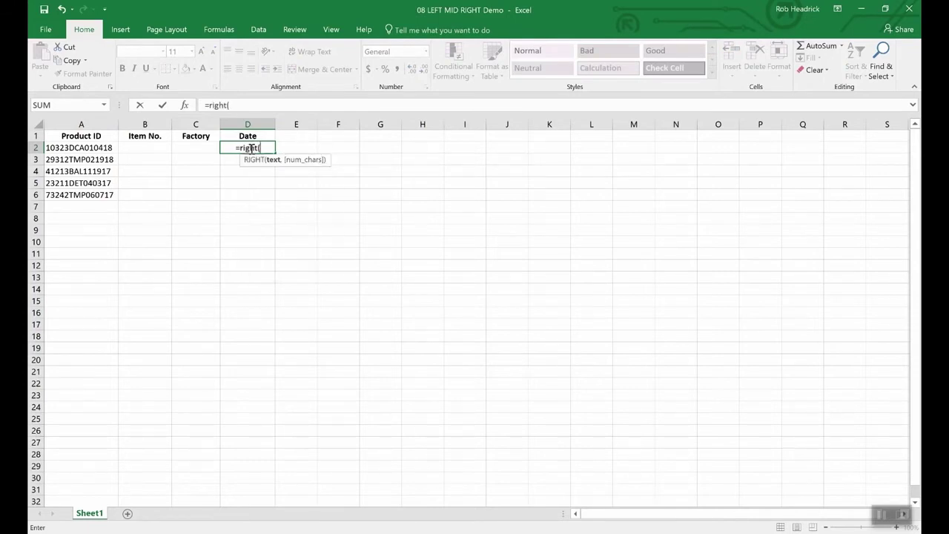
pyautogui.write('a2')
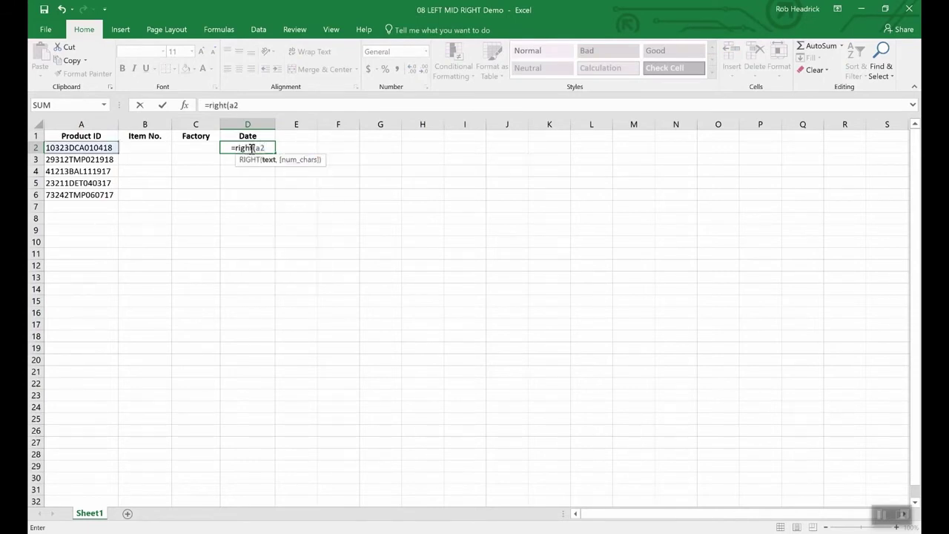
pyautogui.write(',')
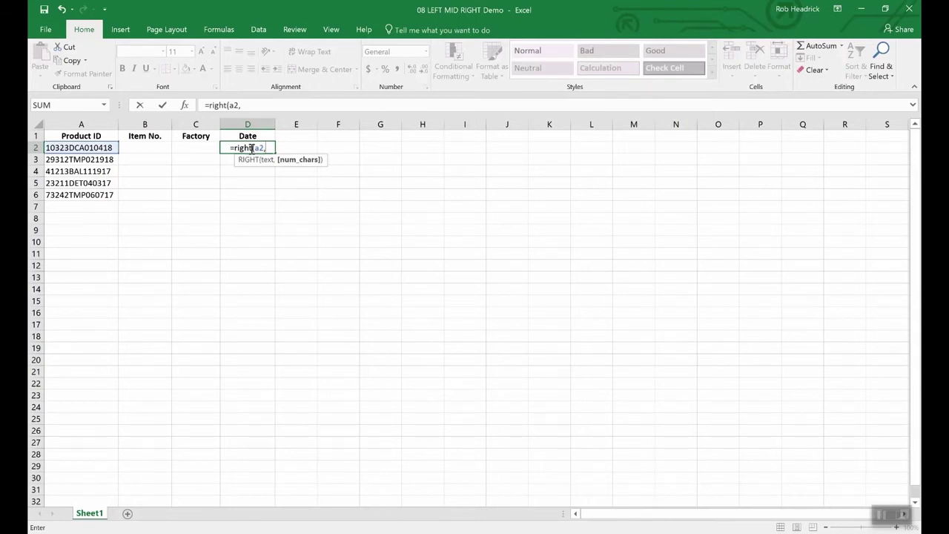
pyautogui.write('6')
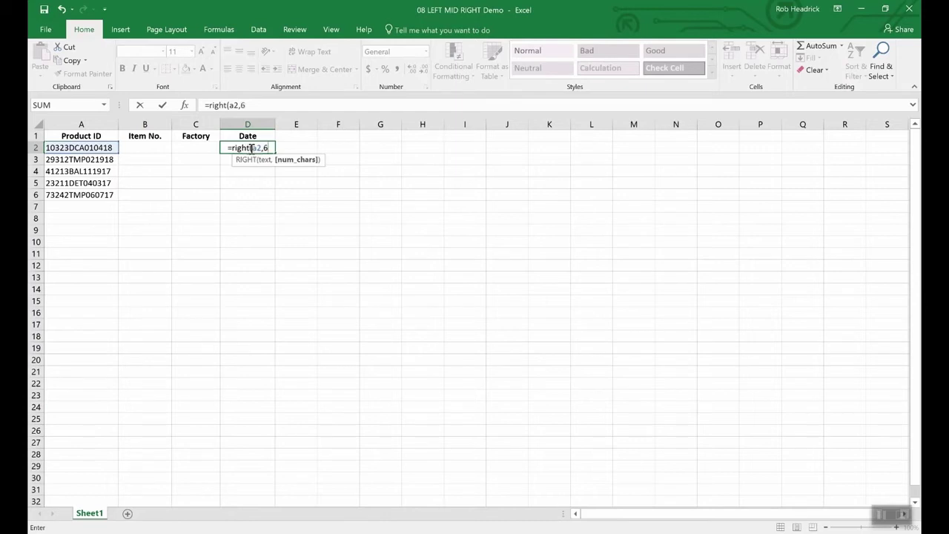
pyautogui.write(')')
pyautogui.press('Return')
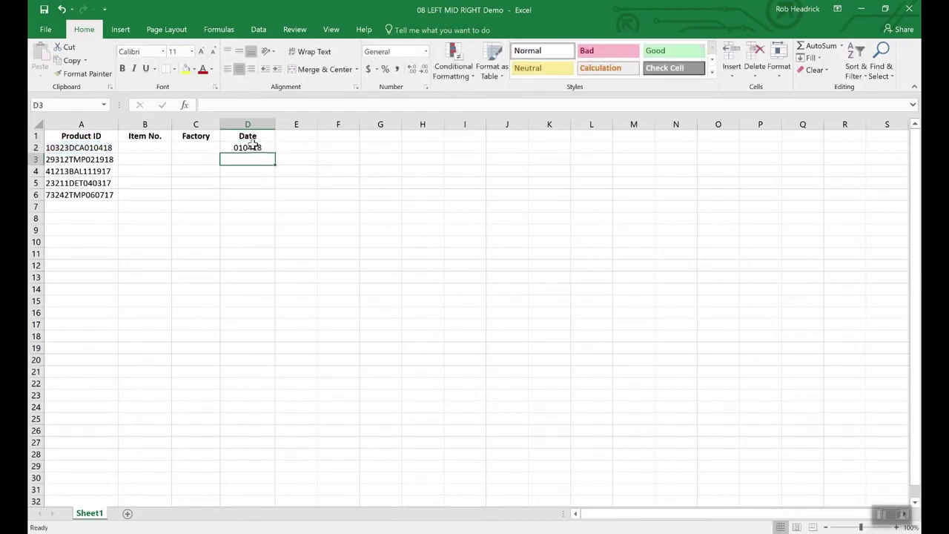
pyautogui.click(254, 146)
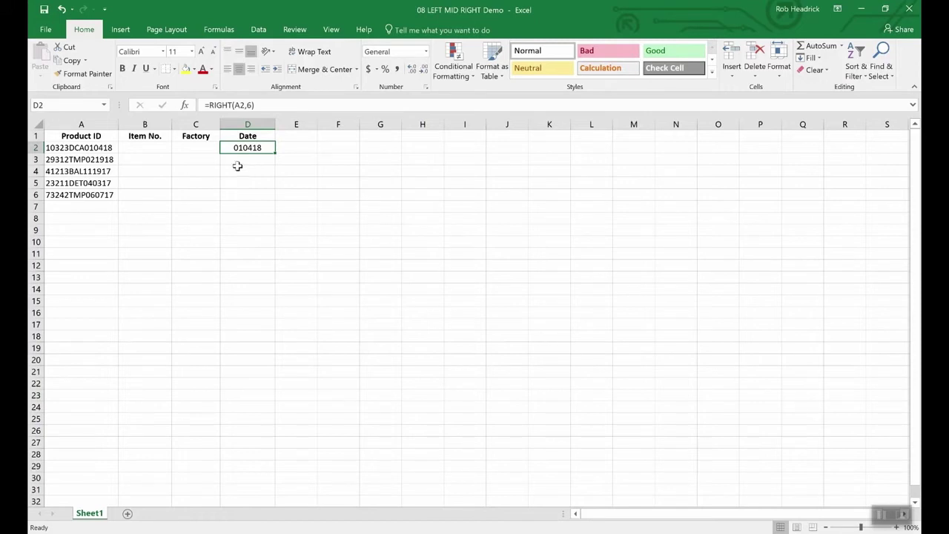
# Step: Enter =LEFT(A2,5) in B2 so the first Item No. shows 10323, then check the formula
pyautogui.click(150, 148)
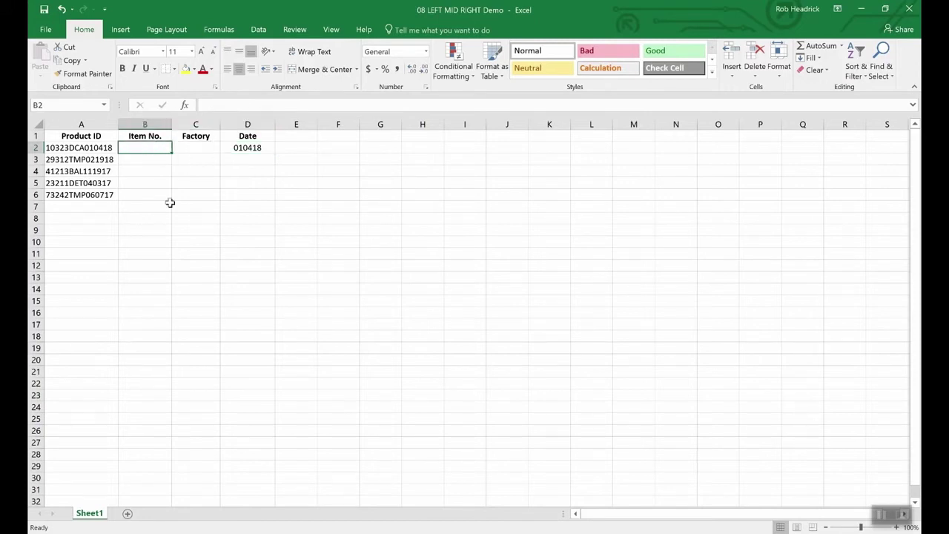
pyautogui.write('=')
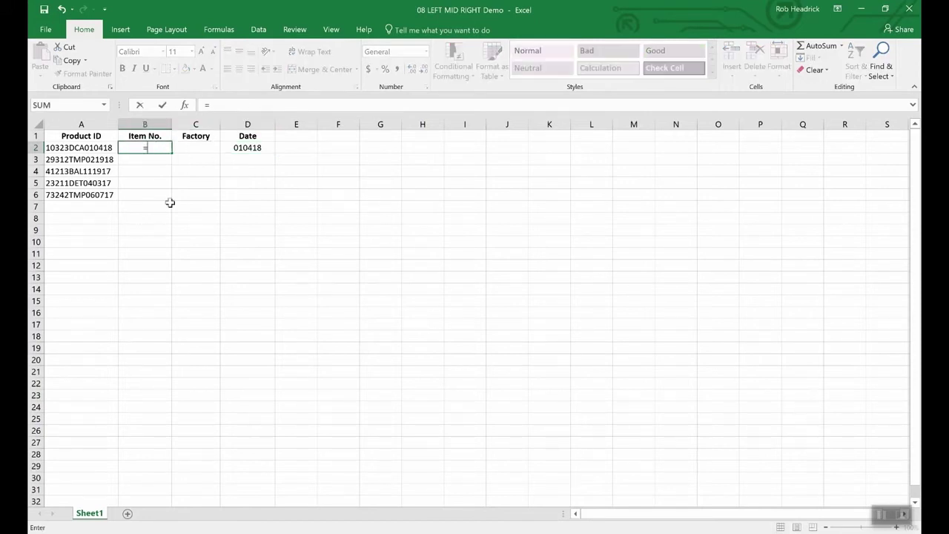
pyautogui.write('lef')
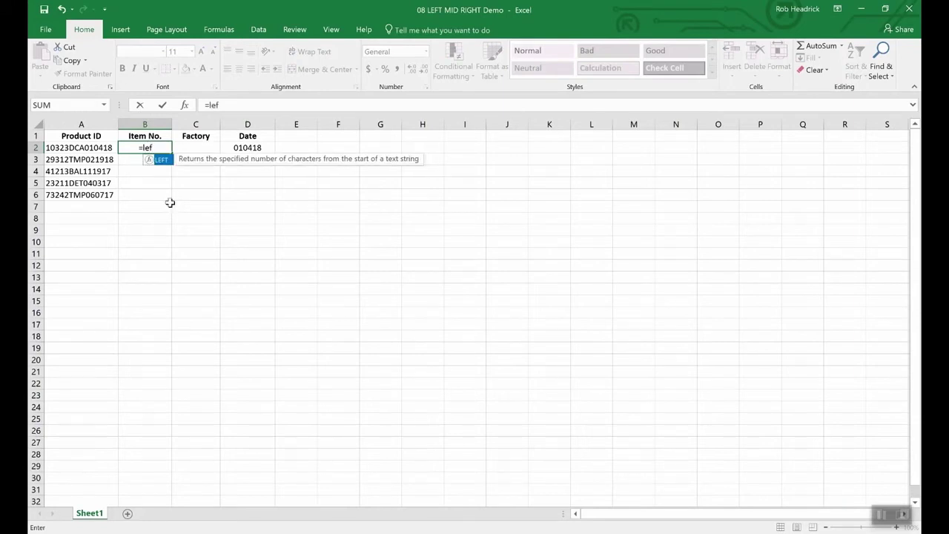
pyautogui.write('t(a')
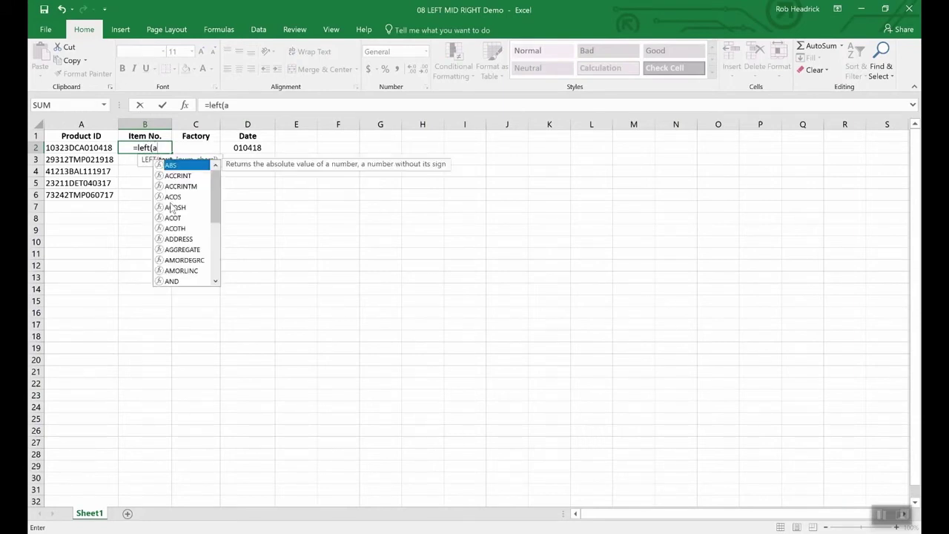
pyautogui.write('2,')
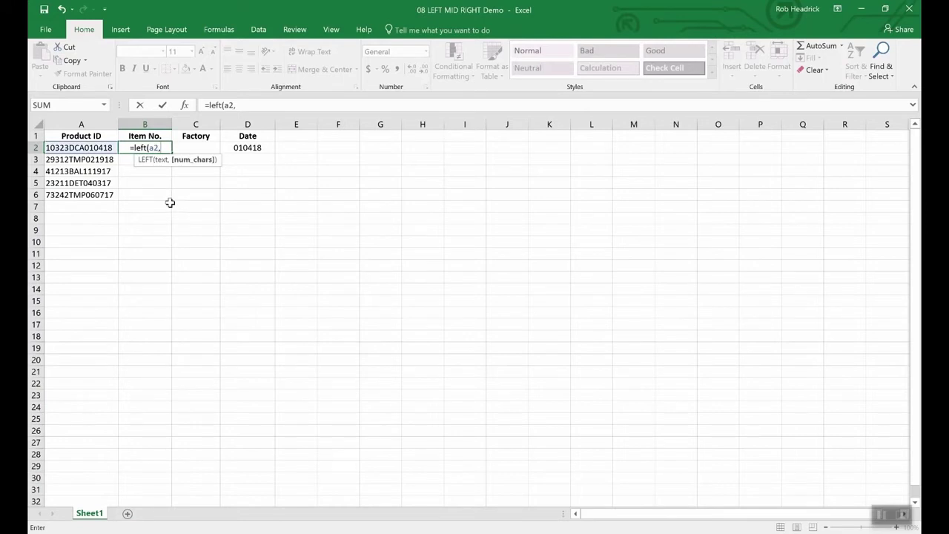
pyautogui.write('5')
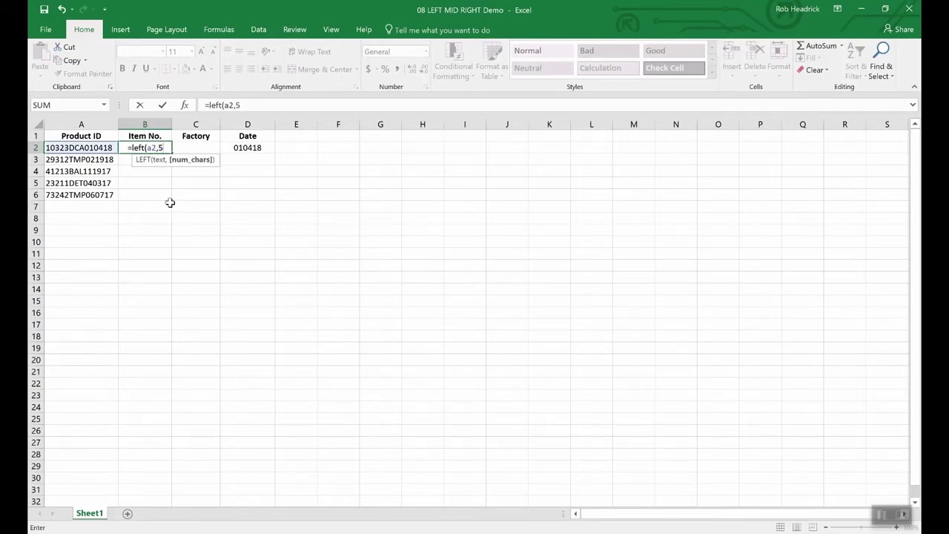
pyautogui.write(')')
pyautogui.press('Return')
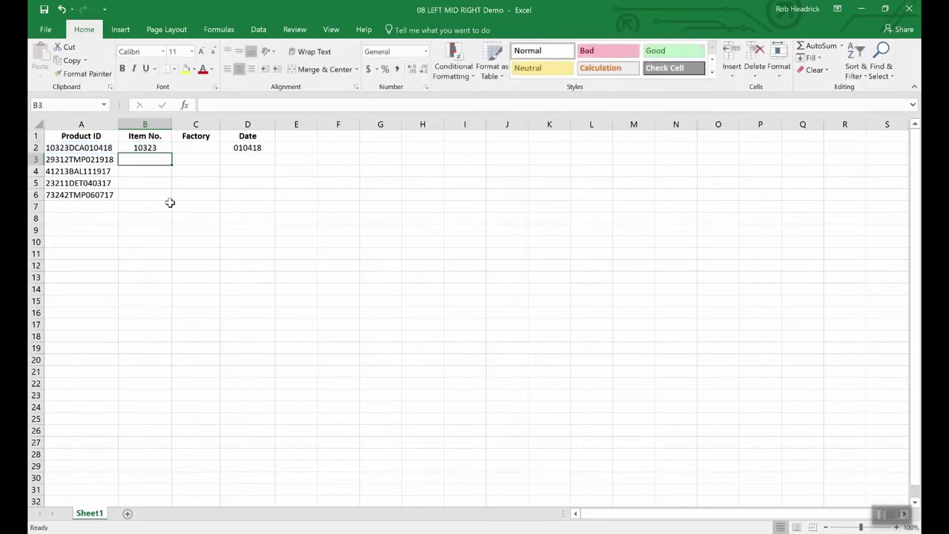
pyautogui.press('Up')
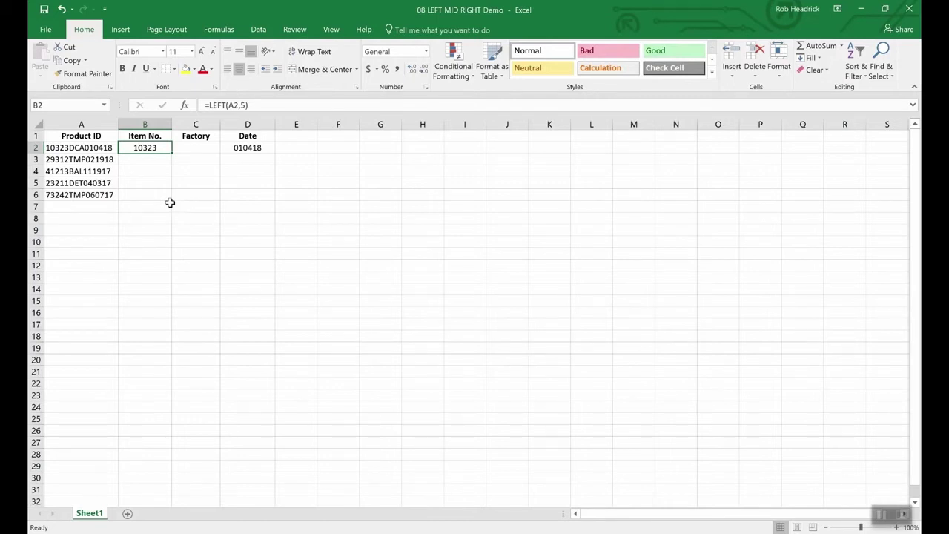
pyautogui.press('Right')
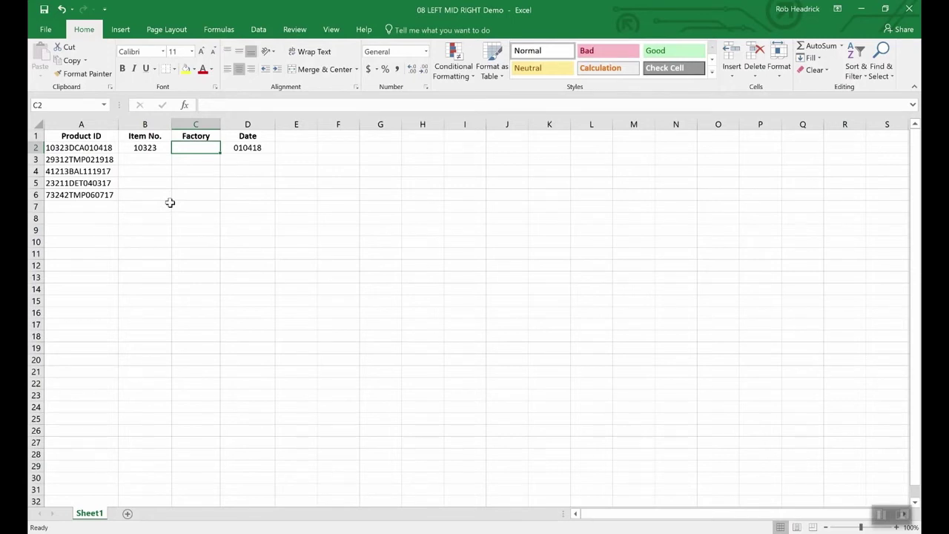
# Step: Enter =MID(A2,6,3) in C2 to return the factory code DCA, then reselect C2
pyautogui.write('=mid(a2')
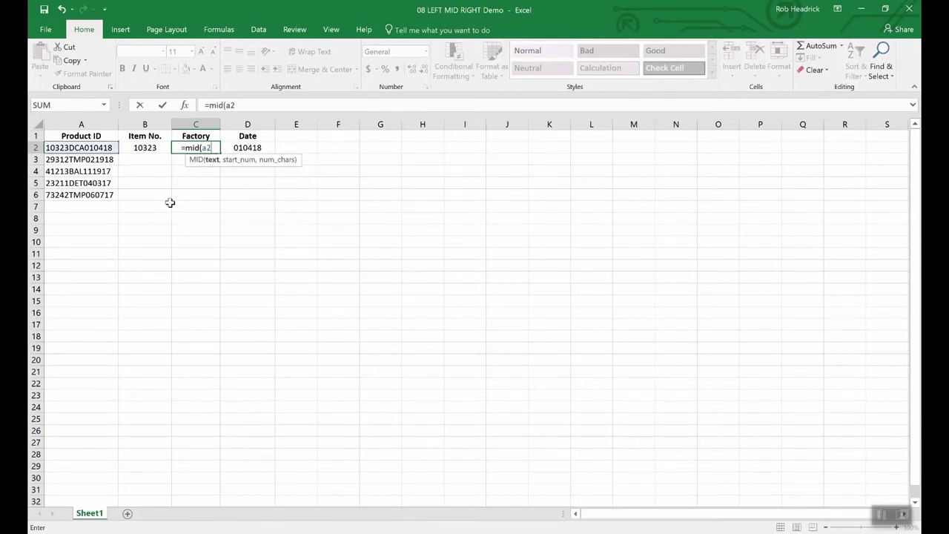
pyautogui.write(',')
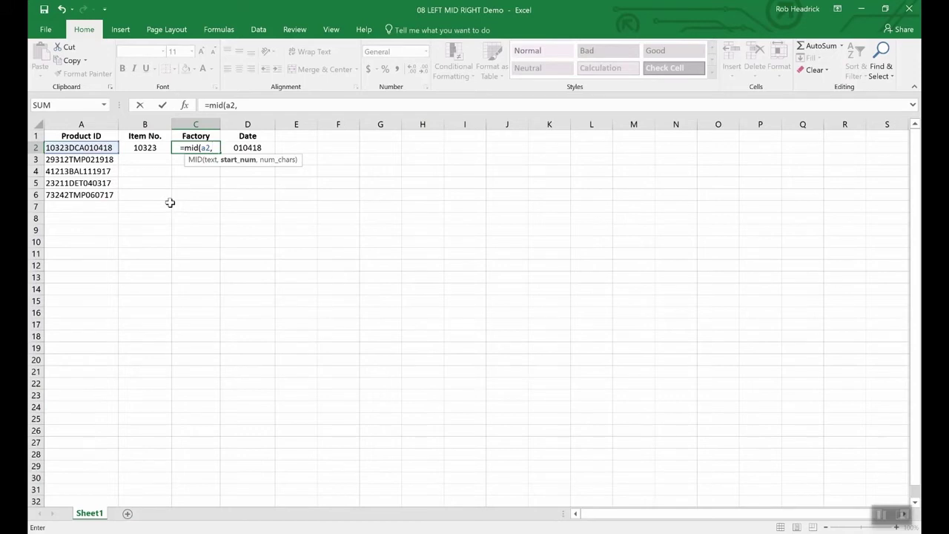
pyautogui.write('6,')
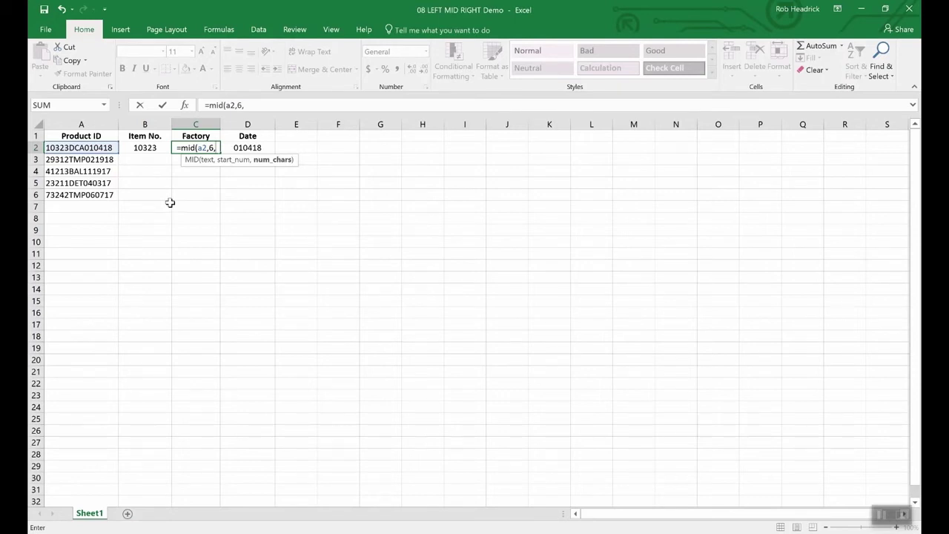
pyautogui.write('3')
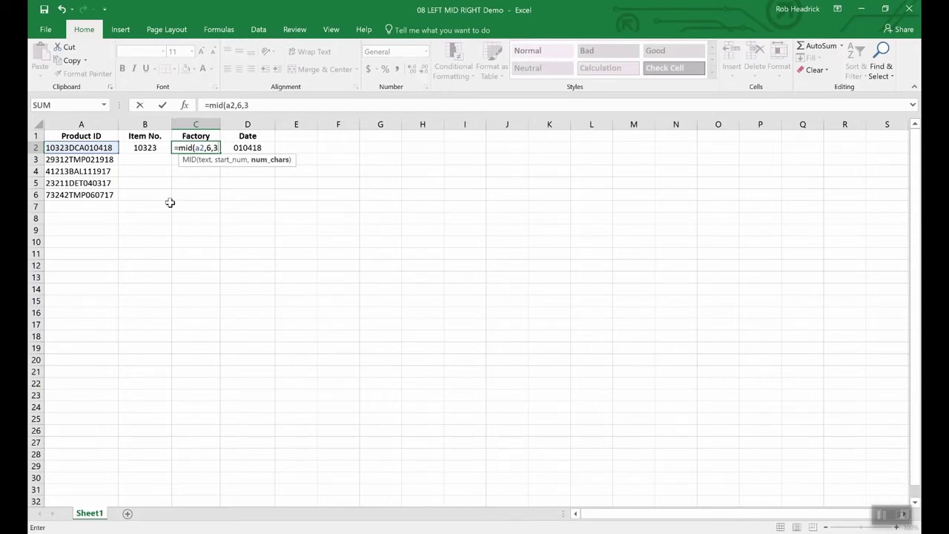
pyautogui.press('Return')
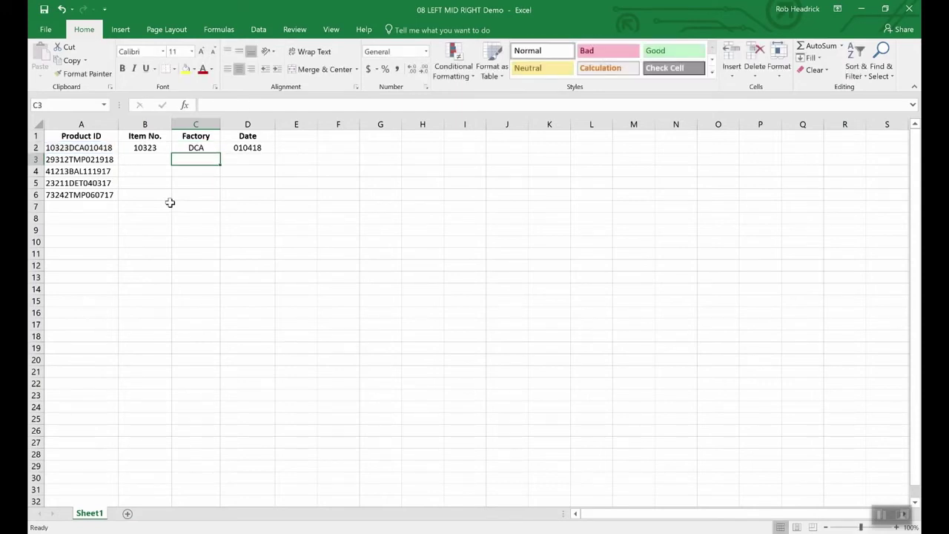
pyautogui.click(197, 149)
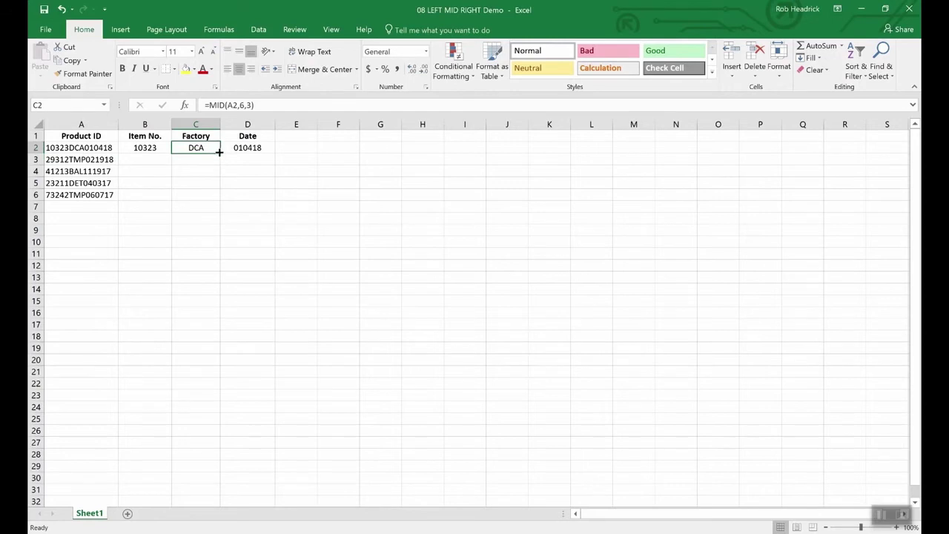
# Step: Fill the MID formula from C2 down to C6, giving DCA, TMP, BAL, DET, TMP
pyautogui.moveTo(219, 155); pyautogui.dragTo(216, 200)
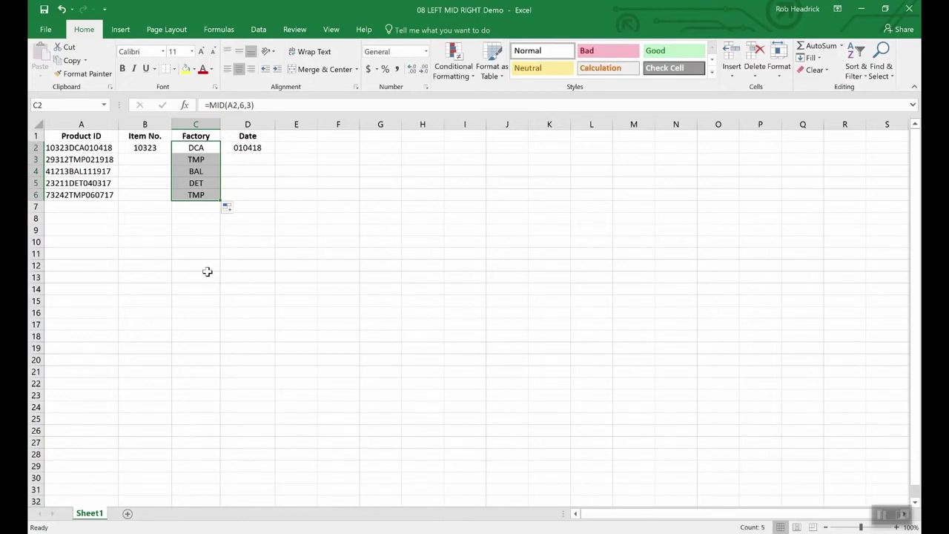
pyautogui.press('Left')
pyautogui.press('Left')
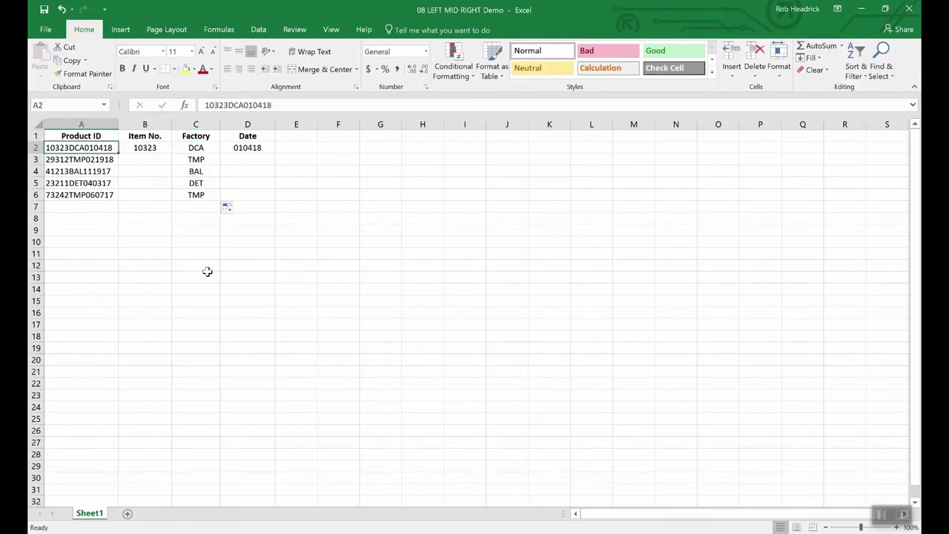
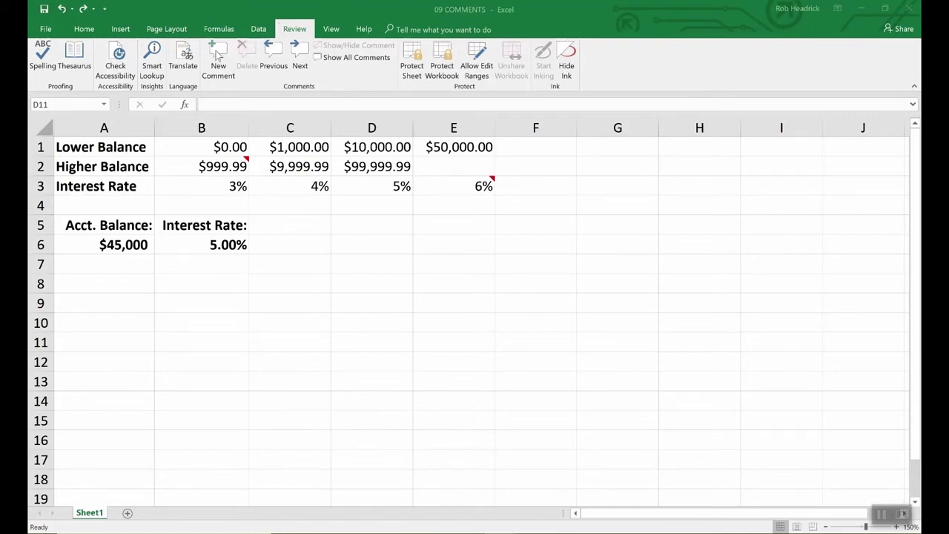
# Step: Add the comment "Remember to double check rates above." to the interest-rate result in B6
pyautogui.click(231, 245)
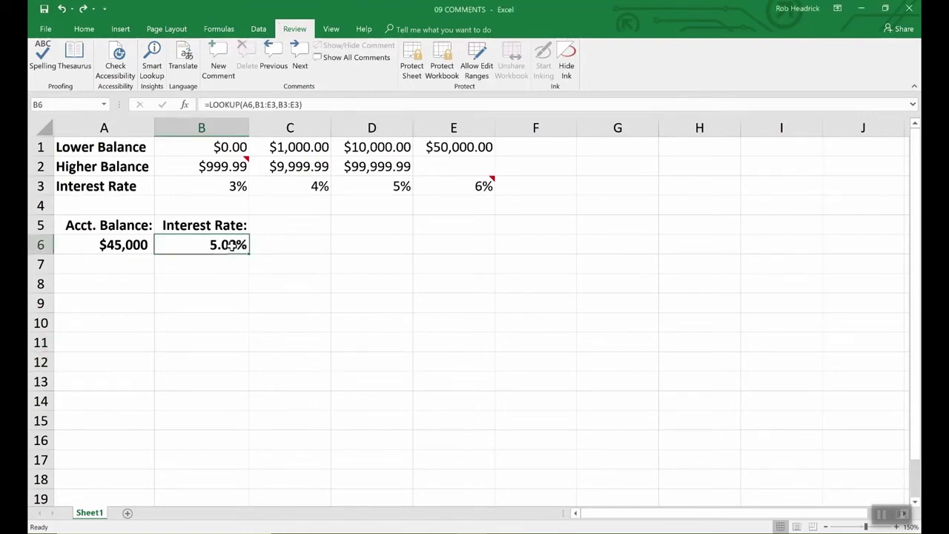
pyautogui.click(217, 57)
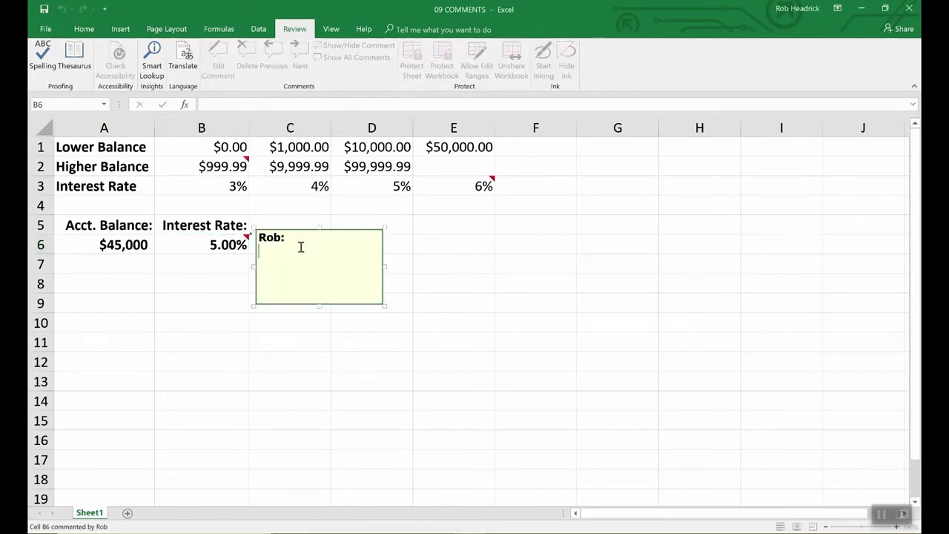
pyautogui.write('Remember to d')
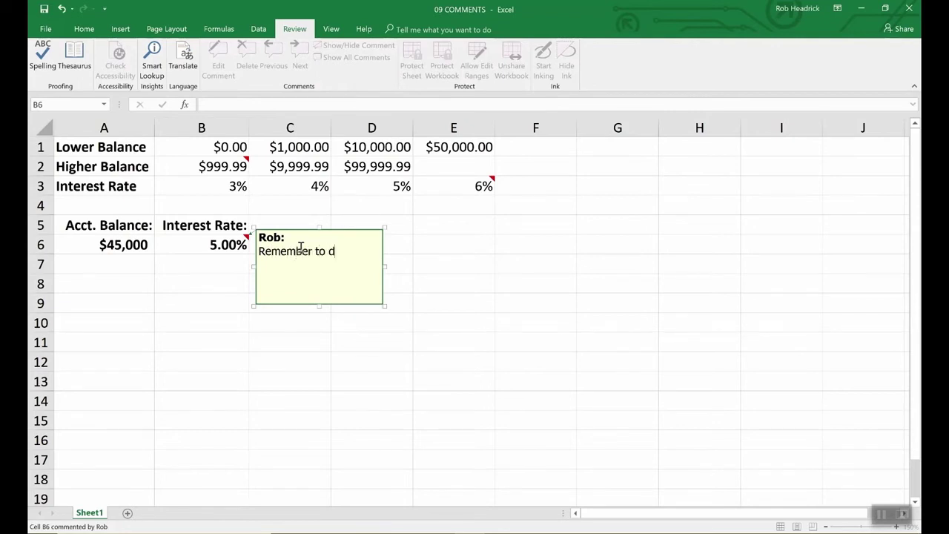
pyautogui.write('ouble check rates above.')
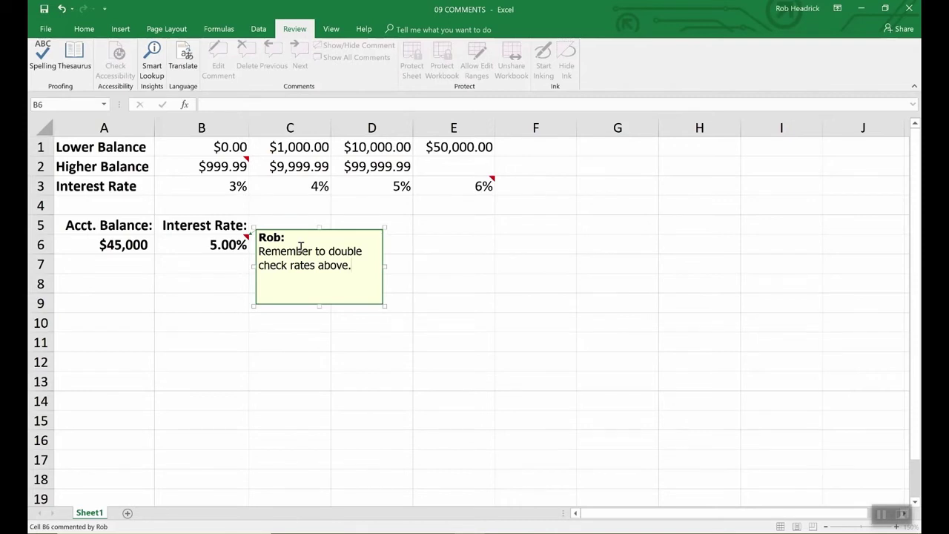
pyautogui.click(421, 245)
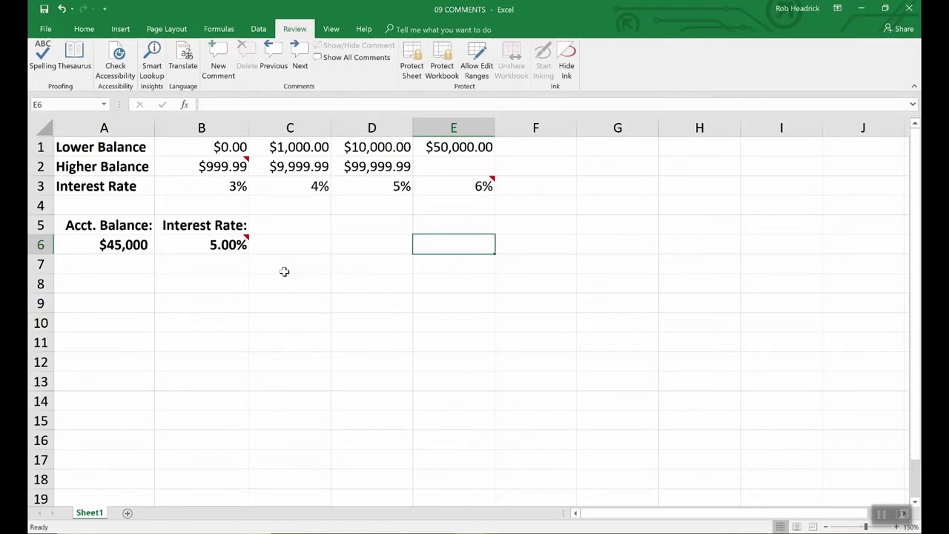
pyautogui.moveTo(245, 243)
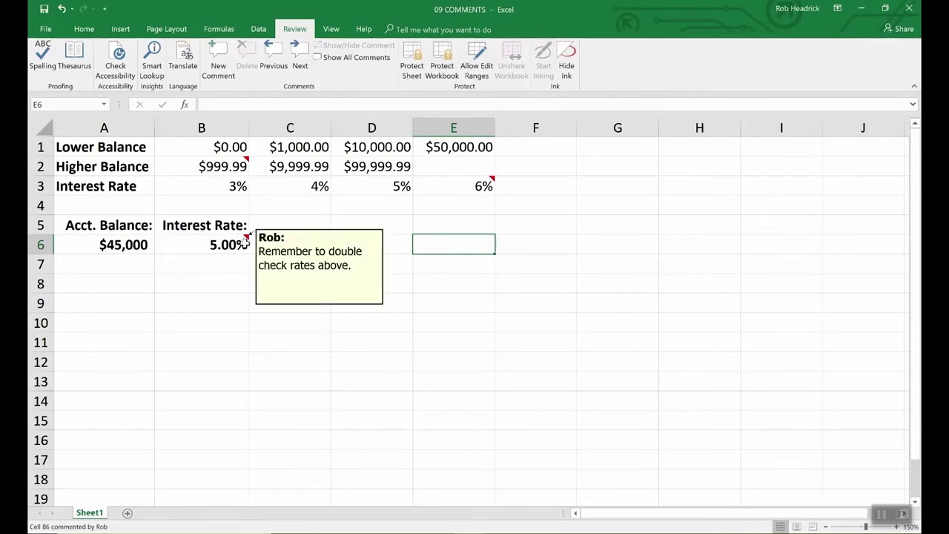
pyautogui.moveTo(248, 159)
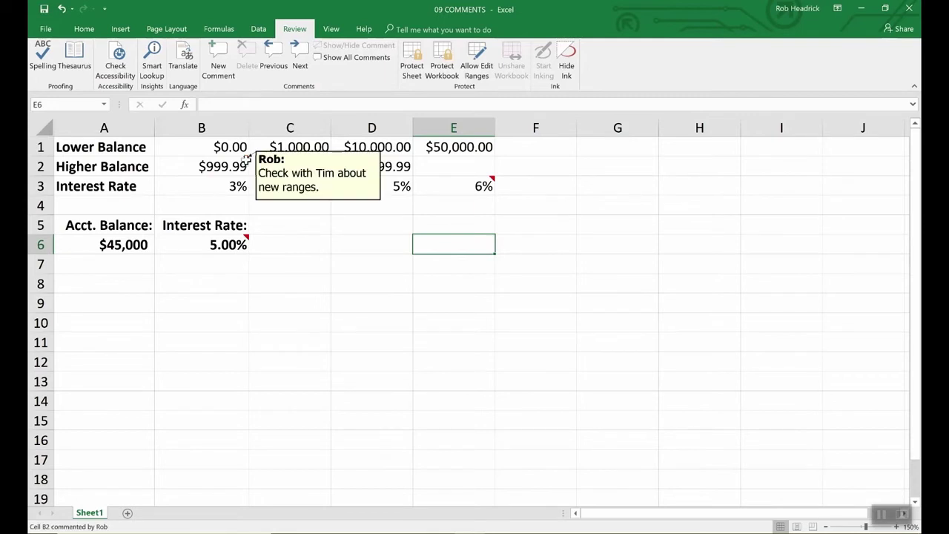
pyautogui.moveTo(485, 185)
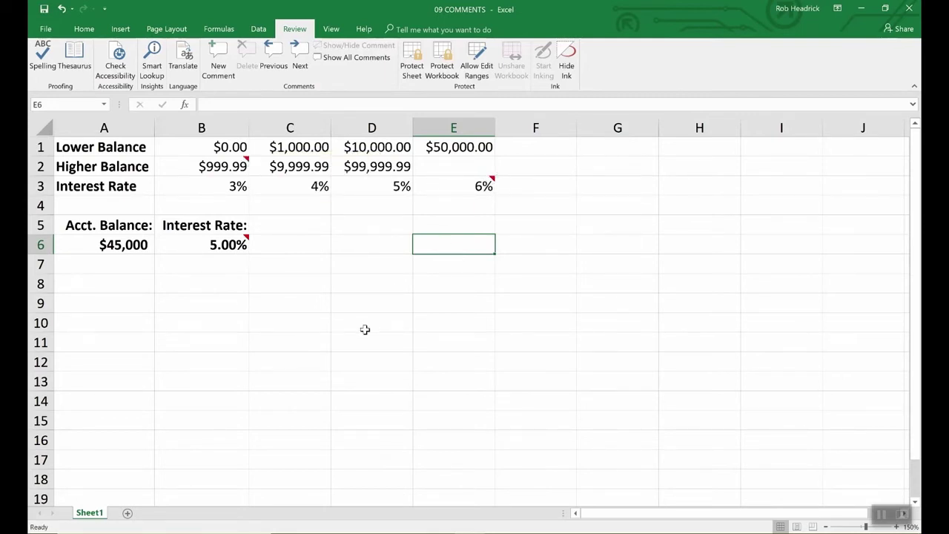
pyautogui.click(242, 244)
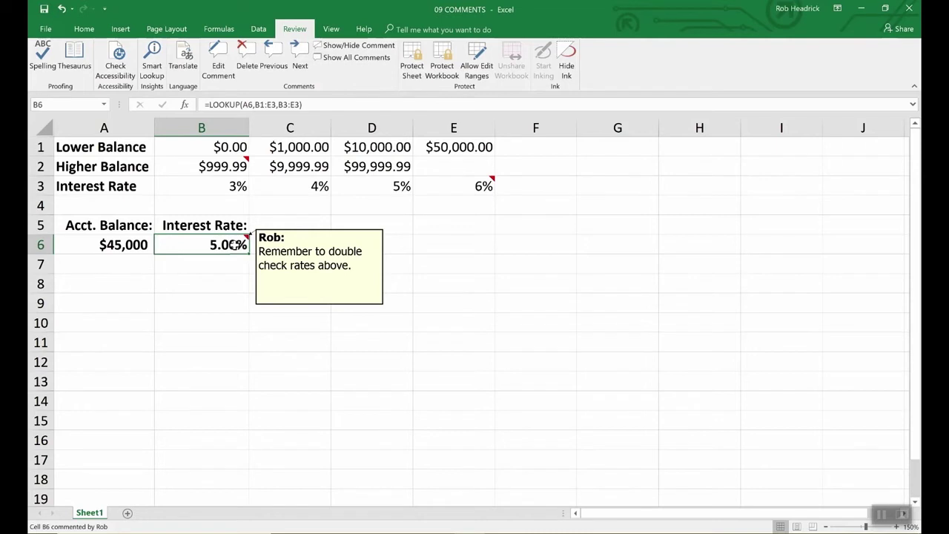
pyautogui.click(284, 260)
pyautogui.click(239, 245)
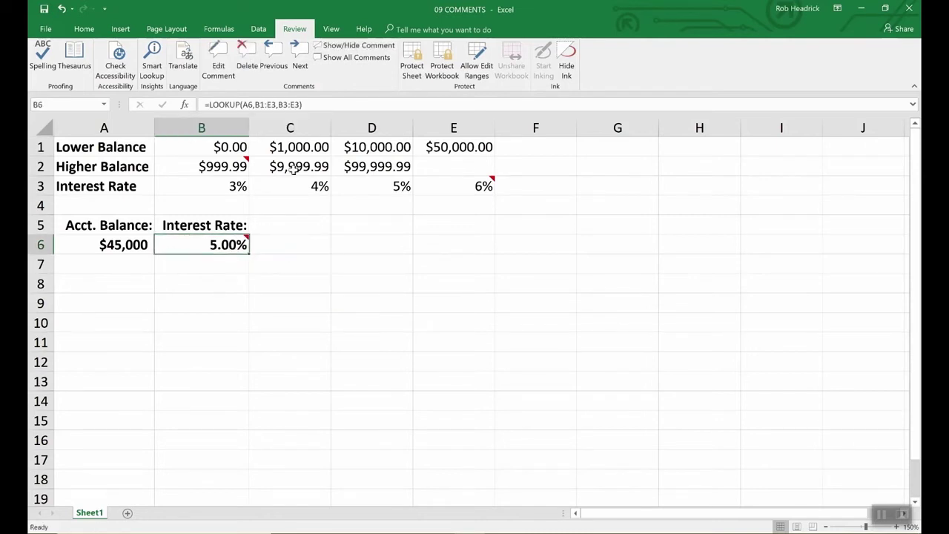
pyautogui.click(45, 29)
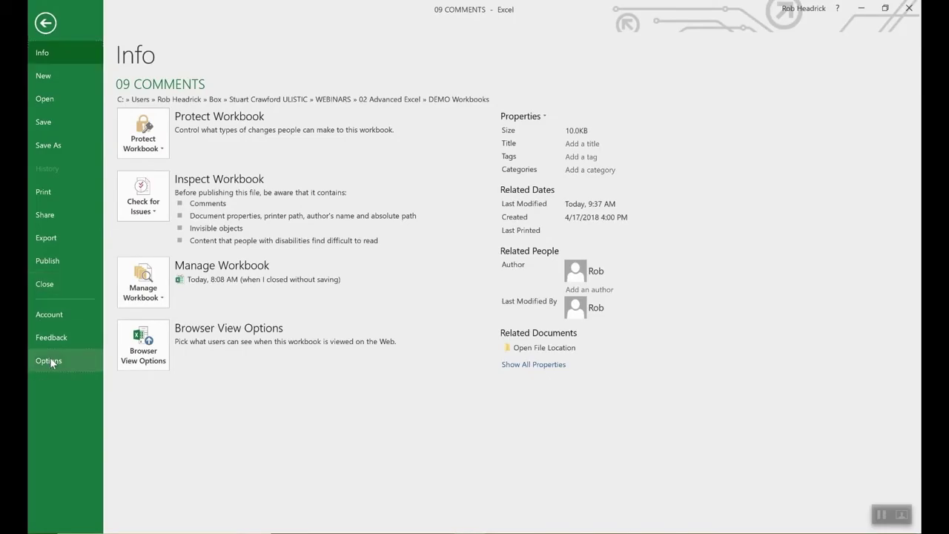
pyautogui.click(49, 361)
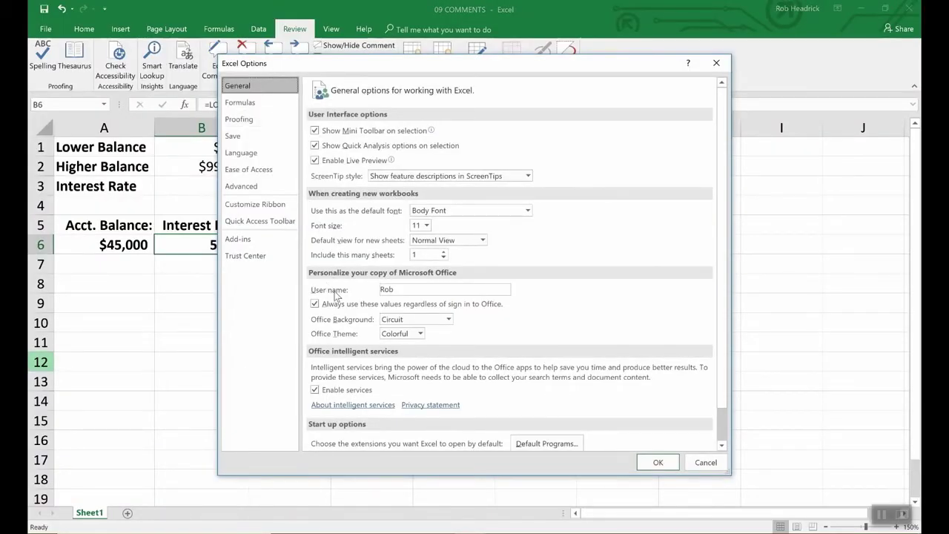
pyautogui.click(400, 290)
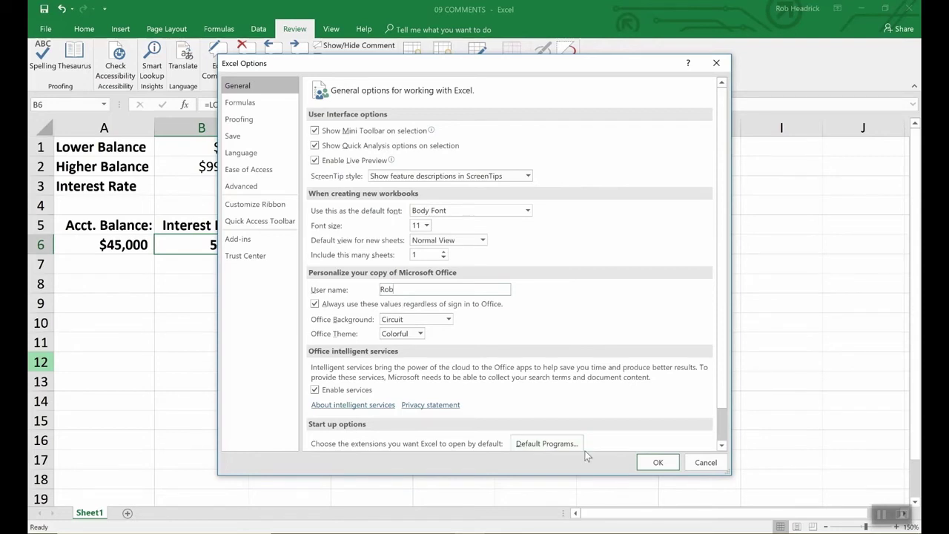
pyautogui.click(651, 463)
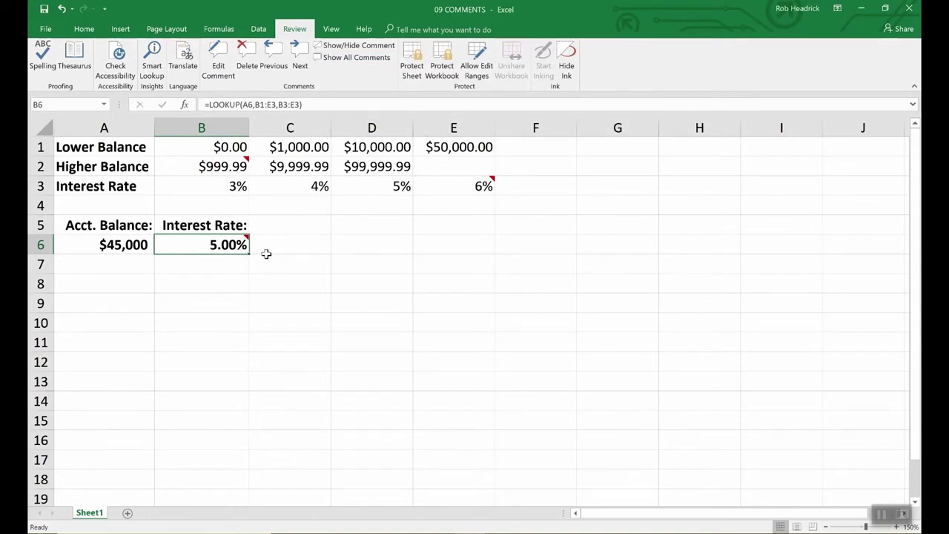
# Step: Keep B6's comment permanently shown, then open and cancel its Format Comment dialog
pyautogui.click(349, 45)
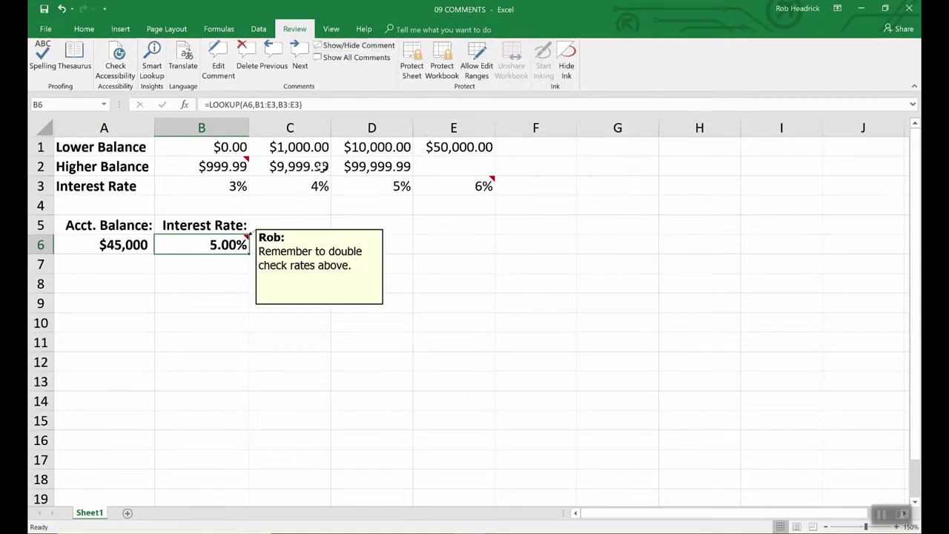
pyautogui.click(321, 266)
pyautogui.rightClick(320, 265)
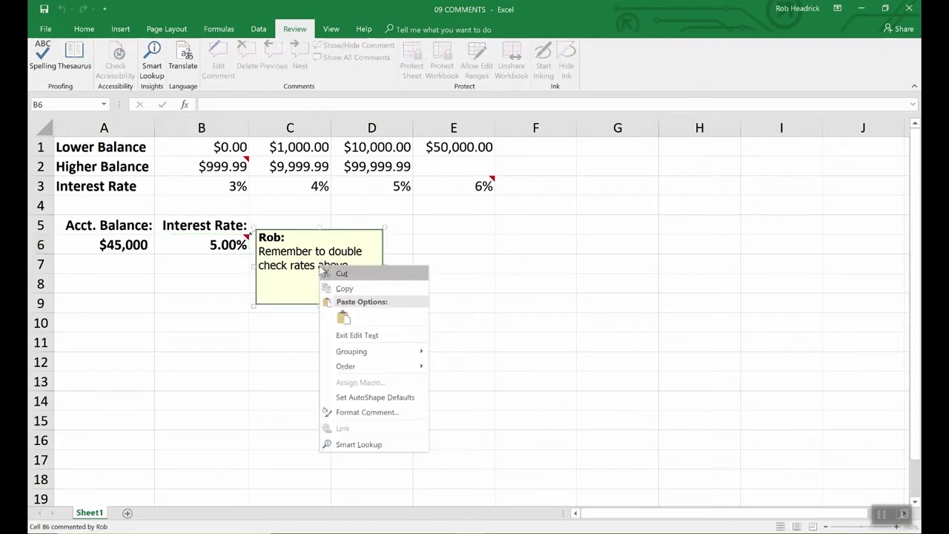
pyautogui.click(352, 415)
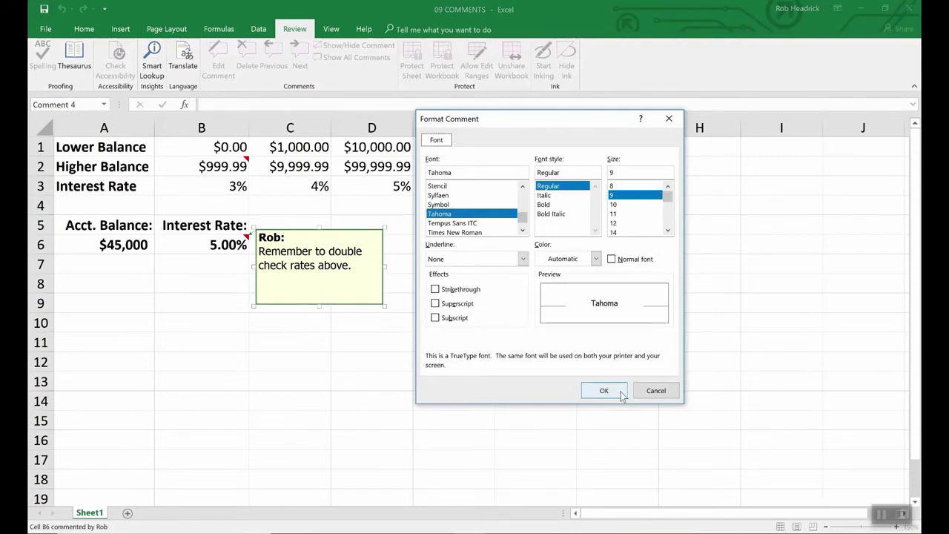
pyautogui.click(656, 391)
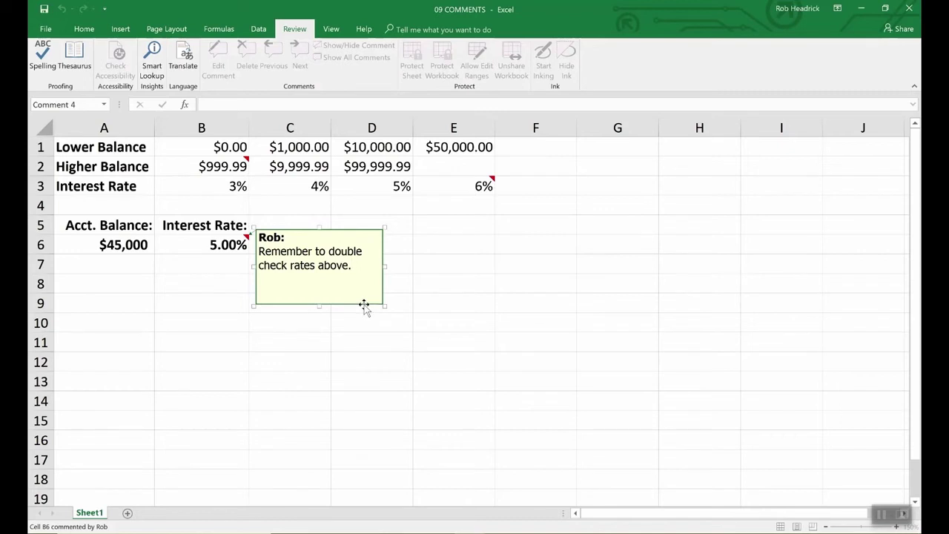
# Step: Change the B6 comment's fill colour from pale yellow to light turquoise
pyautogui.click(364, 305)
pyautogui.rightClick(364, 305)
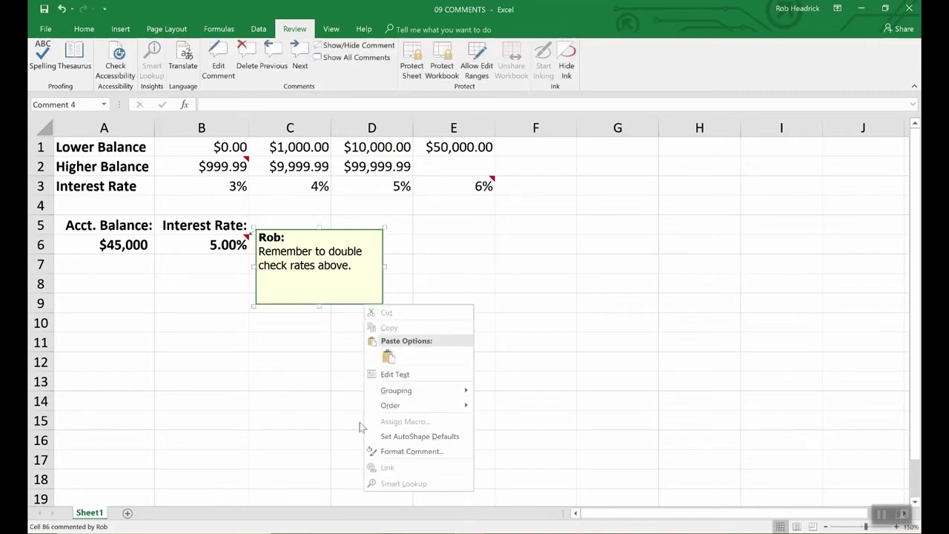
pyautogui.click(392, 451)
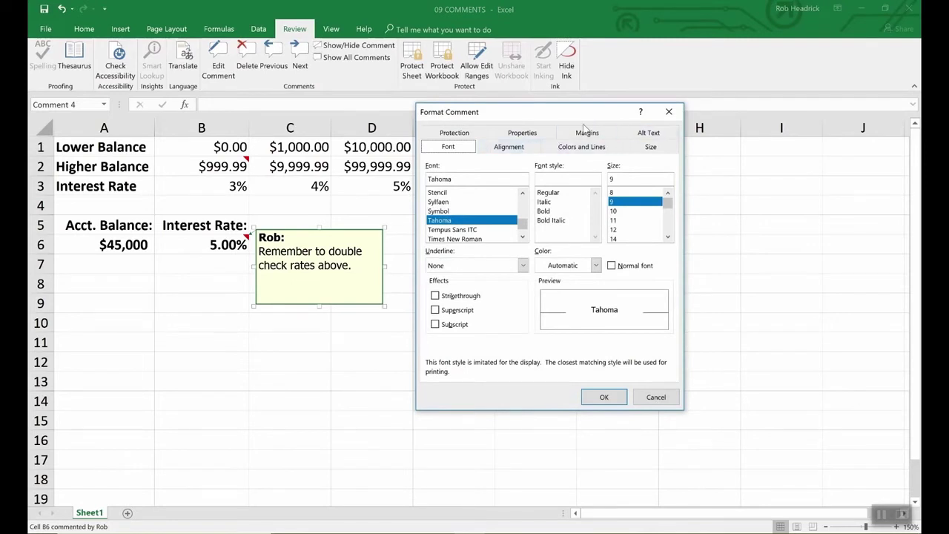
pyautogui.click(582, 148)
pyautogui.click(559, 183)
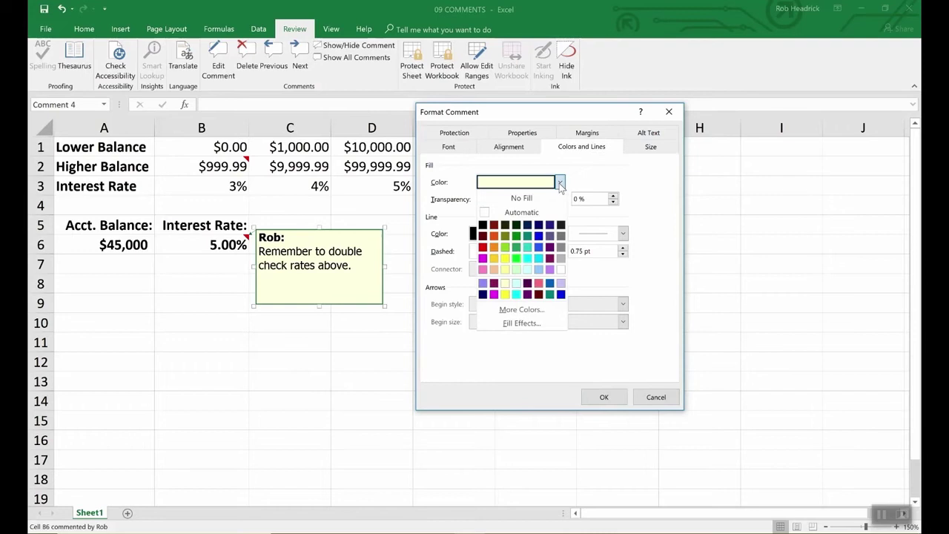
pyautogui.click(527, 269)
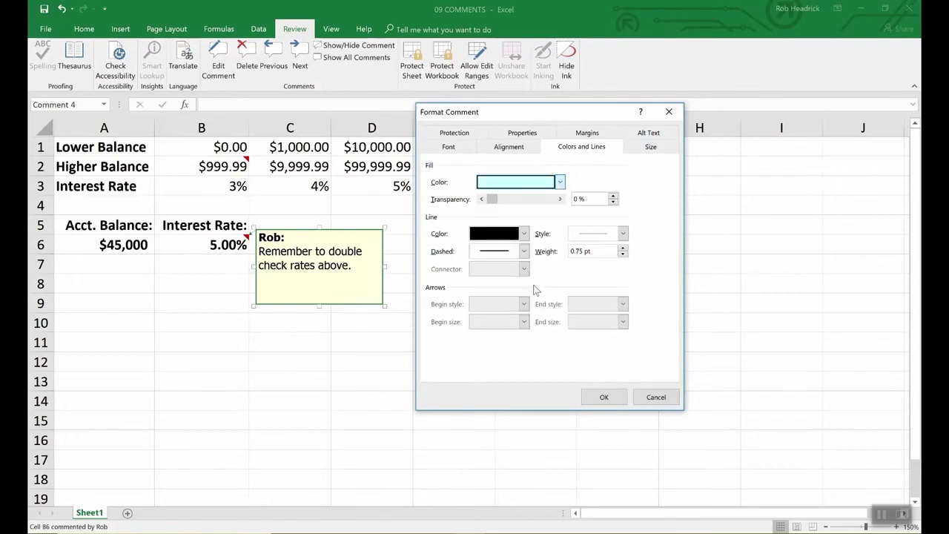
pyautogui.click(617, 398)
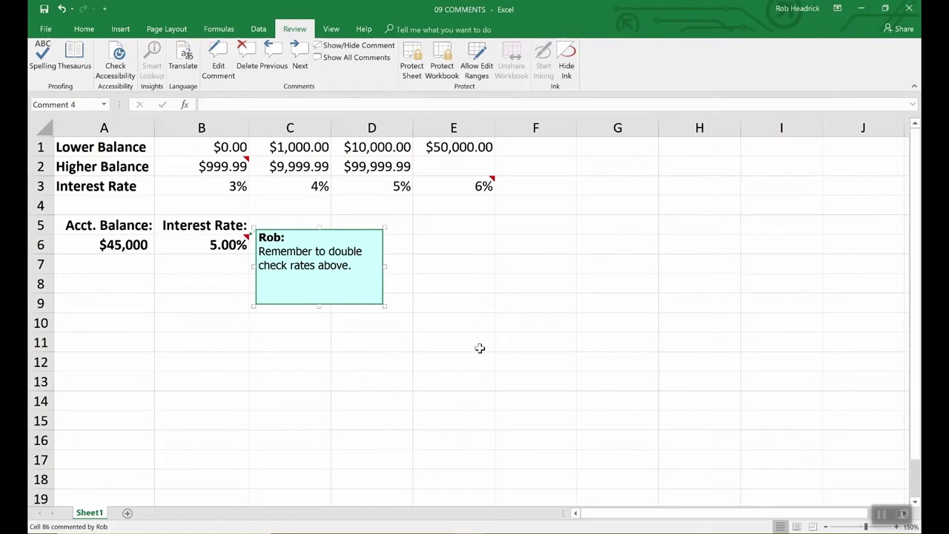
# Step: Check the comments on B2 and E3, then show all comments on the sheet
pyautogui.click(480, 348)
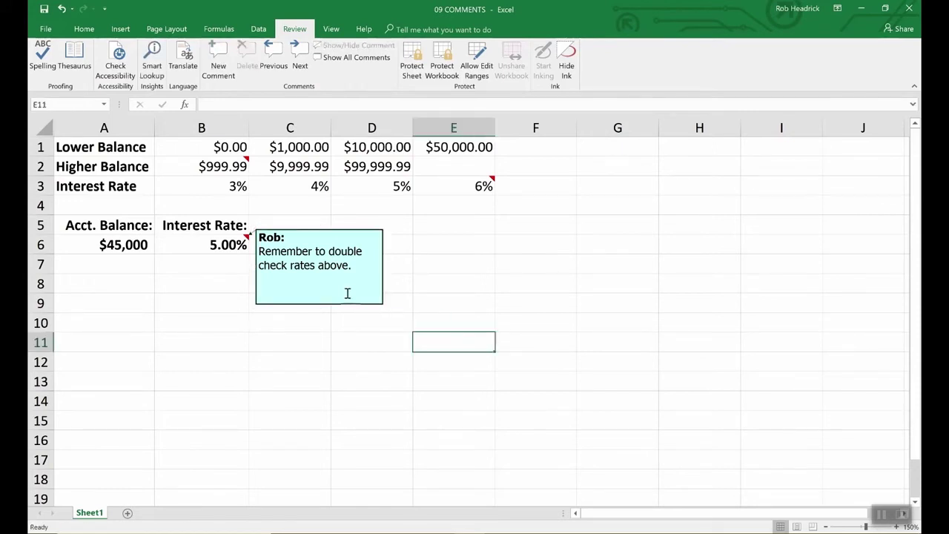
pyautogui.click(242, 164)
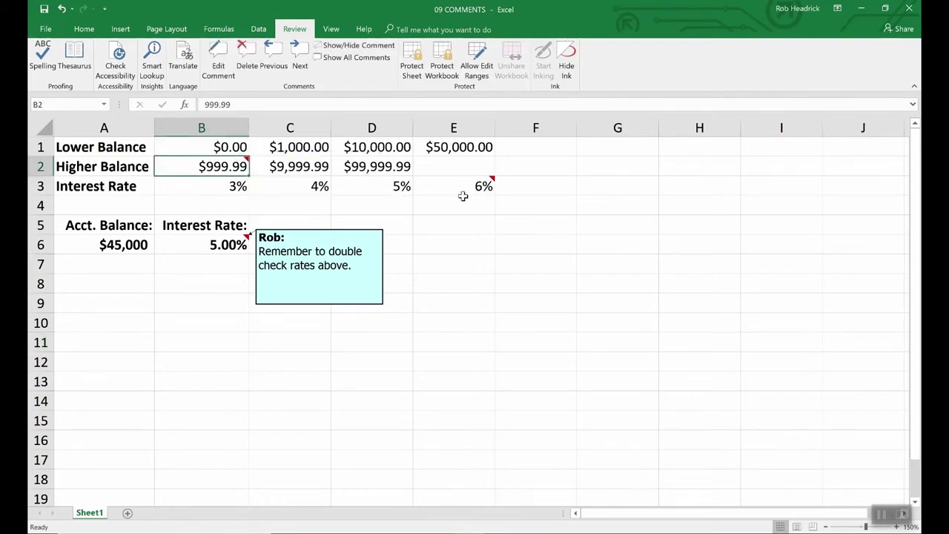
pyautogui.click(487, 187)
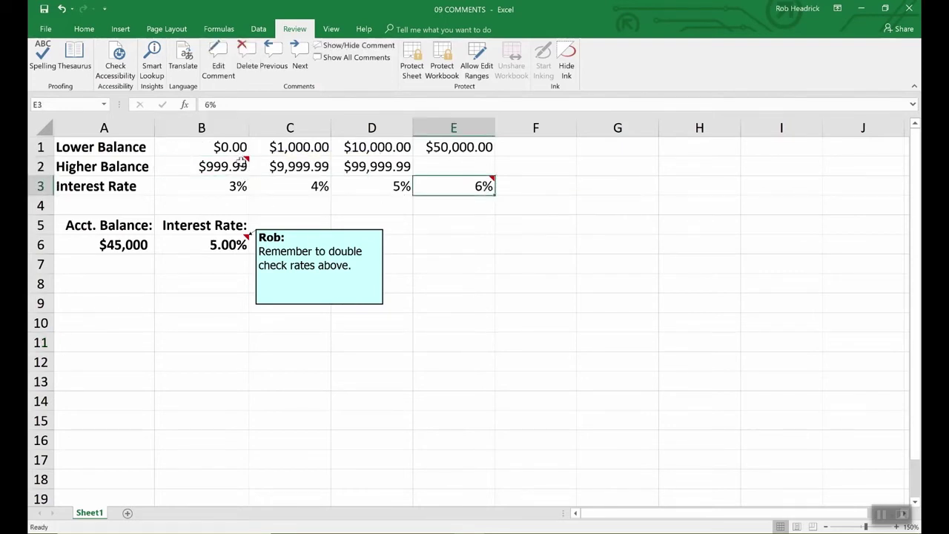
pyautogui.moveTo(453, 189)
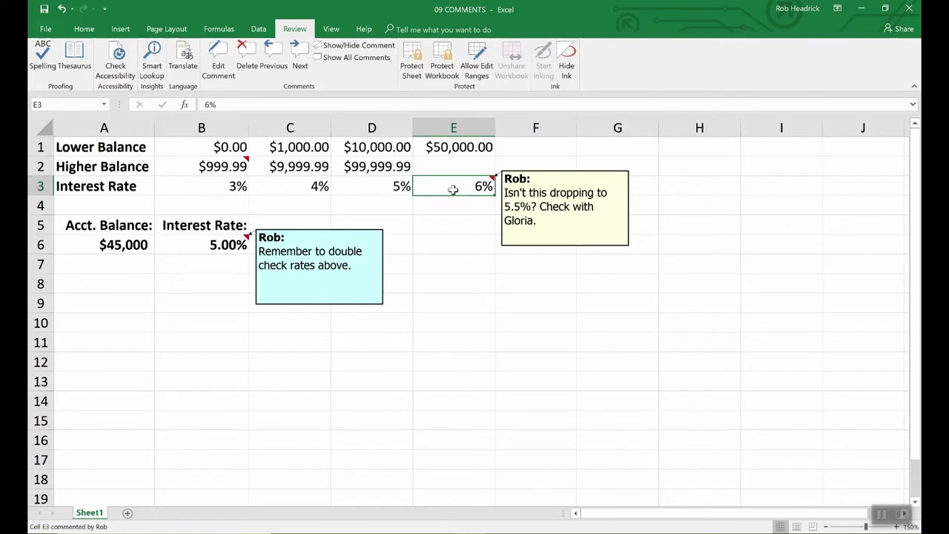
pyautogui.click(224, 165)
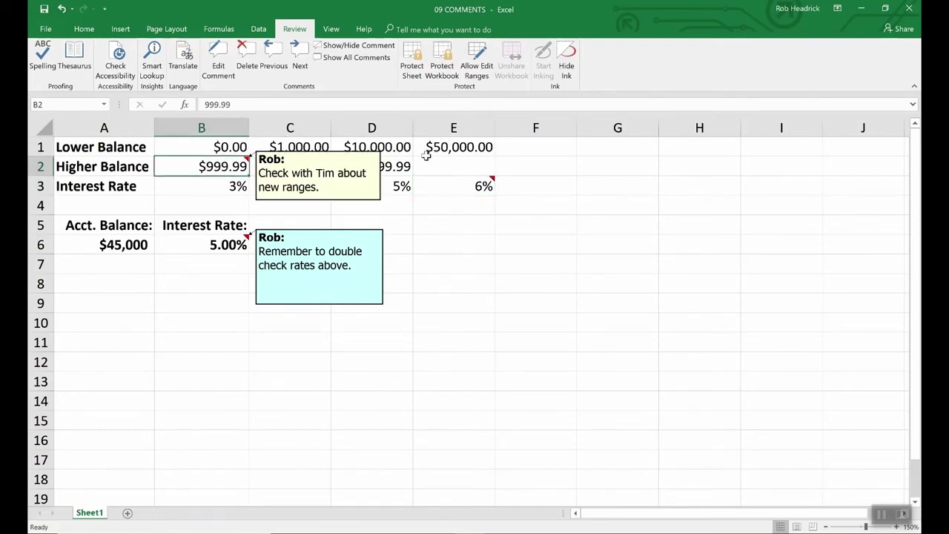
pyautogui.click(366, 58)
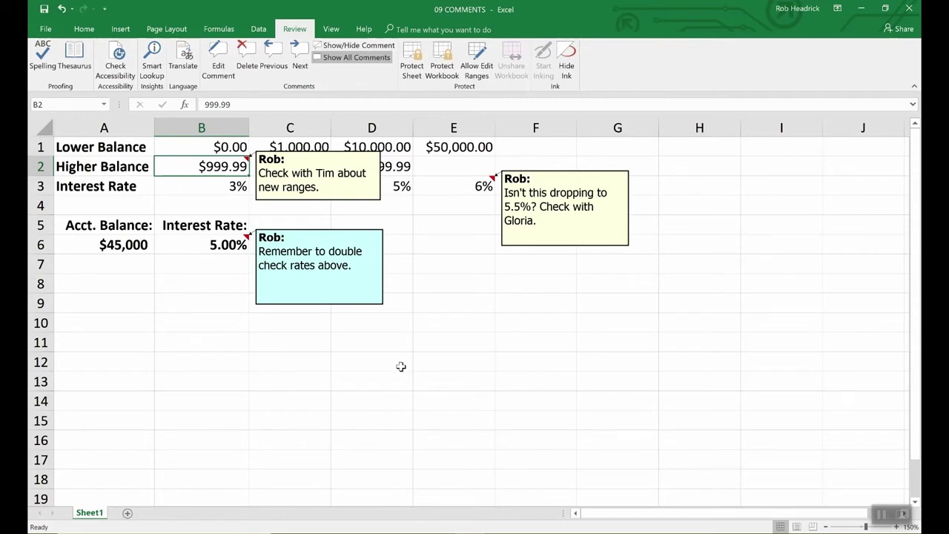
pyautogui.click(220, 247)
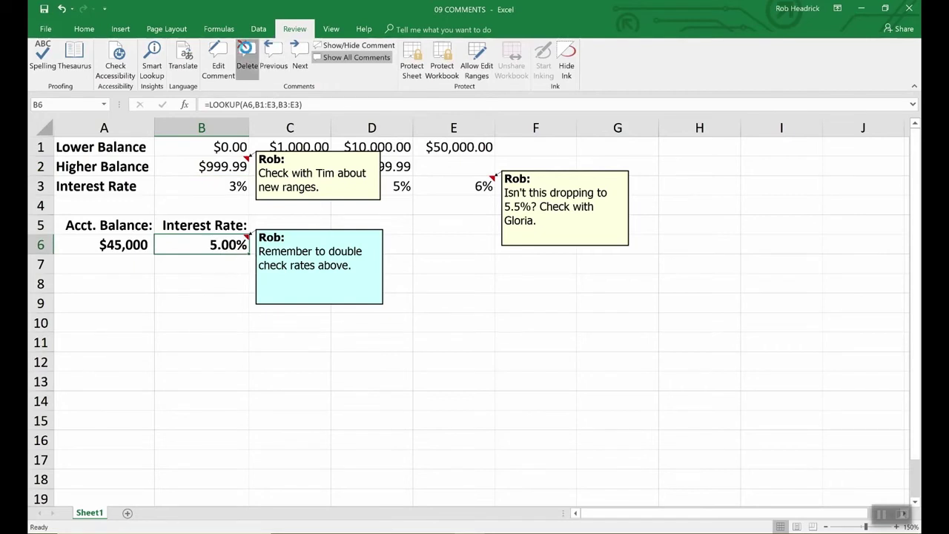
# Step: Delete the comments on B6 and B2 and shrink the E3 comment box
pyautogui.click(246, 52)
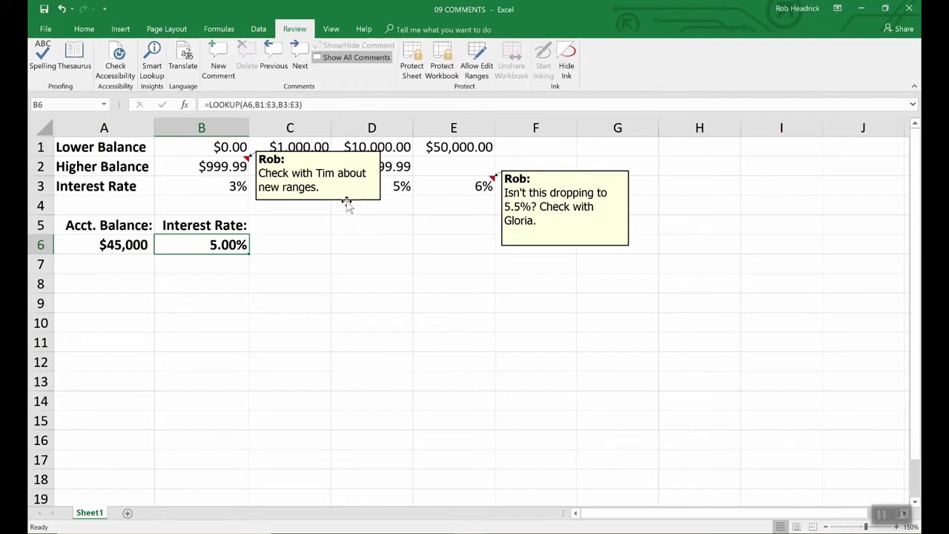
pyautogui.click(347, 202)
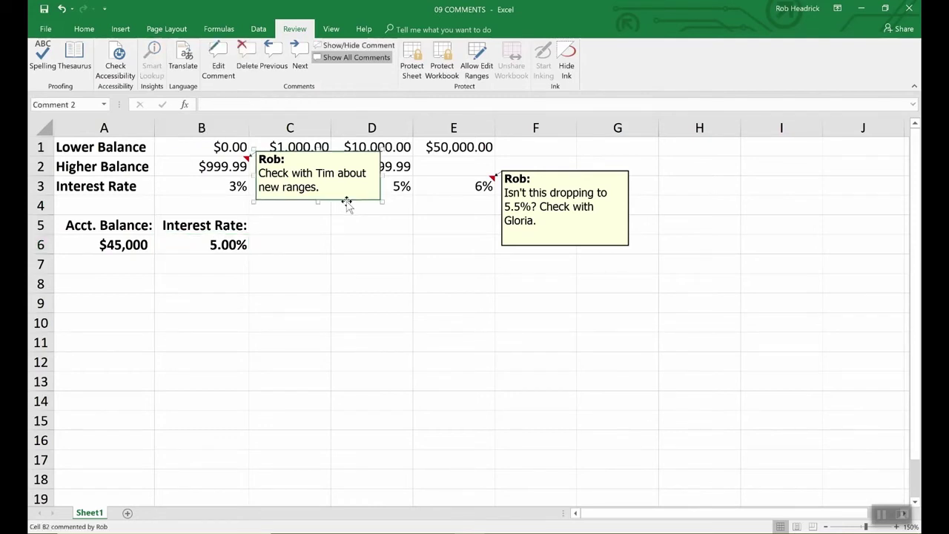
pyautogui.press('Delete')
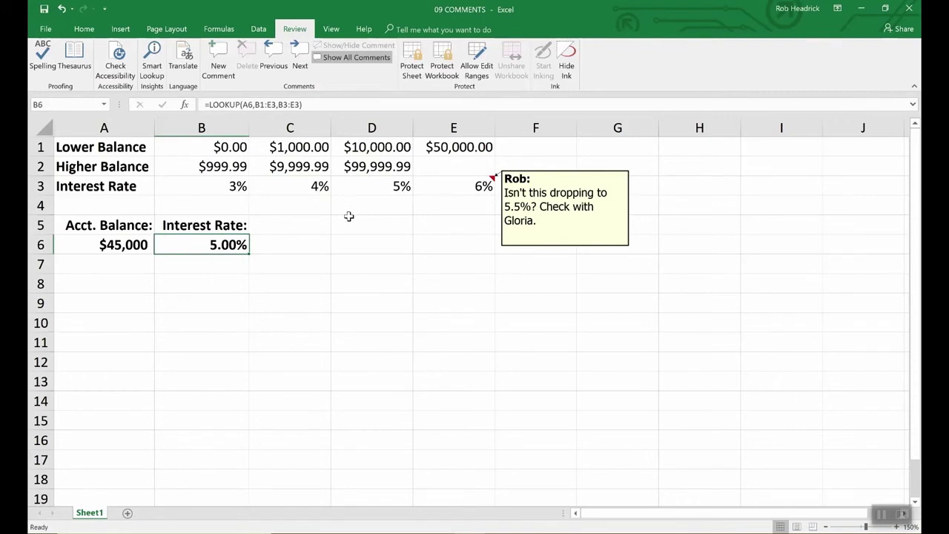
pyautogui.click(554, 247)
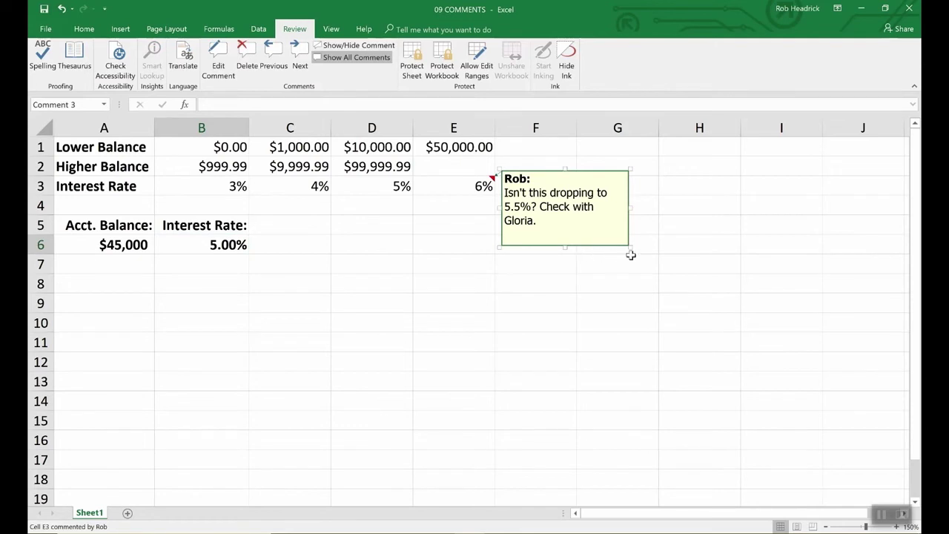
pyautogui.moveTo(630, 247); pyautogui.dragTo(731, 371)
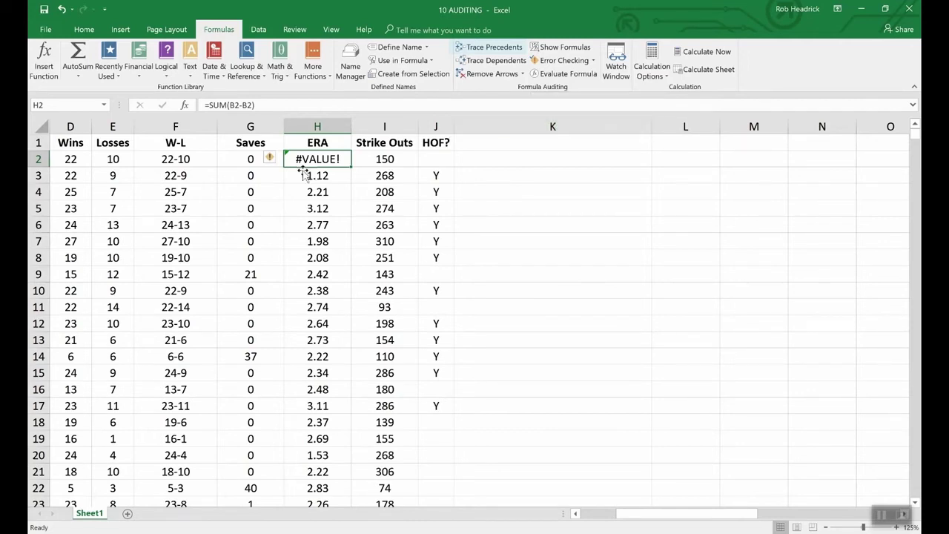
# Step: Trace precedents of F2's W-L formula, drawing arrows from D2 and E2
pyautogui.click(189, 160)
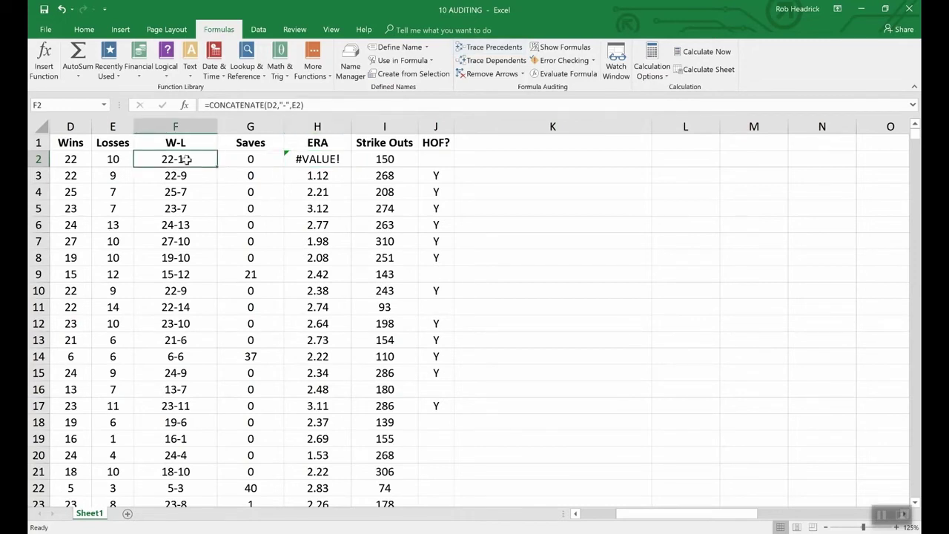
pyautogui.click(484, 48)
pyautogui.moveTo(668, 513); pyautogui.dragTo(634, 514)
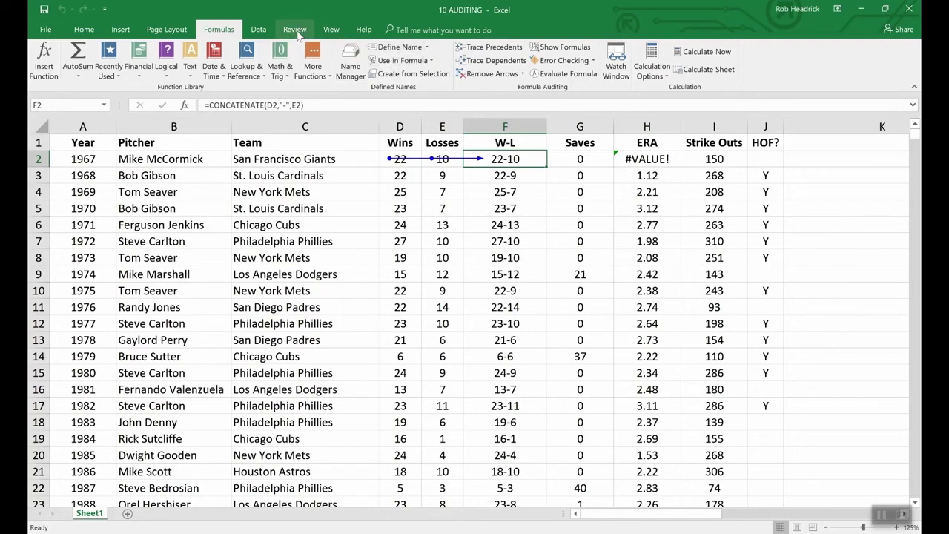
pyautogui.click(331, 31)
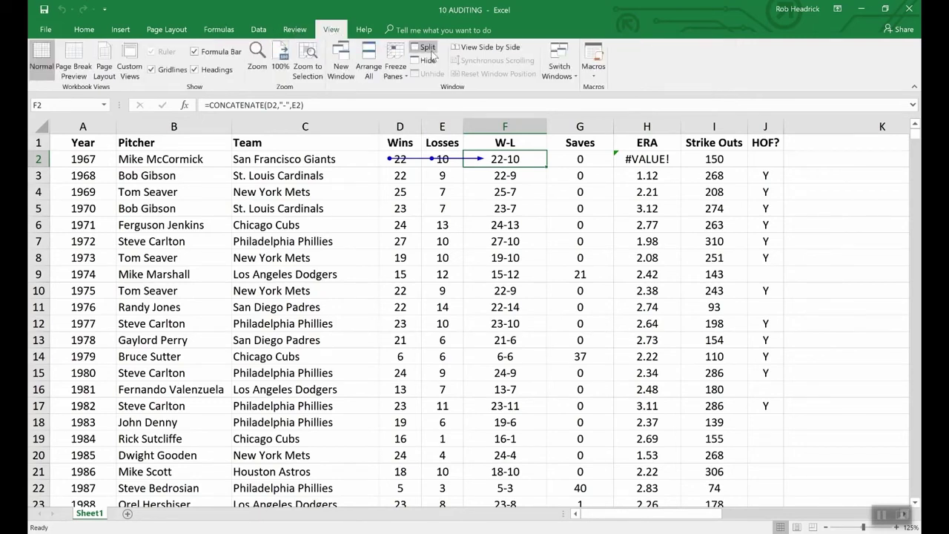
pyautogui.click(565, 68)
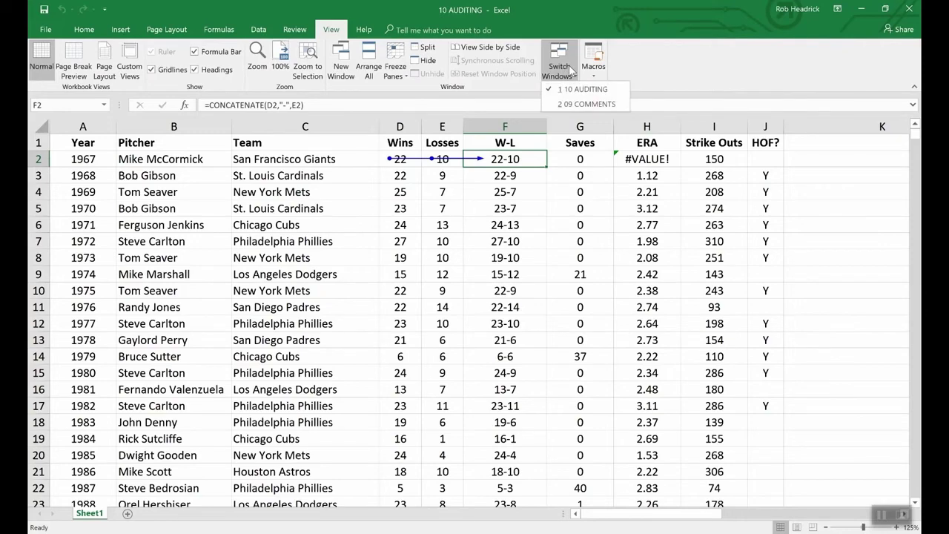
# Step: In 09 COMMENTS, trace B6's lookup precedents to A6 and B1:E3, then remove the arrows
pyautogui.click(585, 104)
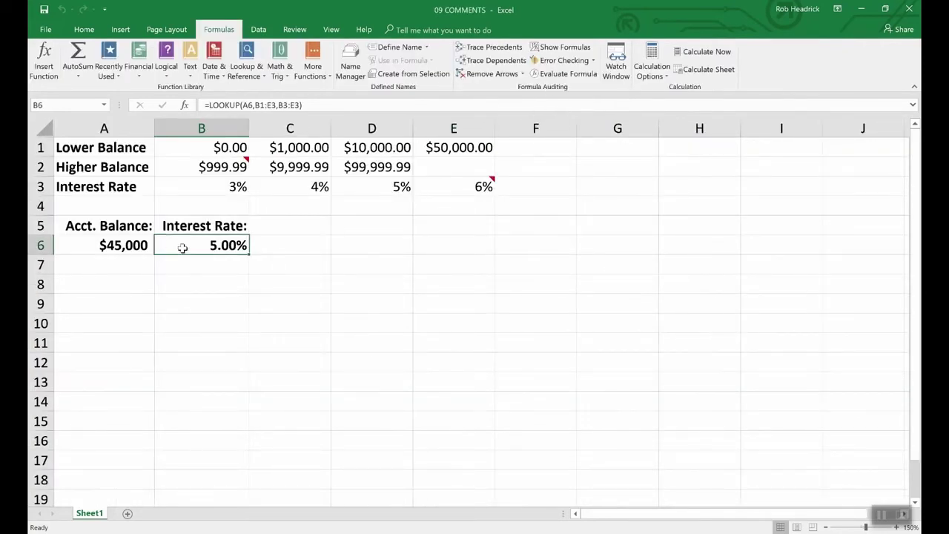
pyautogui.click(492, 47)
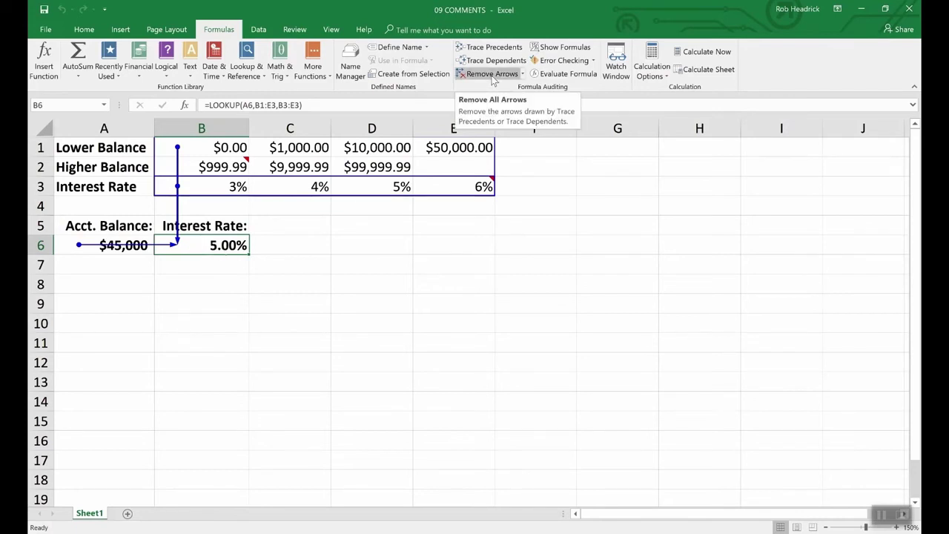
pyautogui.click(491, 74)
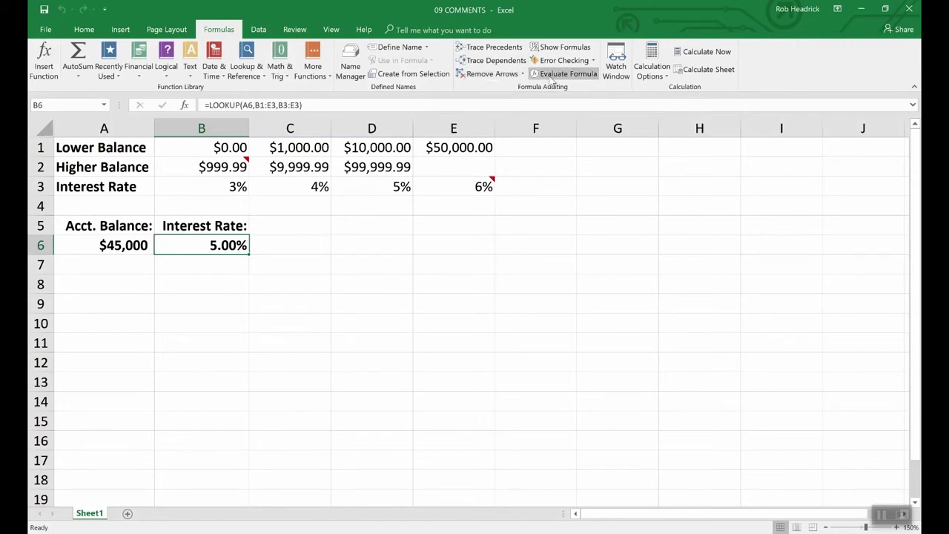
# Step: Switch back to the 10 AUDITING workbook's formula auditing tools
pyautogui.click(331, 29)
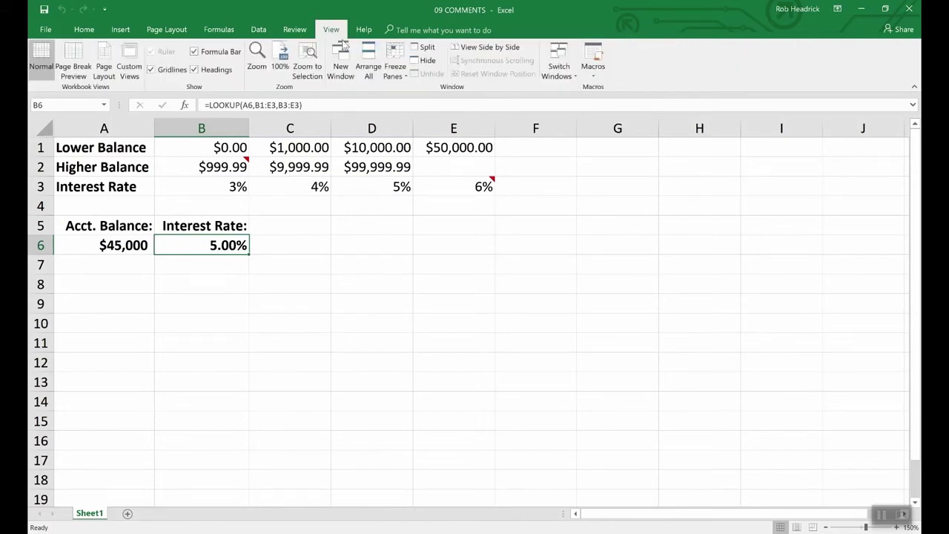
pyautogui.click(560, 71)
pyautogui.click(571, 89)
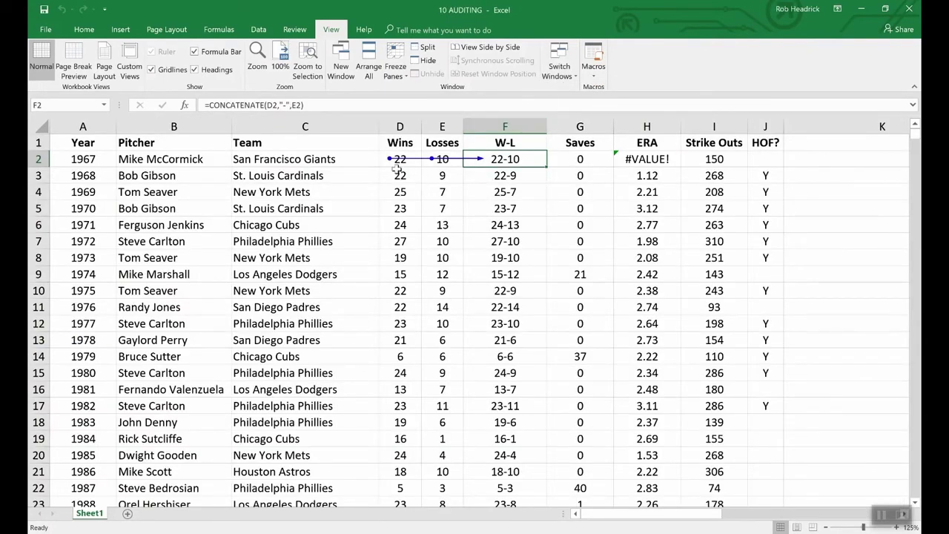
pyautogui.click(218, 29)
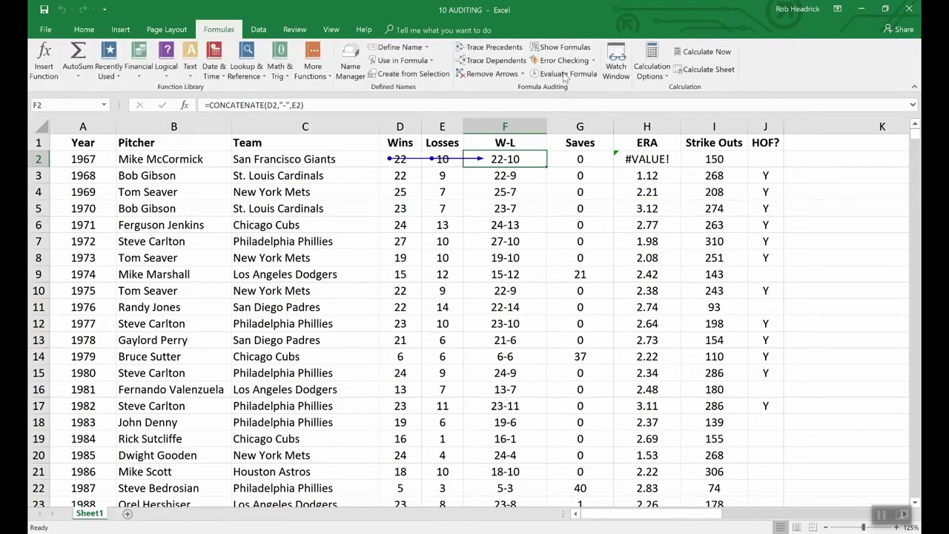
# Step: Remove row 2's arrows and toggle Show Formulas on to reveal H2's =SUM(B2-B2), then off
pyautogui.click(494, 77)
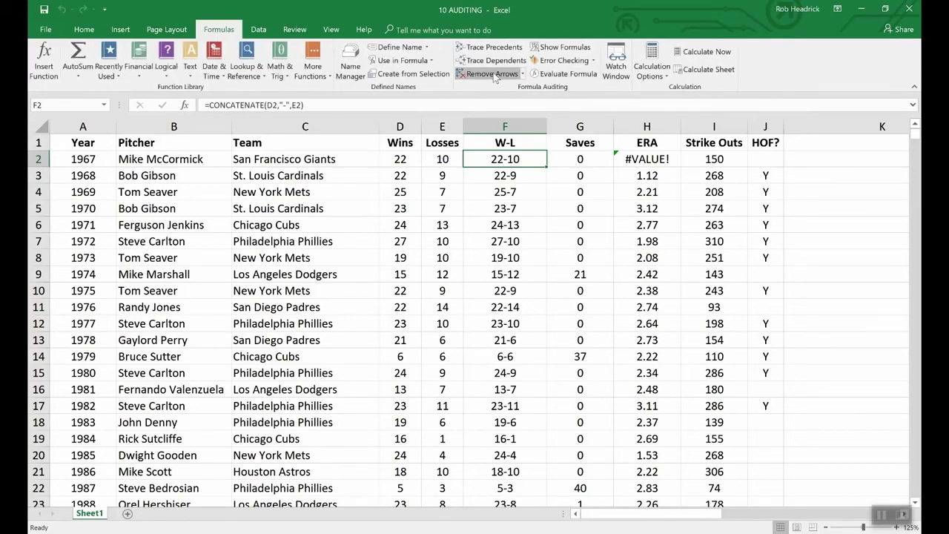
pyautogui.click(553, 49)
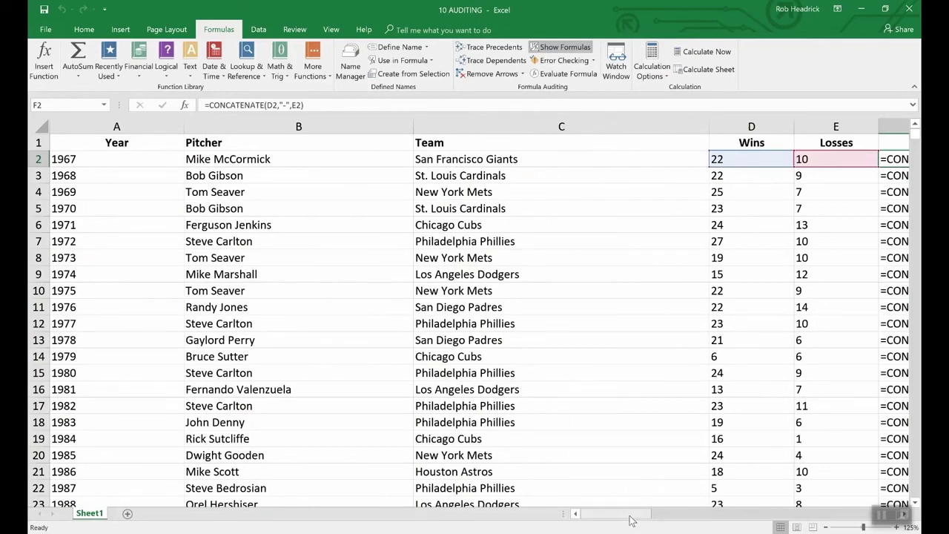
pyautogui.moveTo(638, 517); pyautogui.dragTo(675, 515)
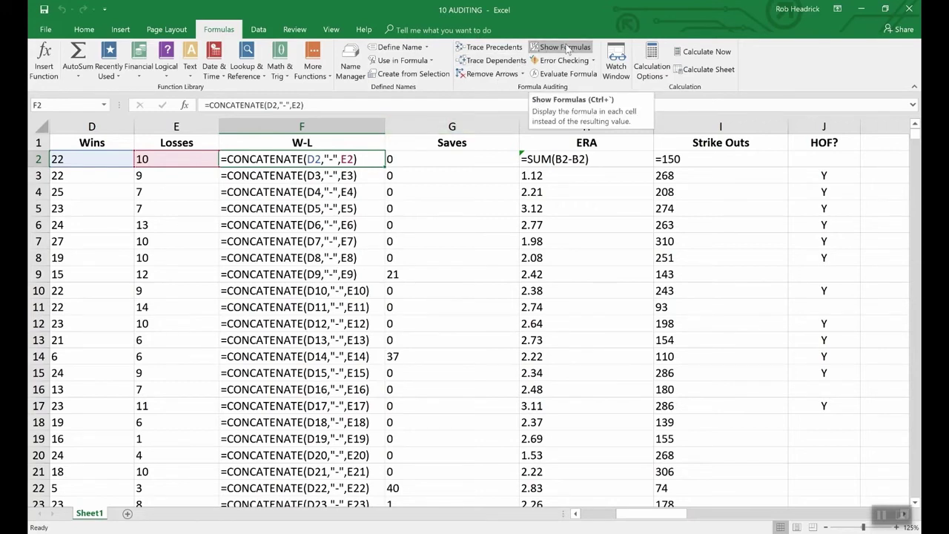
pyautogui.click(568, 49)
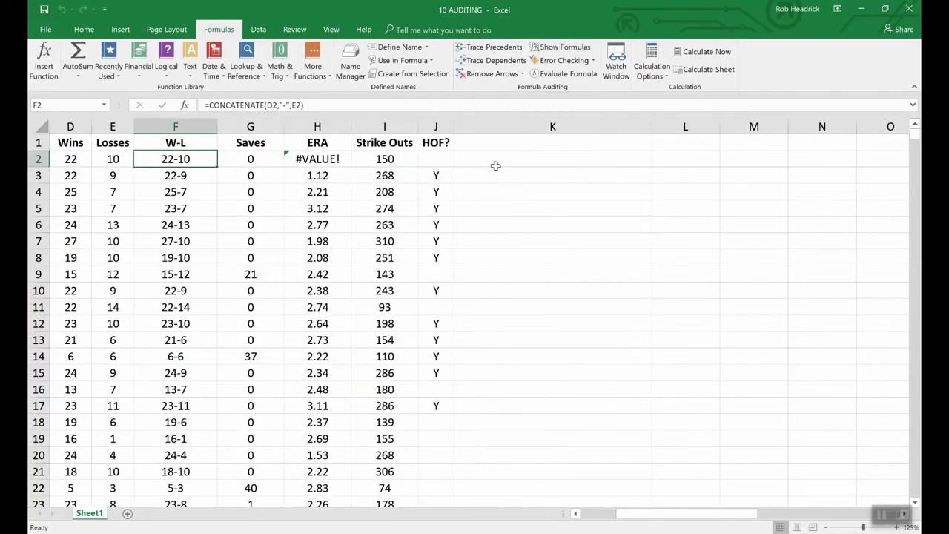
pyautogui.click(576, 514)
pyautogui.click(577, 514)
pyautogui.click(576, 514)
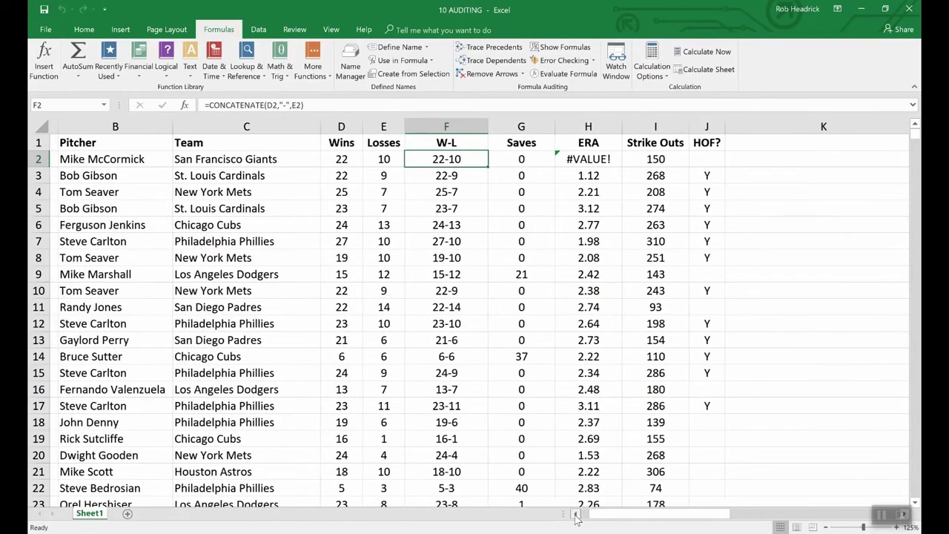
pyautogui.click(576, 514)
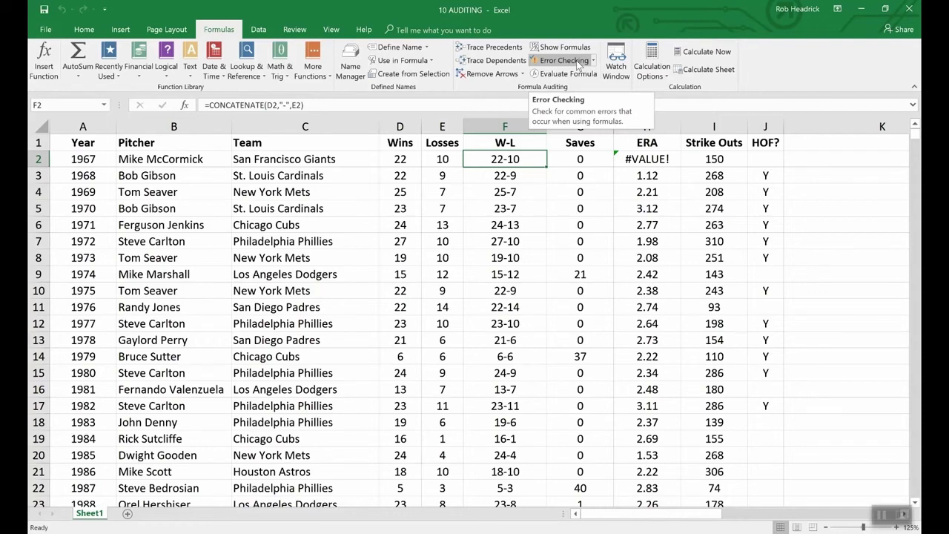
pyautogui.click(563, 60)
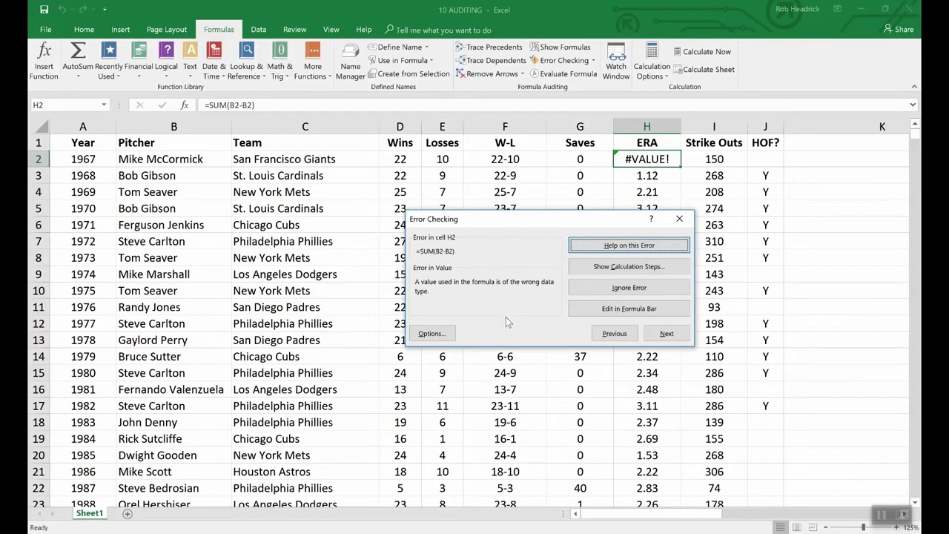
pyautogui.click(816, 310)
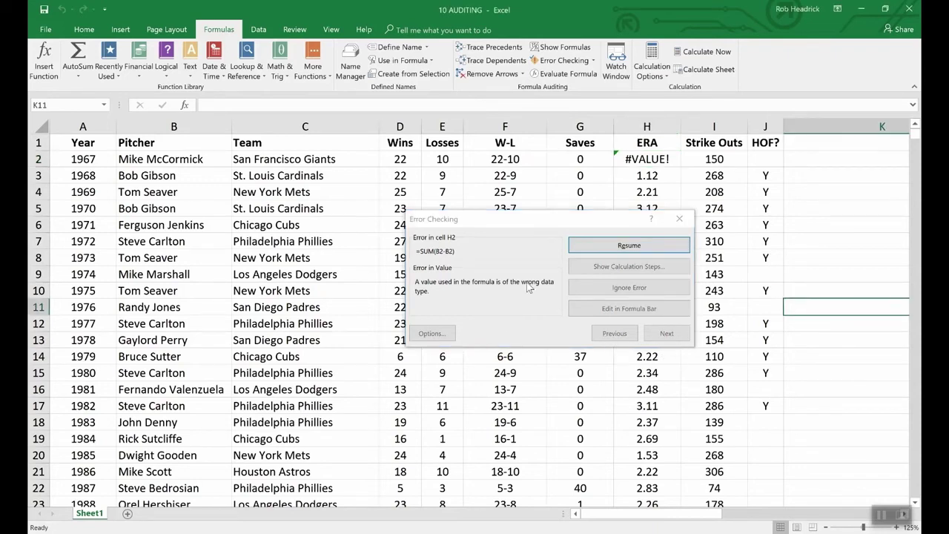
pyautogui.click(678, 217)
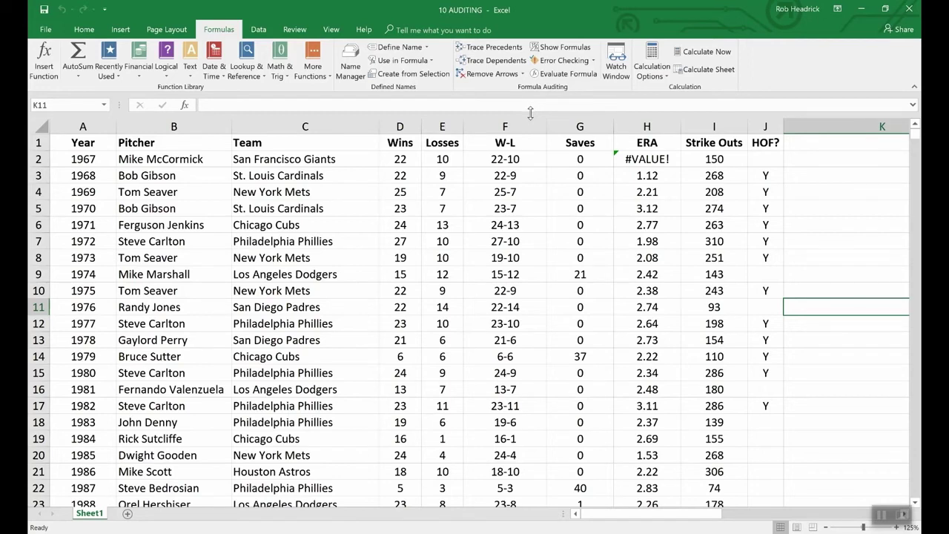
pyautogui.click(487, 159)
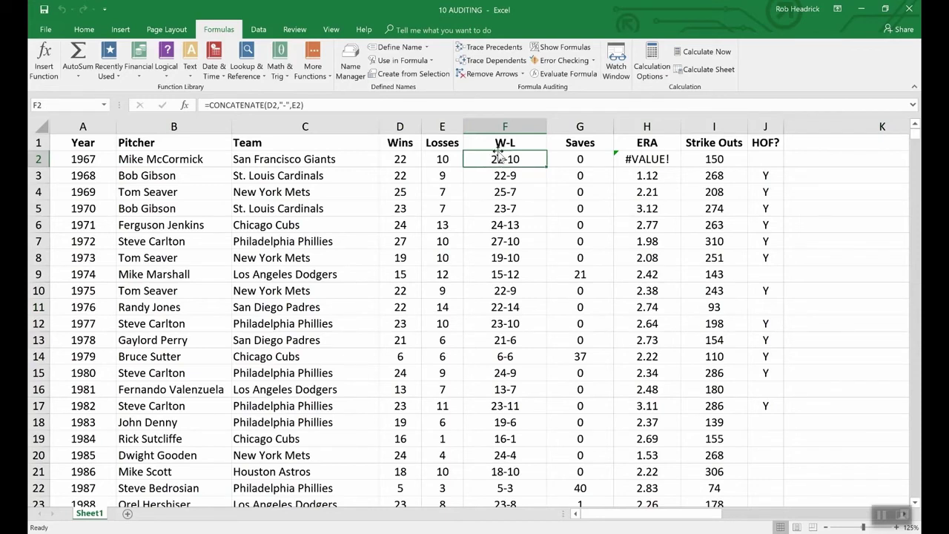
# Step: Evaluate F2's formula step by step: D2 to 22, E2 to 10, result 22-10
pyautogui.click(567, 74)
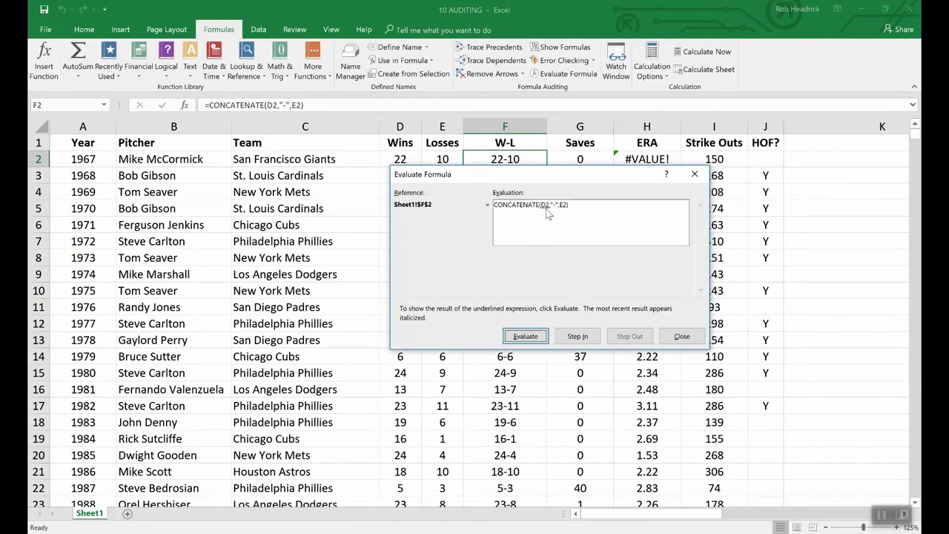
pyautogui.click(533, 336)
pyautogui.moveTo(442, 173); pyautogui.dragTo(443, 183)
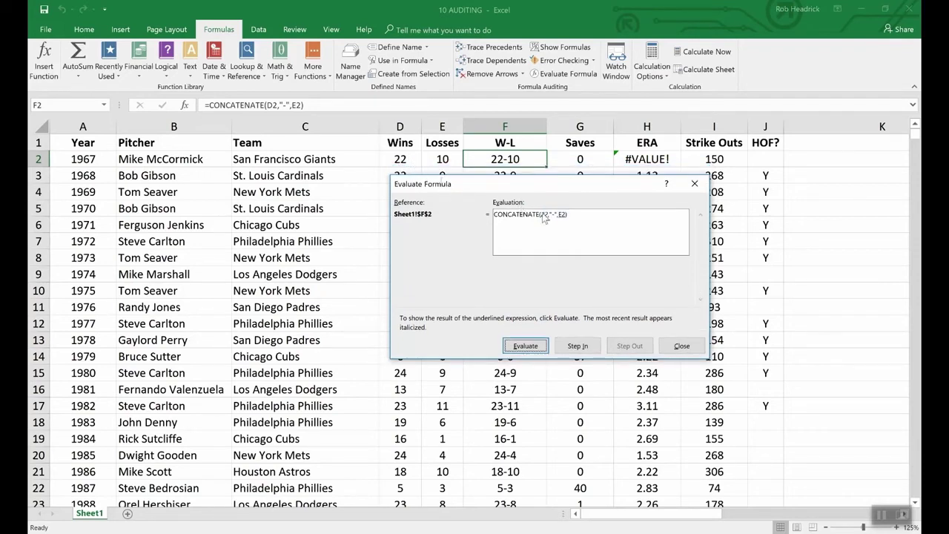
pyautogui.click(527, 346)
pyautogui.click(536, 349)
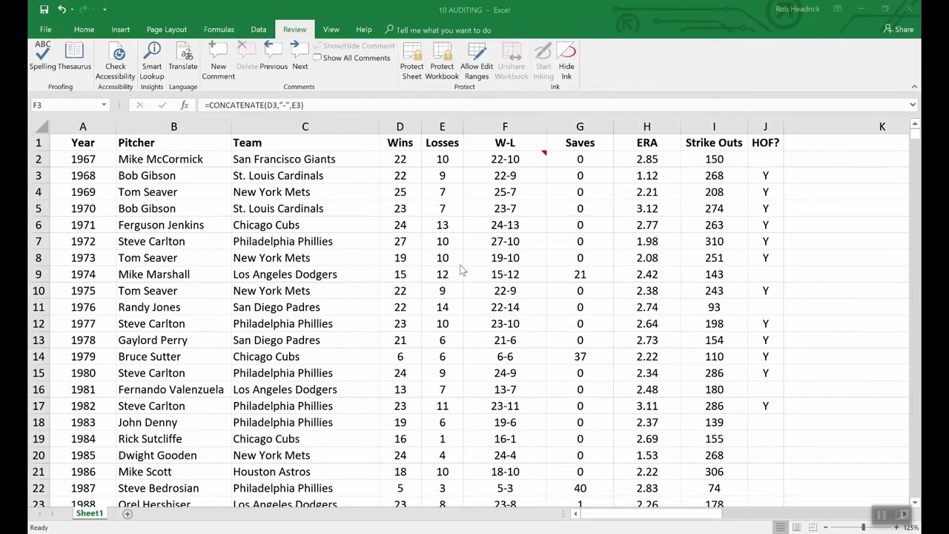
pyautogui.click(46, 30)
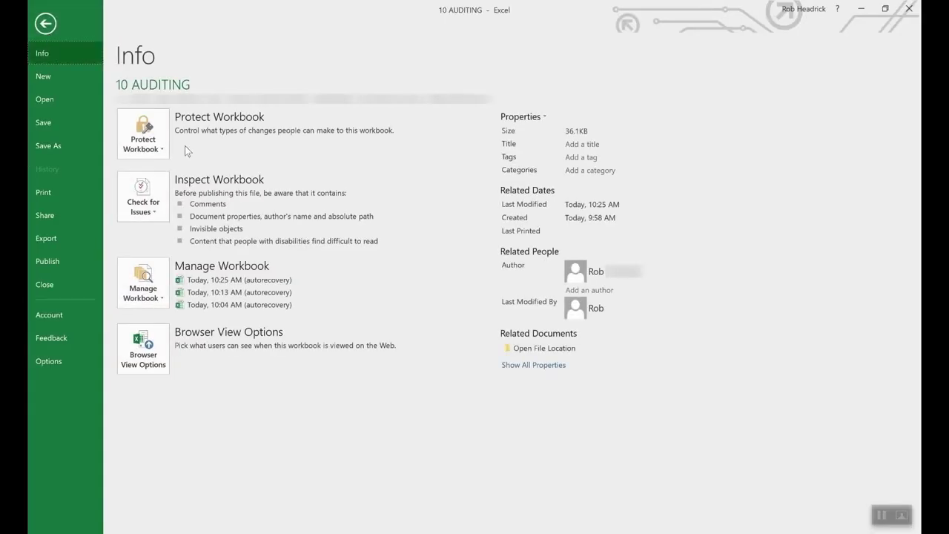
# Step: Encrypt the 10 AUDITING workbook with an open password, entering and confirming it
pyautogui.click(158, 132)
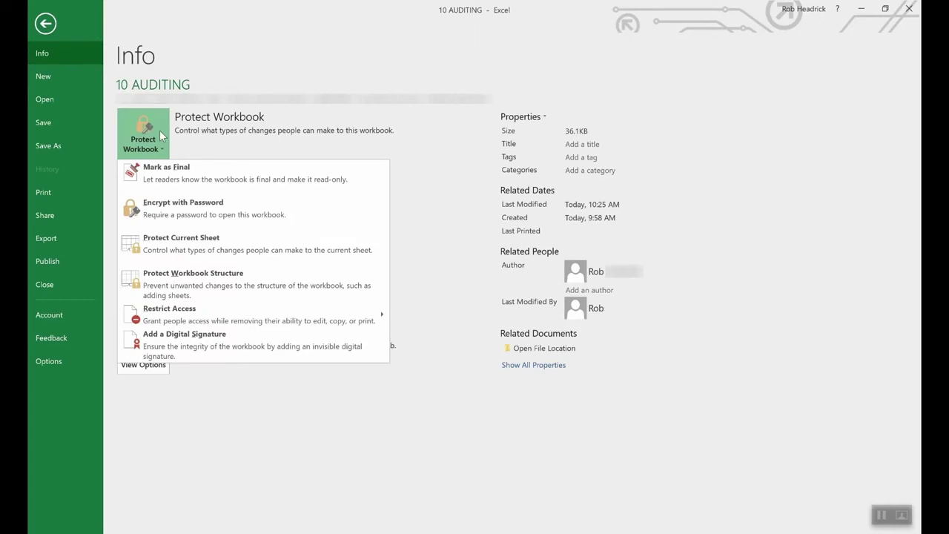
pyautogui.click(205, 214)
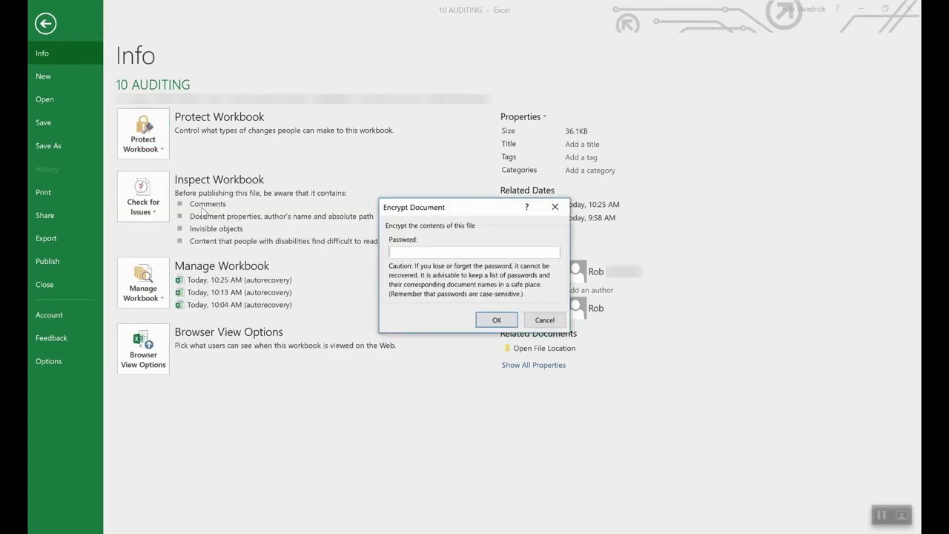
pyautogui.write('1234')
pyautogui.click(493, 320)
pyautogui.write('****')
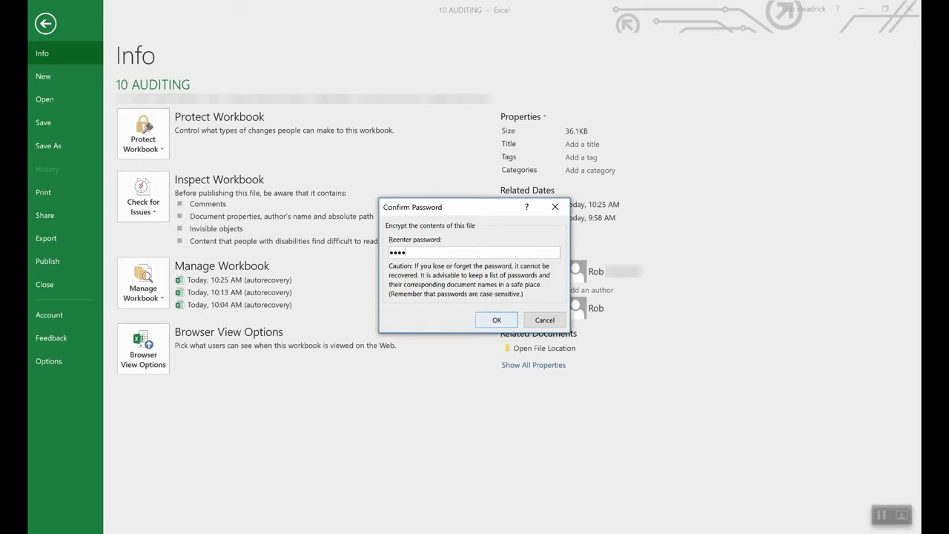
pyautogui.click(495, 320)
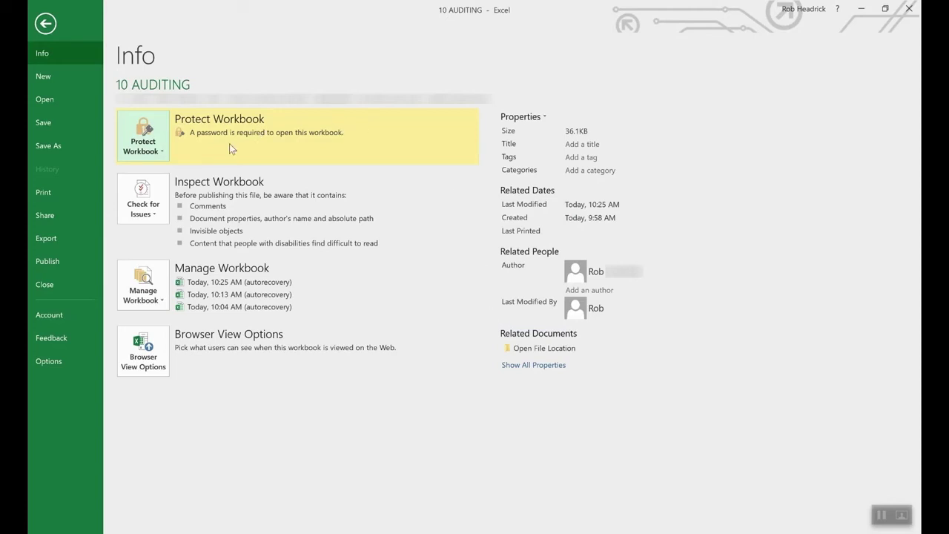
pyautogui.click(154, 153)
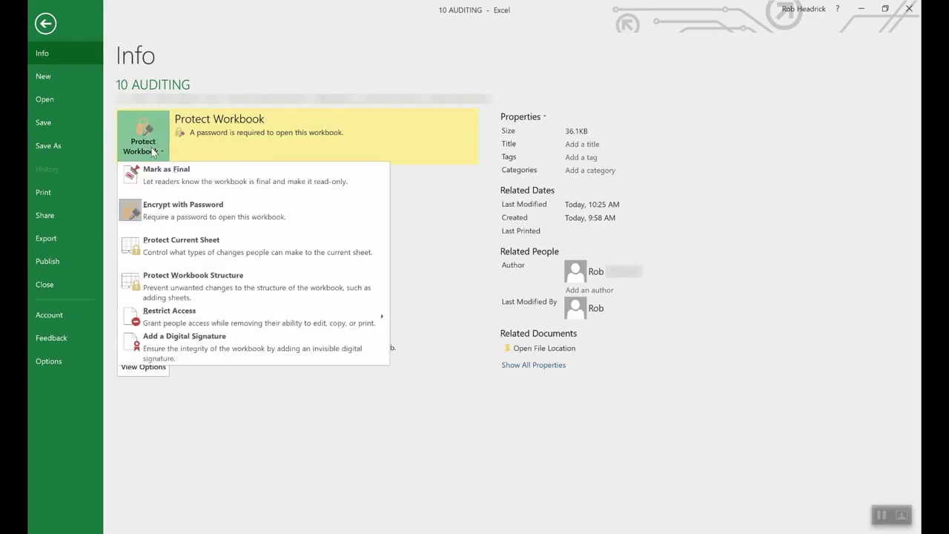
# Step: Delete the workbook's open password under Encrypt with Password so the file opens without one
pyautogui.click(179, 214)
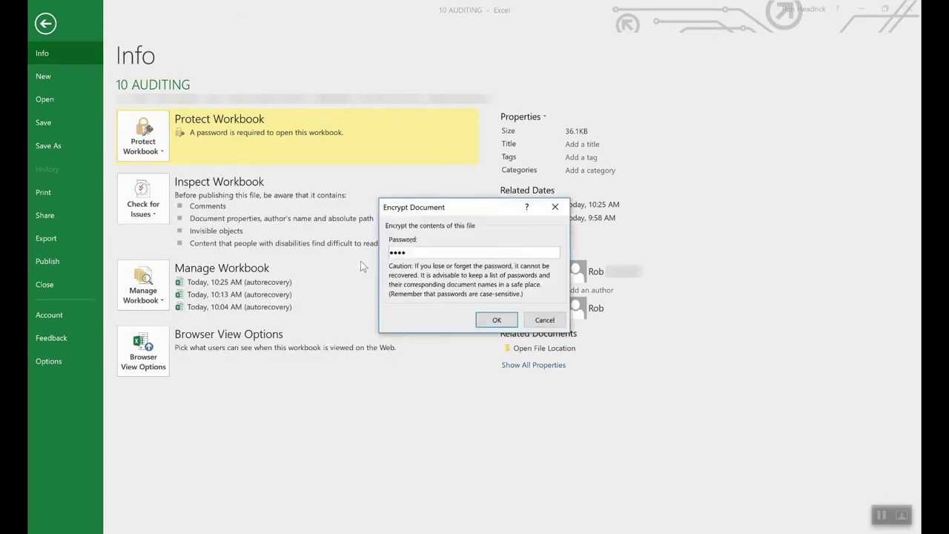
pyautogui.doubleClick(476, 252)
pyautogui.press('BackSpace')
pyautogui.click(496, 320)
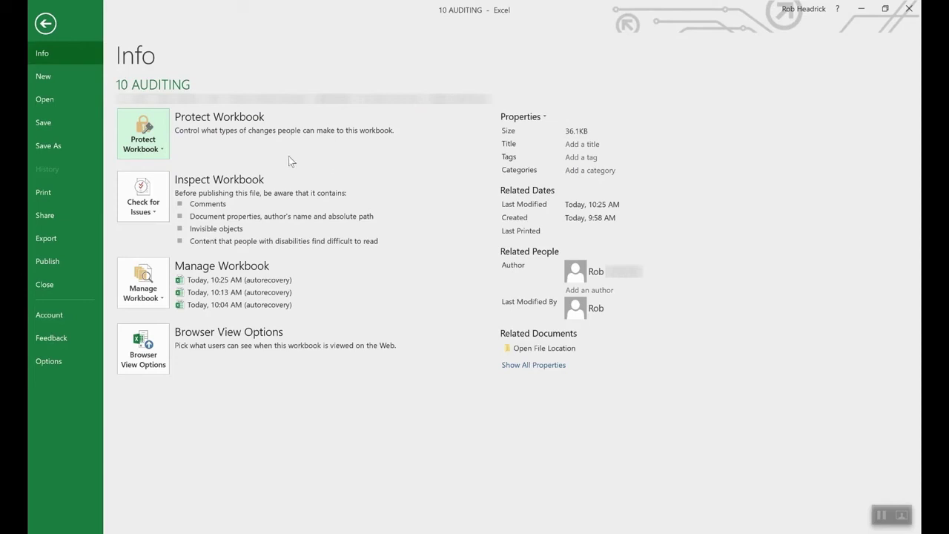
# Step: Start Protect Current Sheet, then cancel the Protect Sheet dialog so the sheet stays unprotected
pyautogui.click(150, 135)
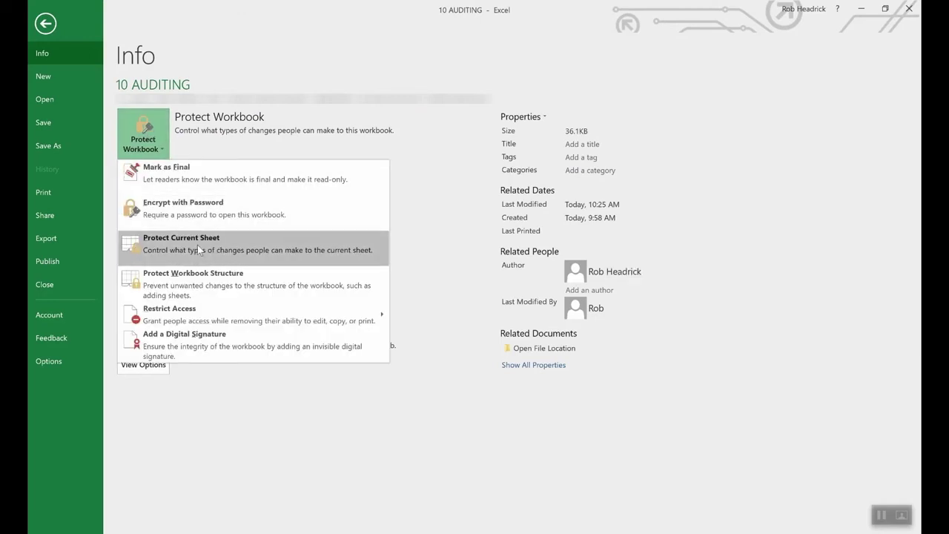
pyautogui.click(197, 244)
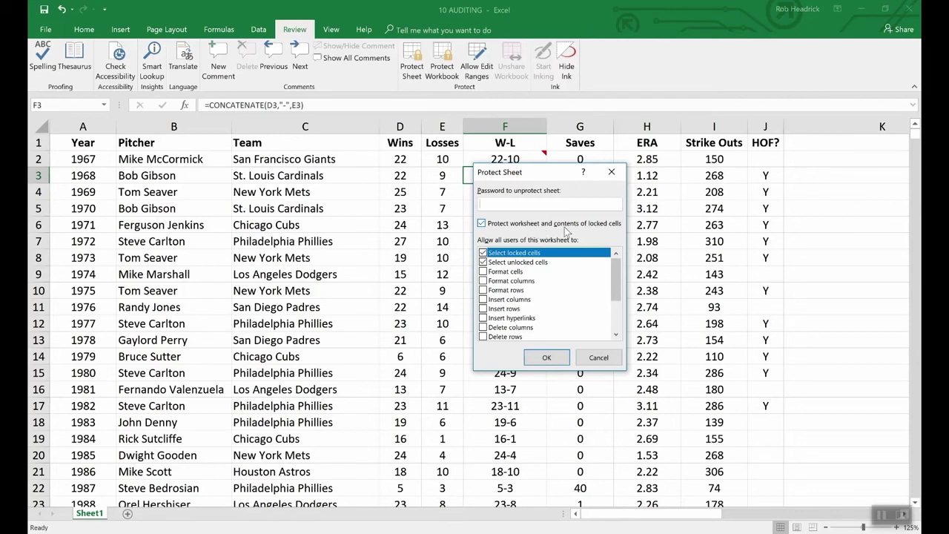
pyautogui.click(605, 356)
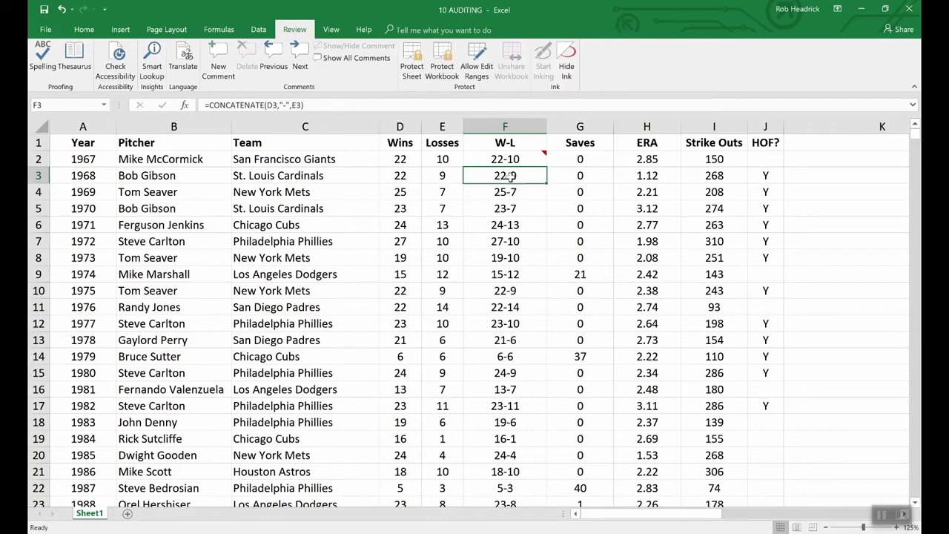
# Step: Check Hidden on the Protection tab of Format Cells for cell F3
pyautogui.rightClick(511, 176)
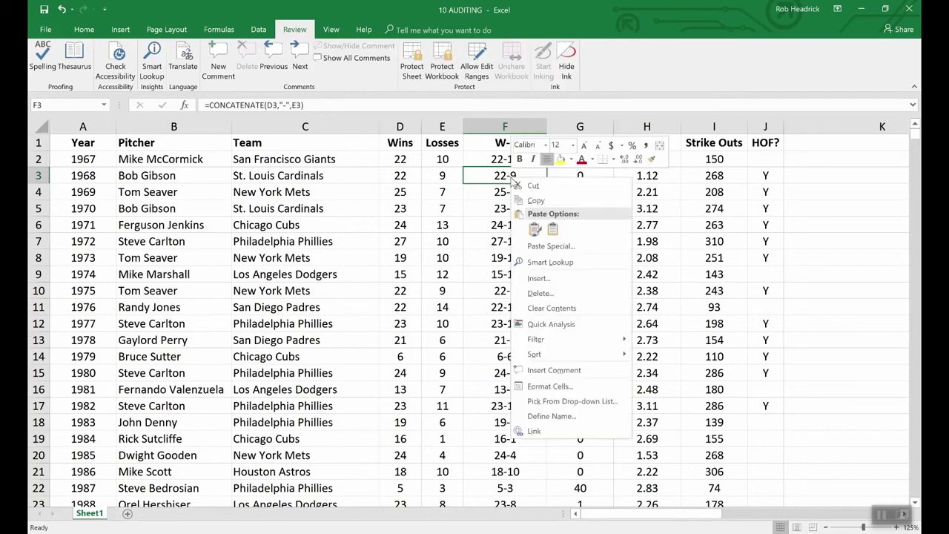
pyautogui.click(556, 387)
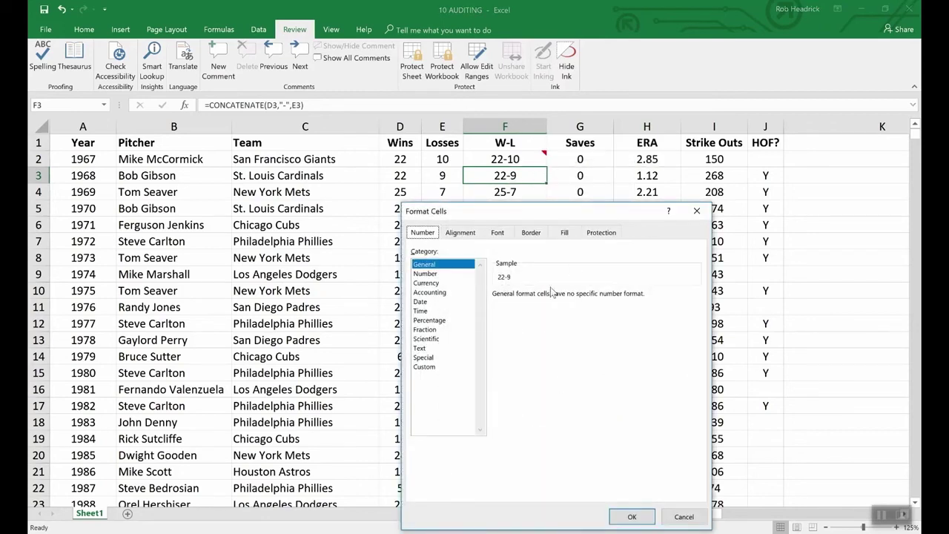
pyautogui.click(601, 233)
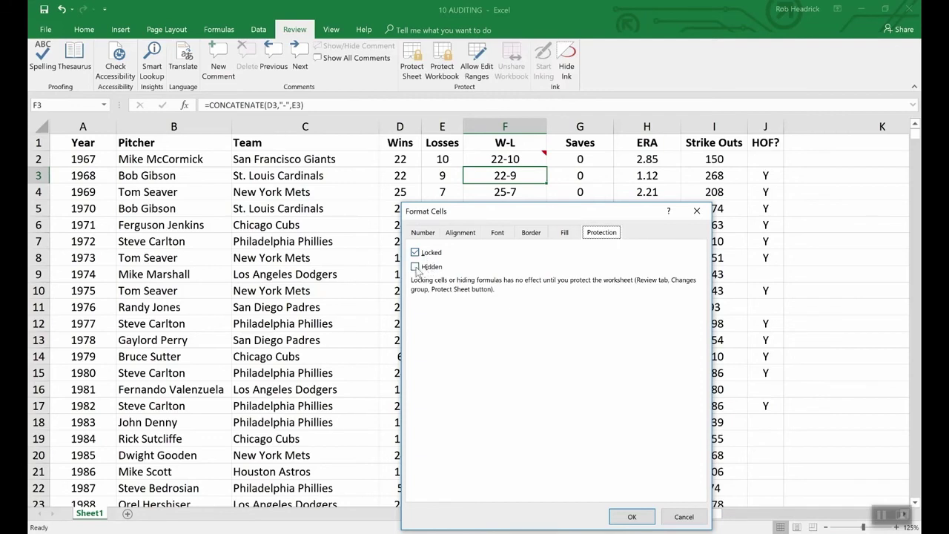
pyautogui.click(416, 267)
pyautogui.click(632, 517)
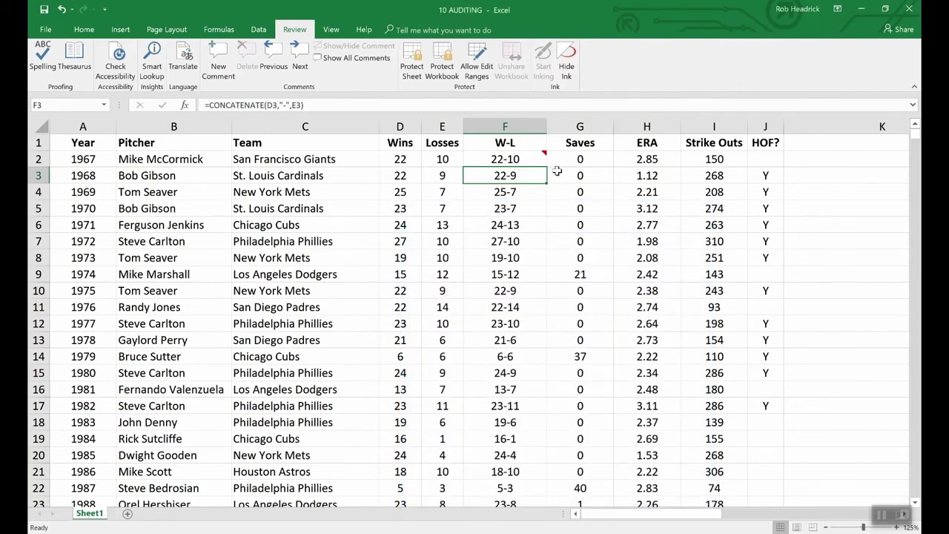
# Step: Protect the pitching sheet via Review > Protect Sheet, entering and confirming a password
pyautogui.click(419, 50)
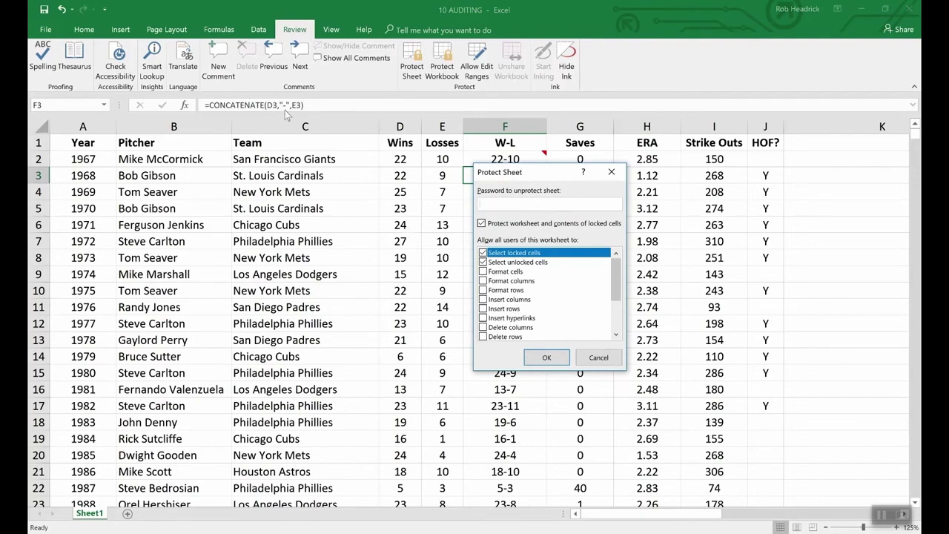
pyautogui.write('1234')
pyautogui.click(547, 357)
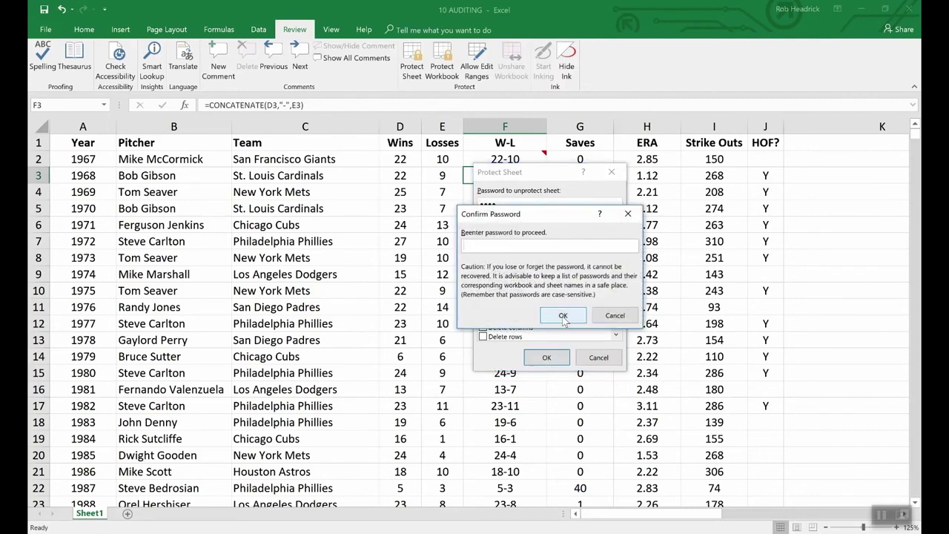
pyautogui.write('1234')
pyautogui.click(563, 316)
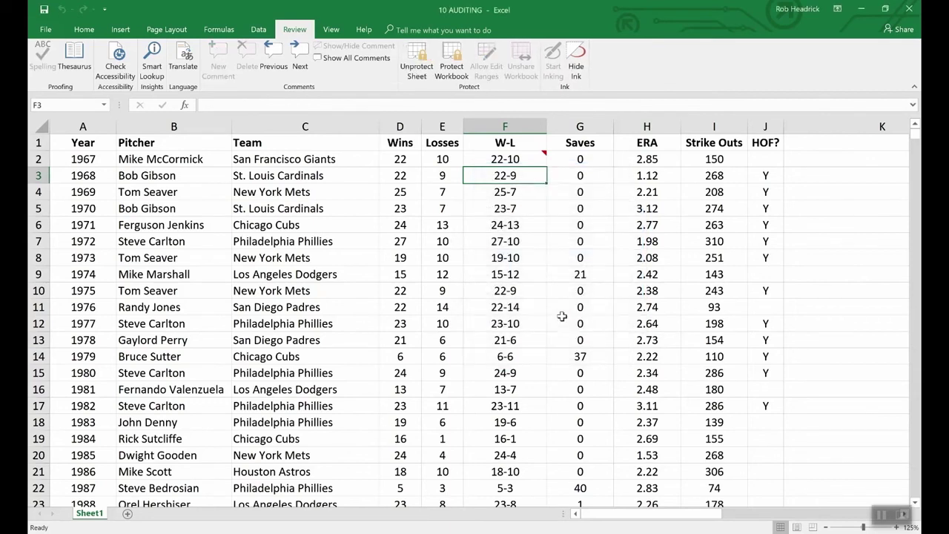
pyautogui.press('Down')
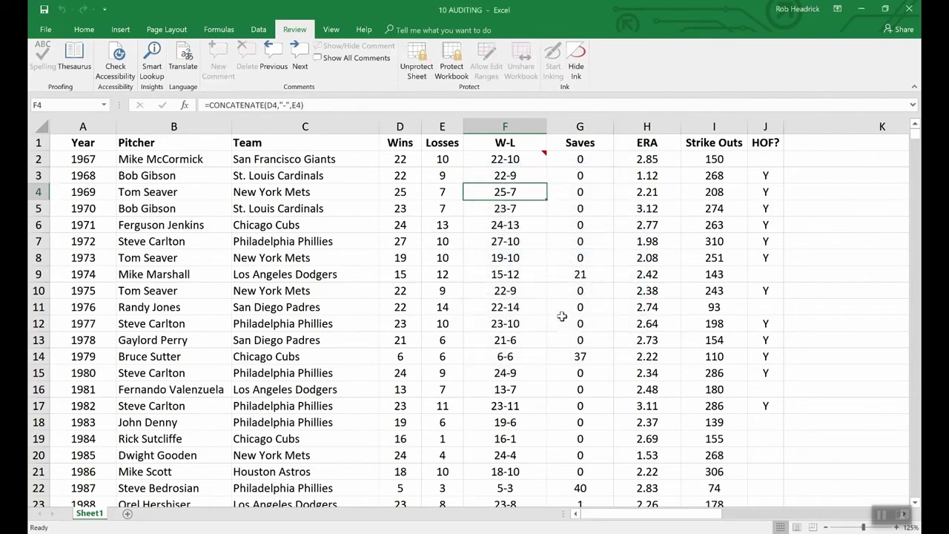
pyautogui.press('Up')
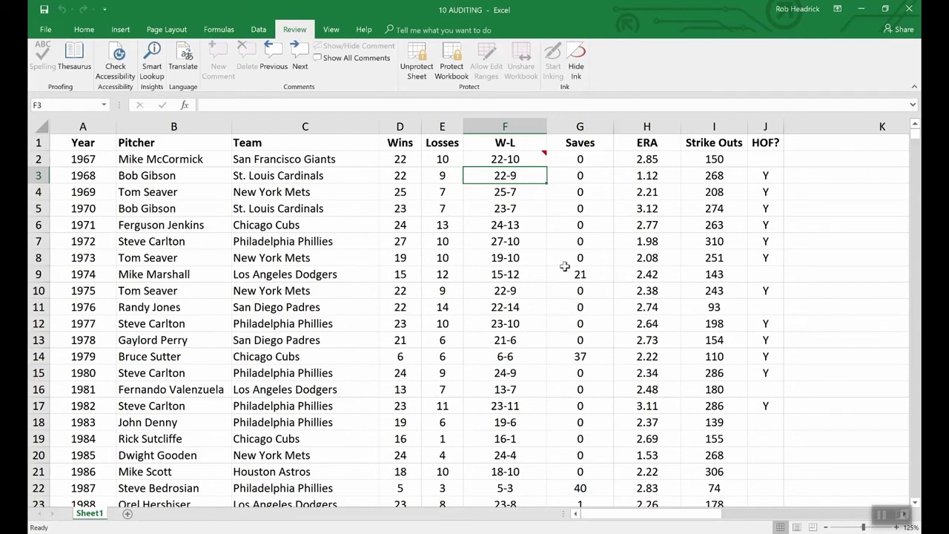
pyautogui.click(529, 160)
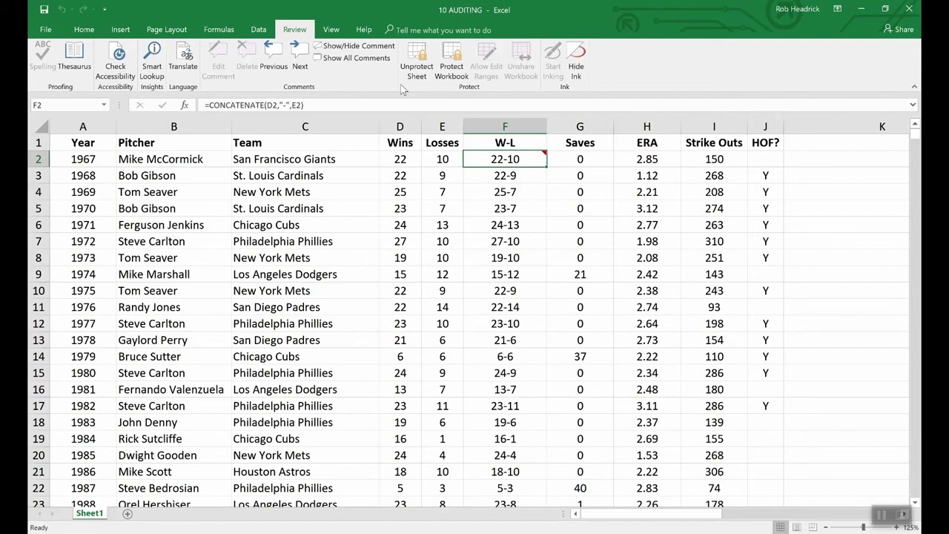
# Step: Show the F2 comment, then unprotect the sheet by entering its password
pyautogui.click(348, 46)
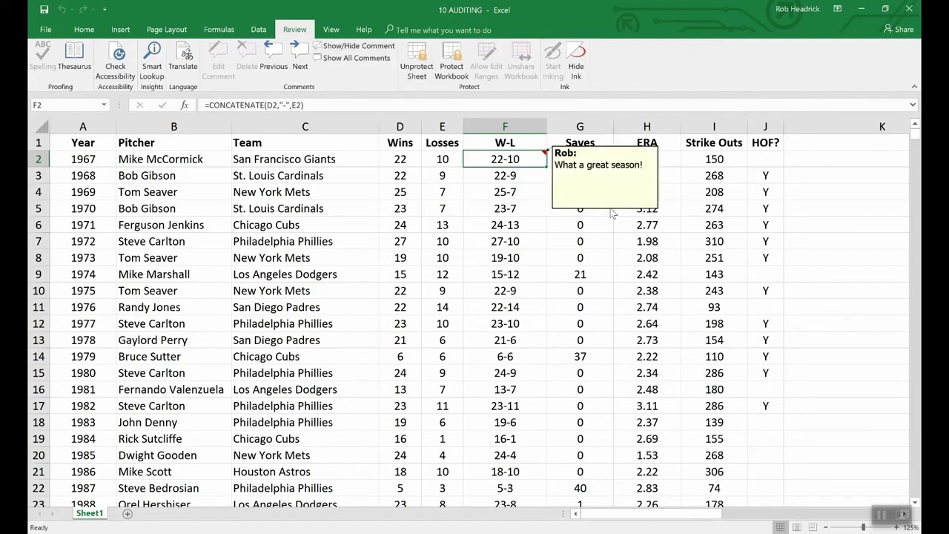
pyautogui.click(419, 60)
pyautogui.write('pass')
pyautogui.press('Return')
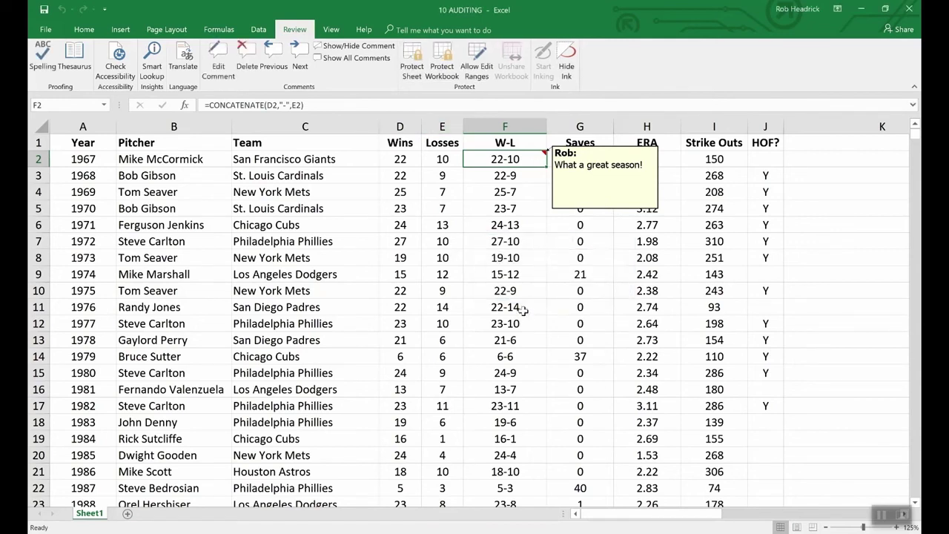
# Step: Open Format Comment for the F2 comment and close it without changes
pyautogui.rightClick(586, 211)
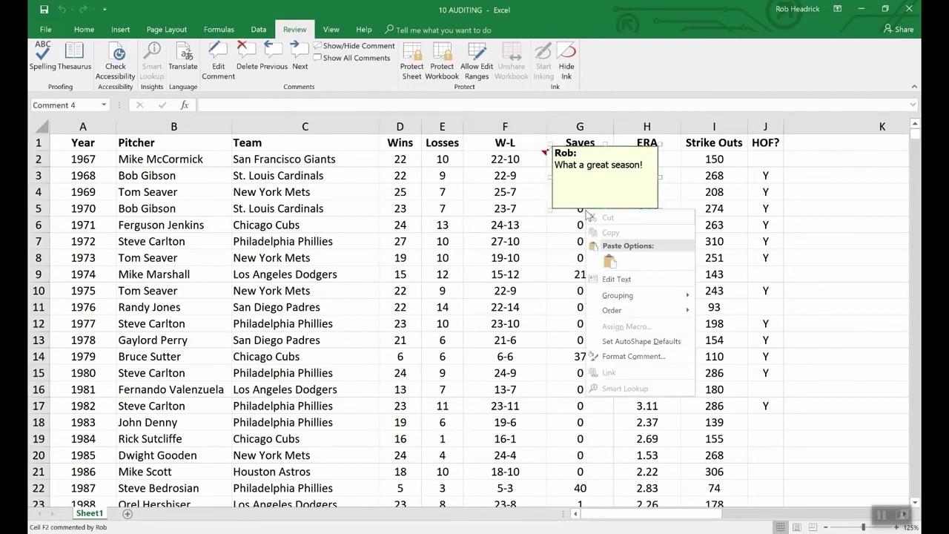
pyautogui.click(642, 356)
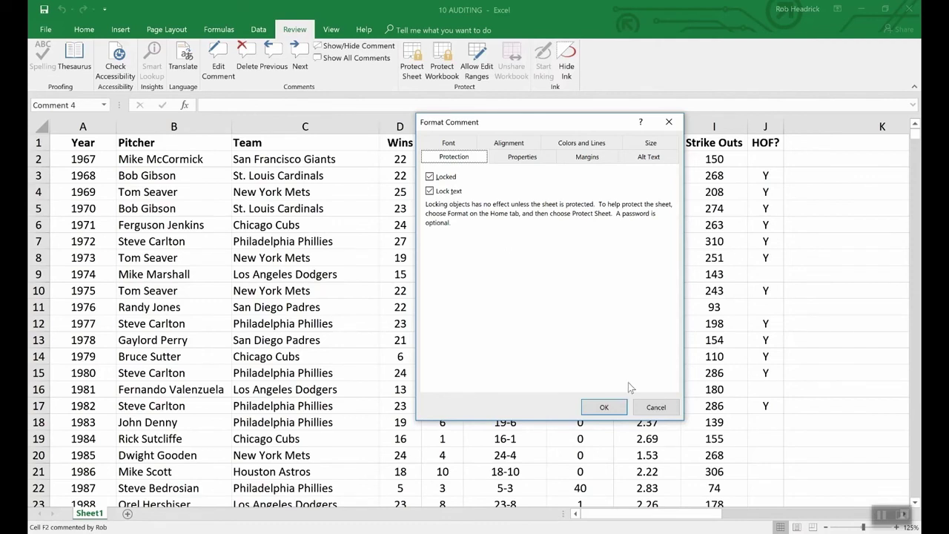
pyautogui.click(645, 406)
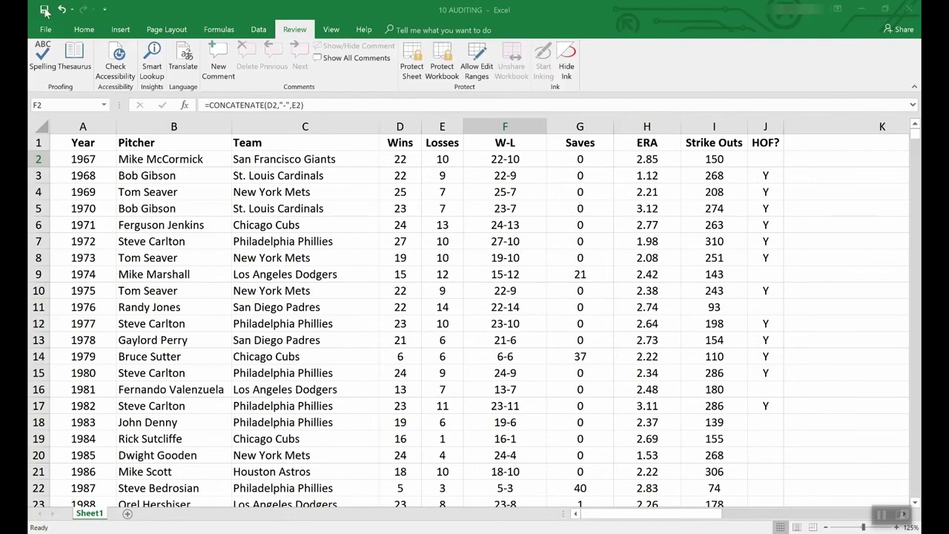
# Step: Go to File > New and scroll the template gallery to the Loan amortization schedule thumbnail
pyautogui.click(45, 29)
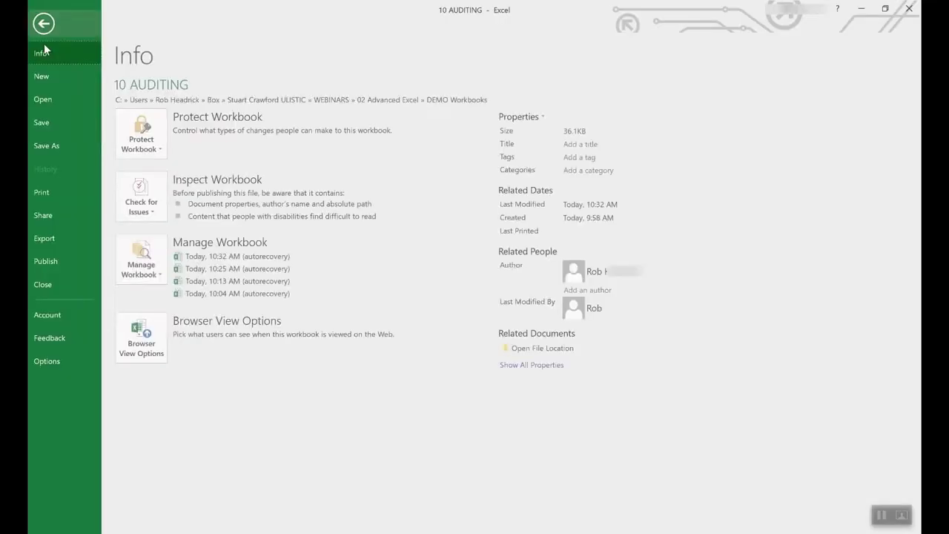
pyautogui.click(42, 77)
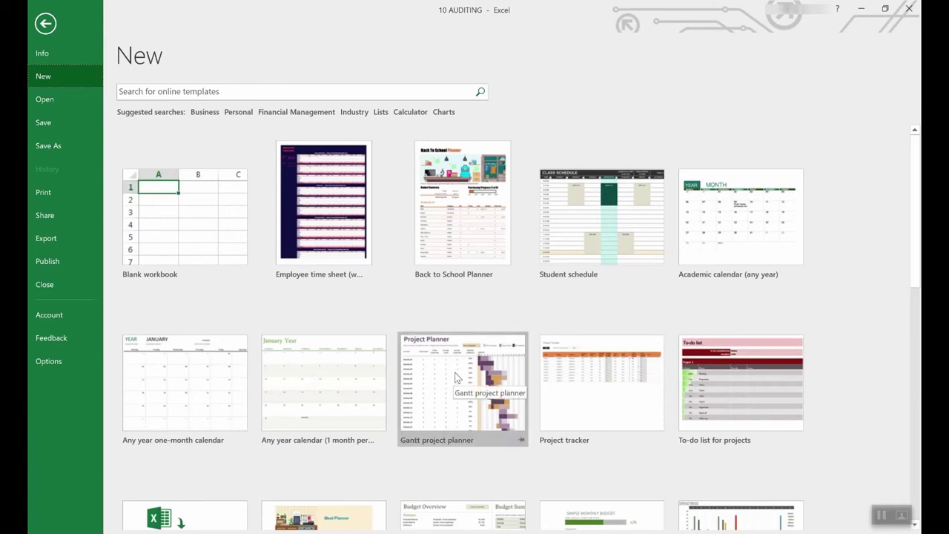
pyautogui.scroll(-3, 431, 445)
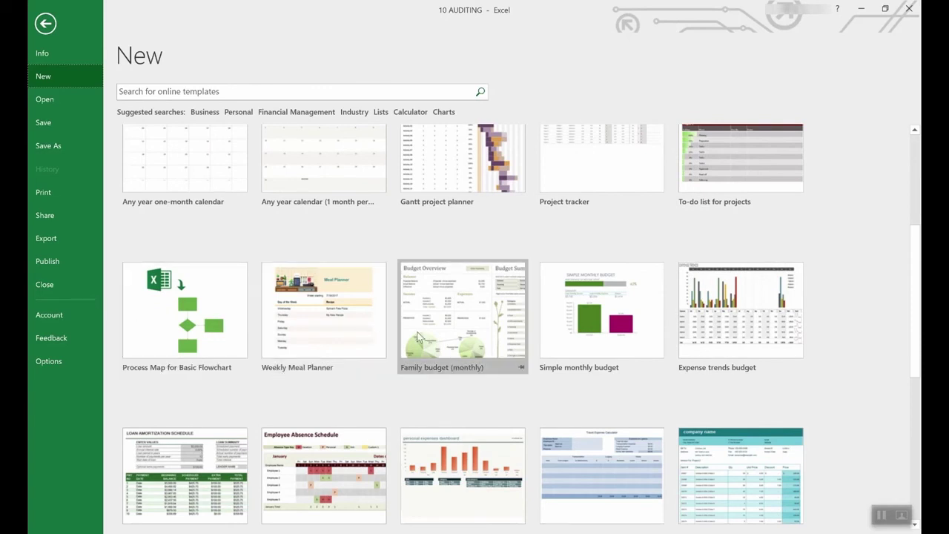
pyautogui.scroll(-2, 418, 336)
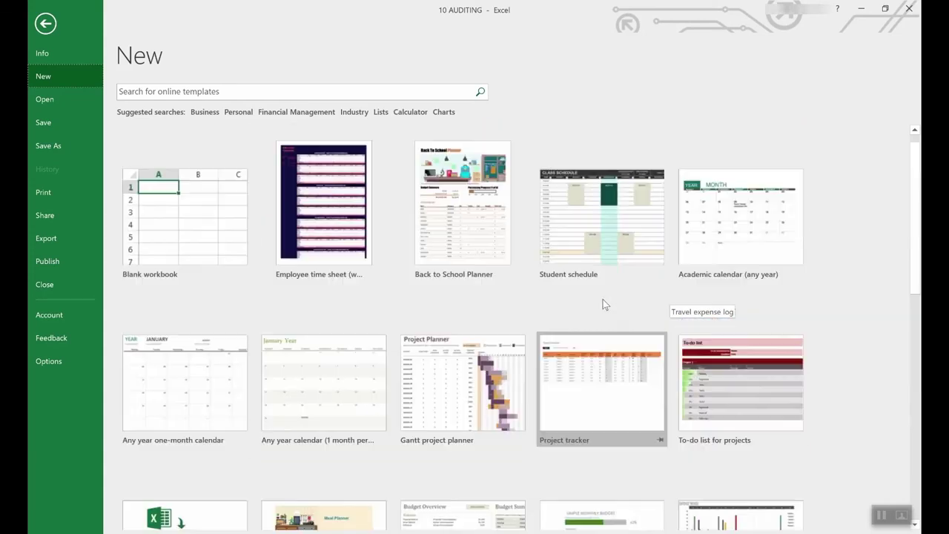
pyautogui.scroll(-2, 601, 335)
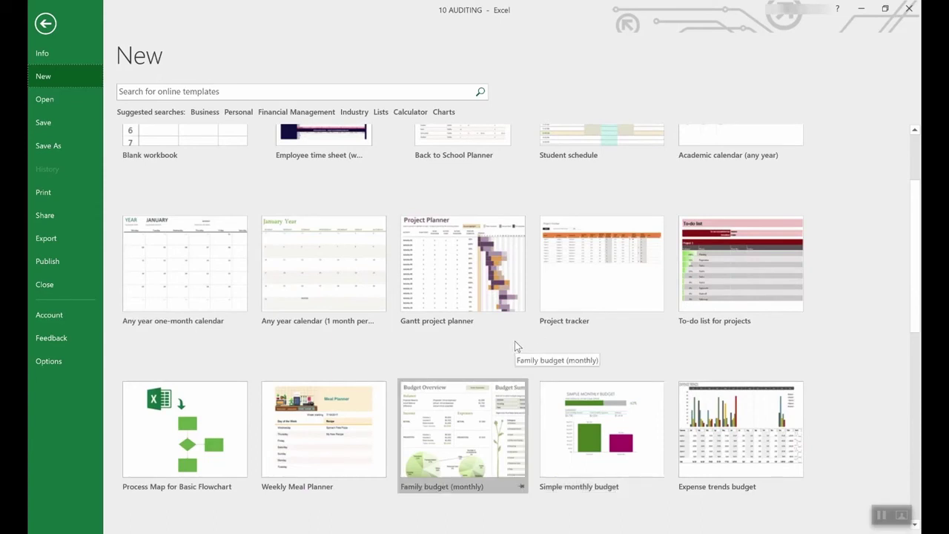
pyautogui.scroll(-6, 515, 341)
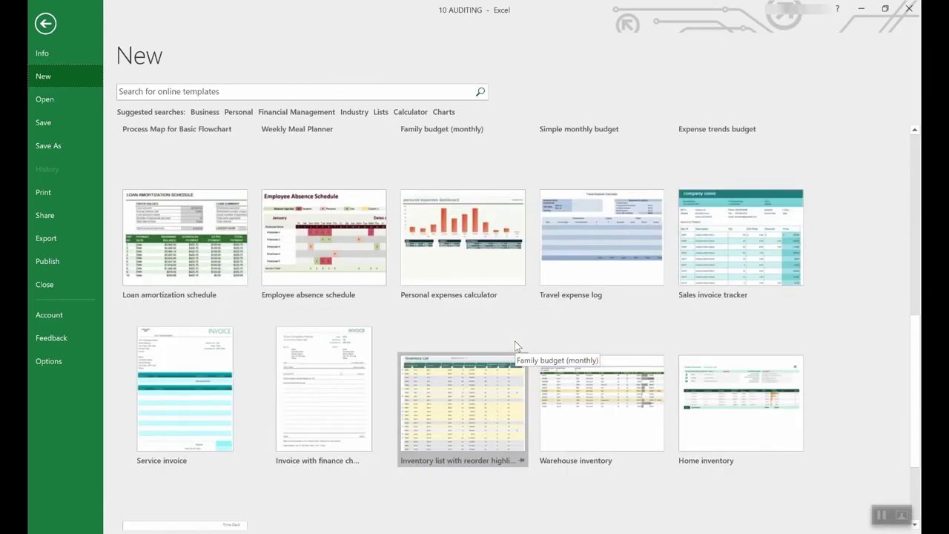
pyautogui.scroll(2, 515, 341)
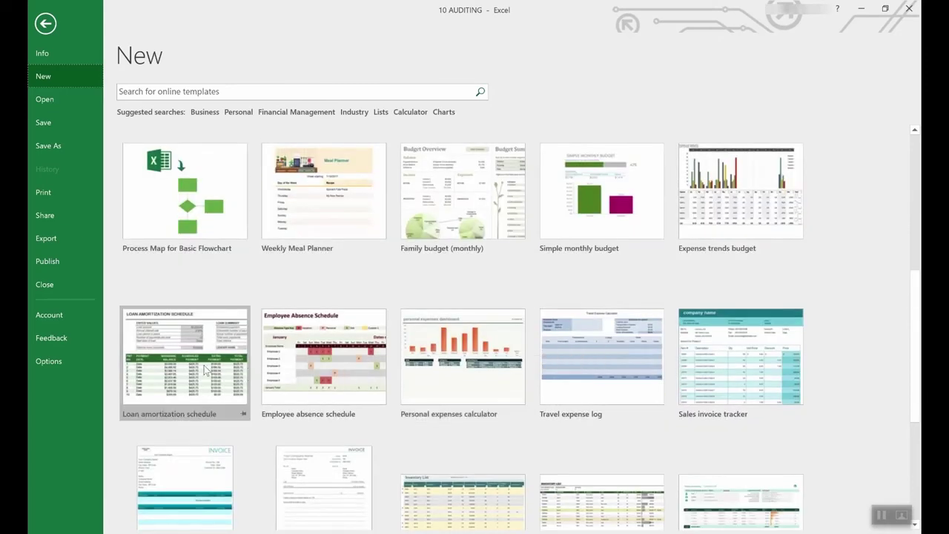
# Step: Create Loan amortization schedule1 from the template, check the input notes on E4 and E3, then go back to File > New
pyautogui.click(187, 341)
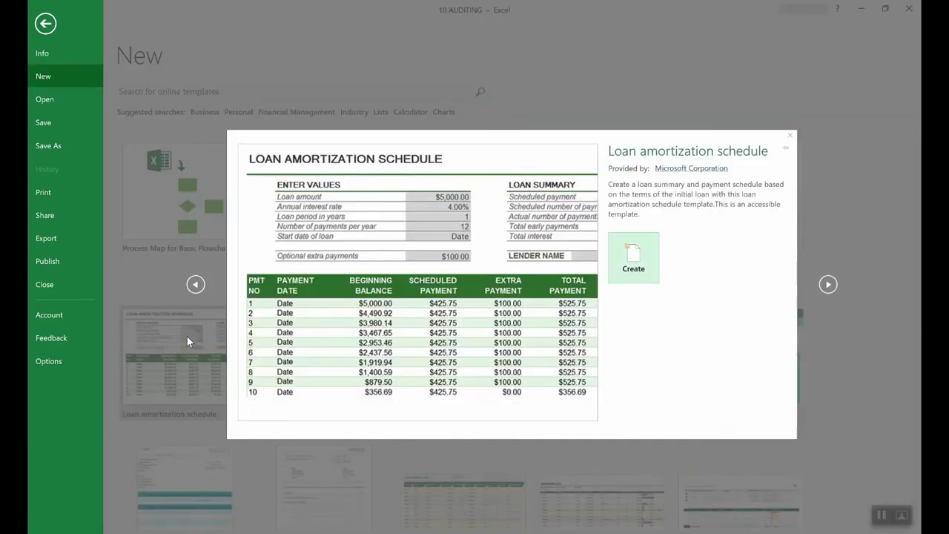
pyautogui.click(650, 263)
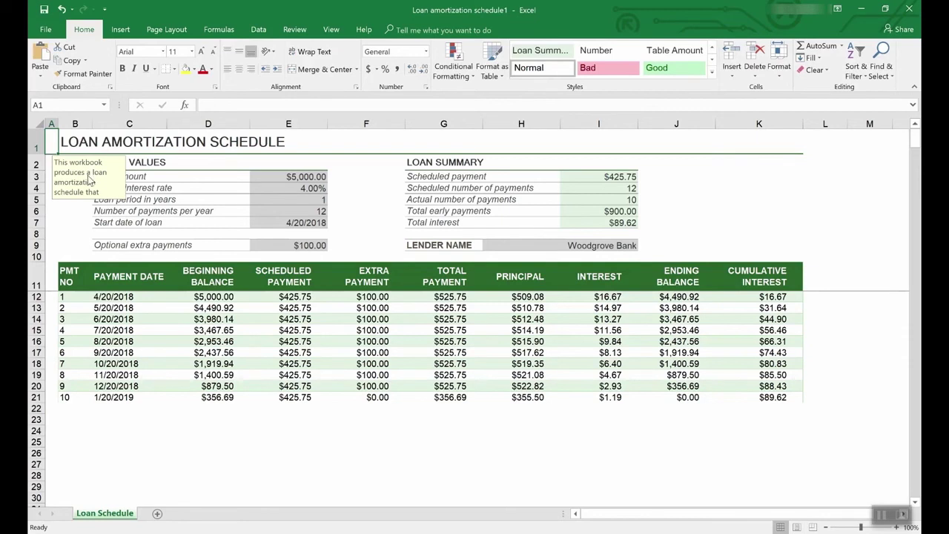
pyautogui.click(310, 188)
pyautogui.click(310, 177)
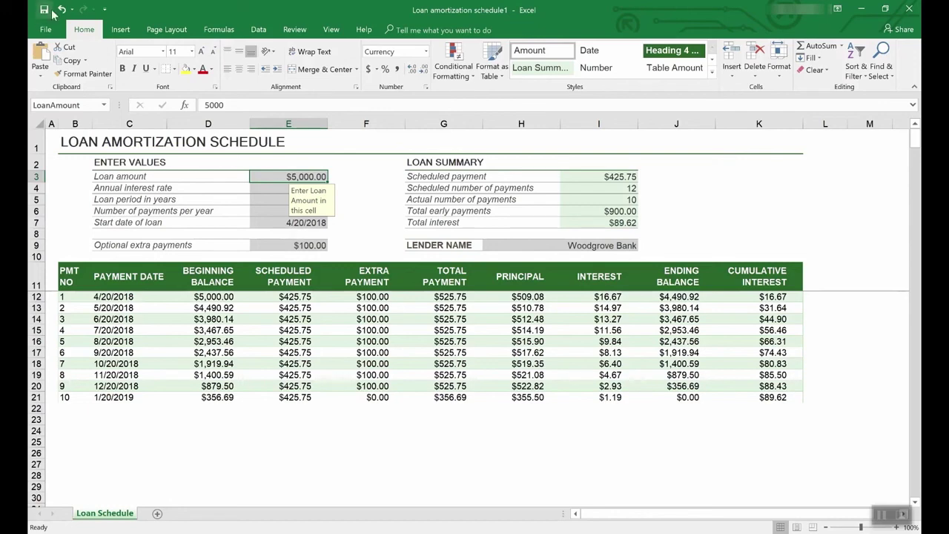
pyautogui.click(48, 30)
pyautogui.click(51, 73)
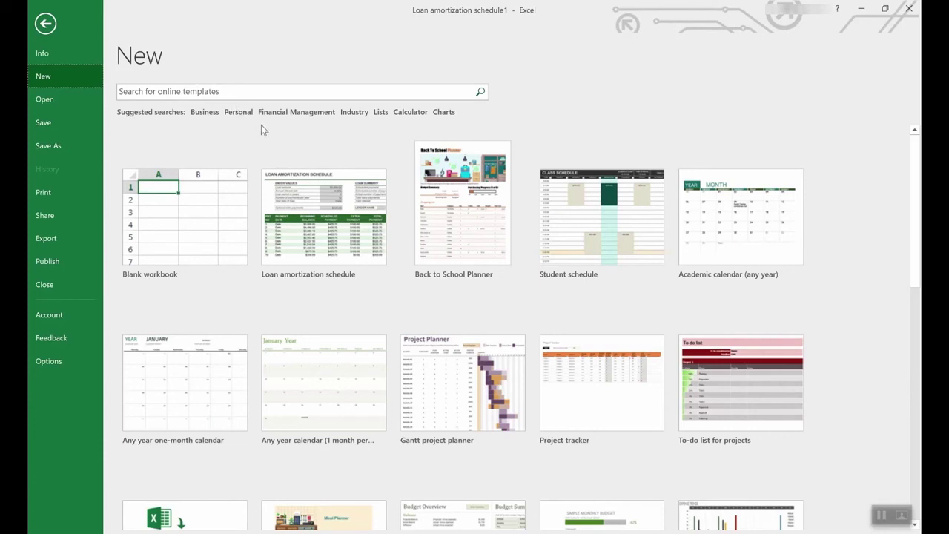
pyautogui.click(381, 112)
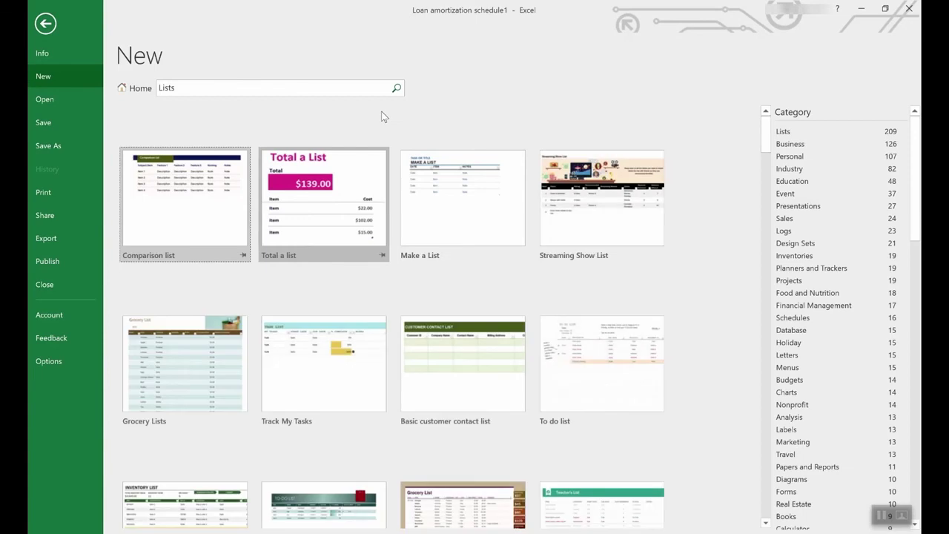
pyautogui.scroll(-3, 437, 324)
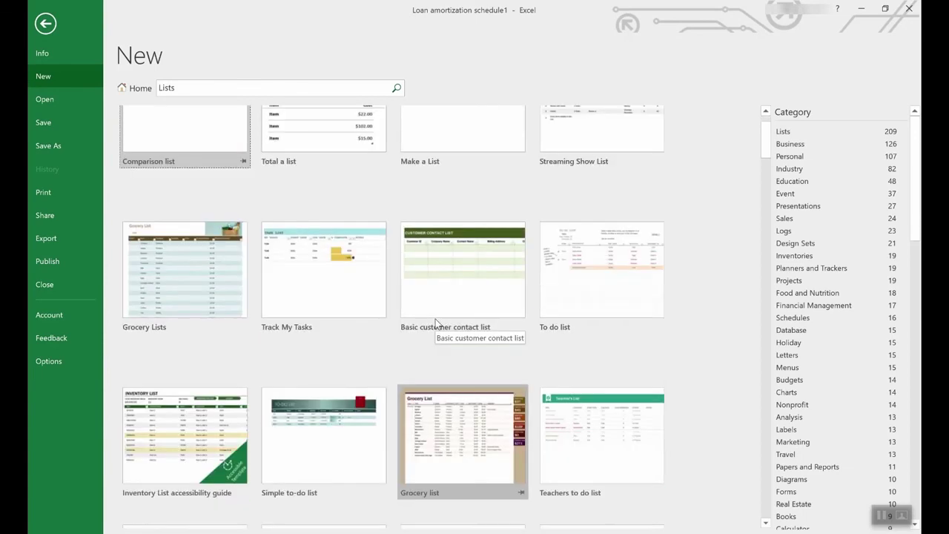
pyautogui.scroll(-3, 435, 319)
pyautogui.scroll(-2, 435, 319)
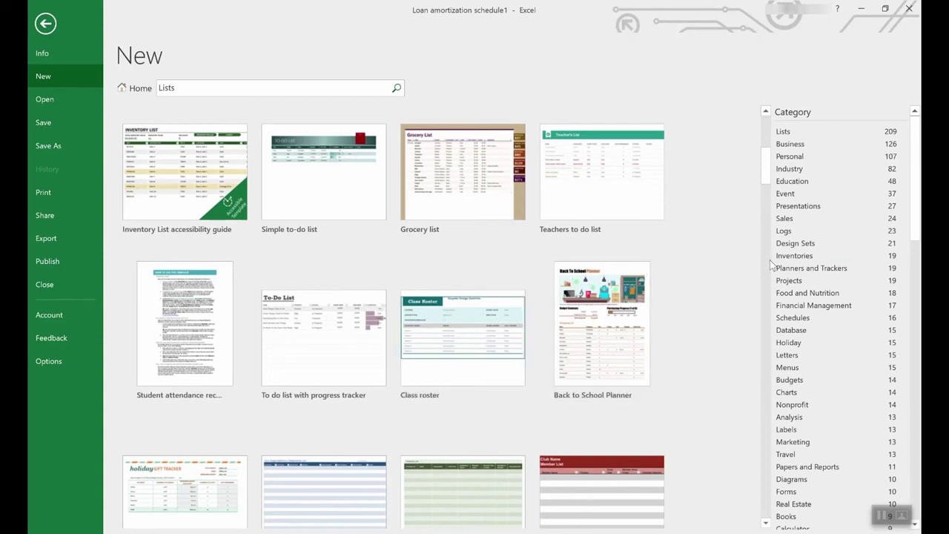
pyautogui.scroll(-3, 849, 265)
pyautogui.moveTo(918, 206); pyautogui.dragTo(873, 201)
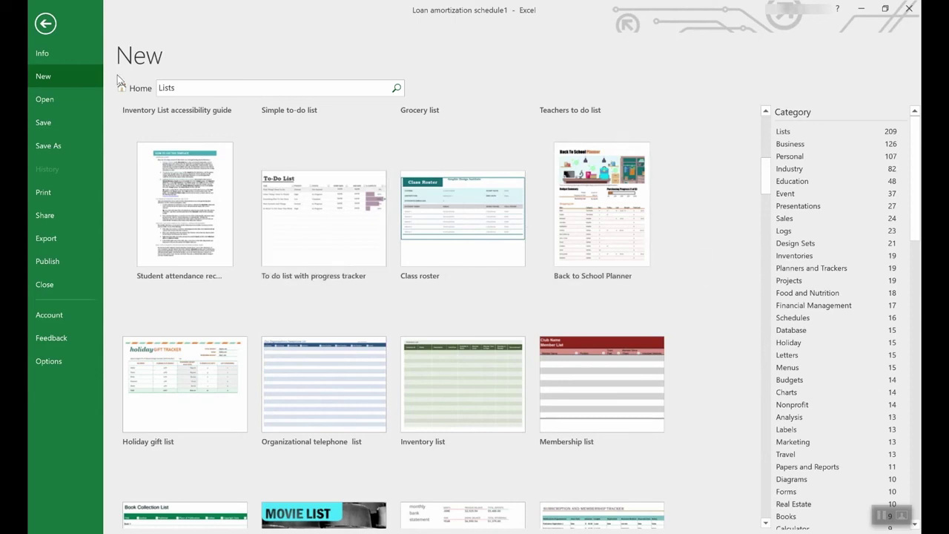
pyautogui.click(130, 91)
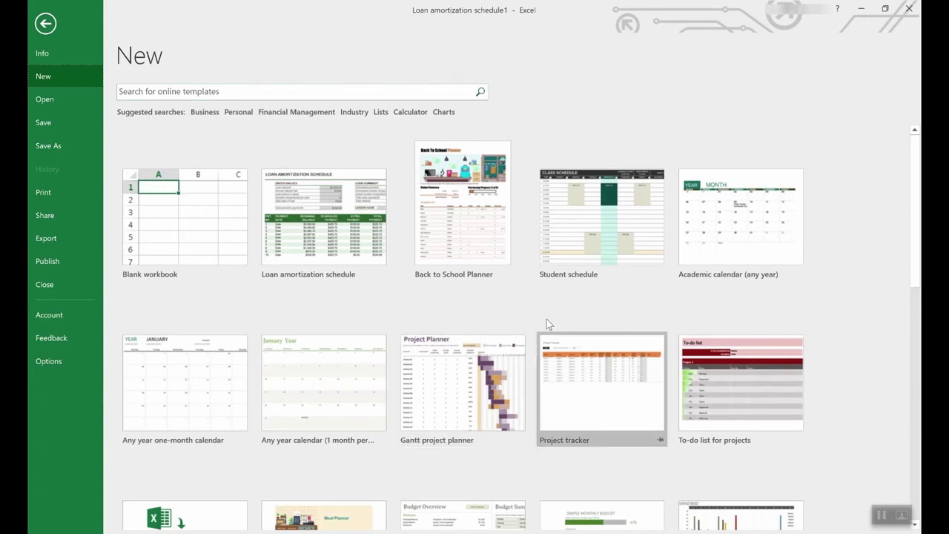
# Step: Create an Employee time sheet workbook and check the C14 and C15 totals of 31 regular and 4 overtime hours
pyautogui.scroll(-3, 549, 323)
pyautogui.scroll(-5, 551, 325)
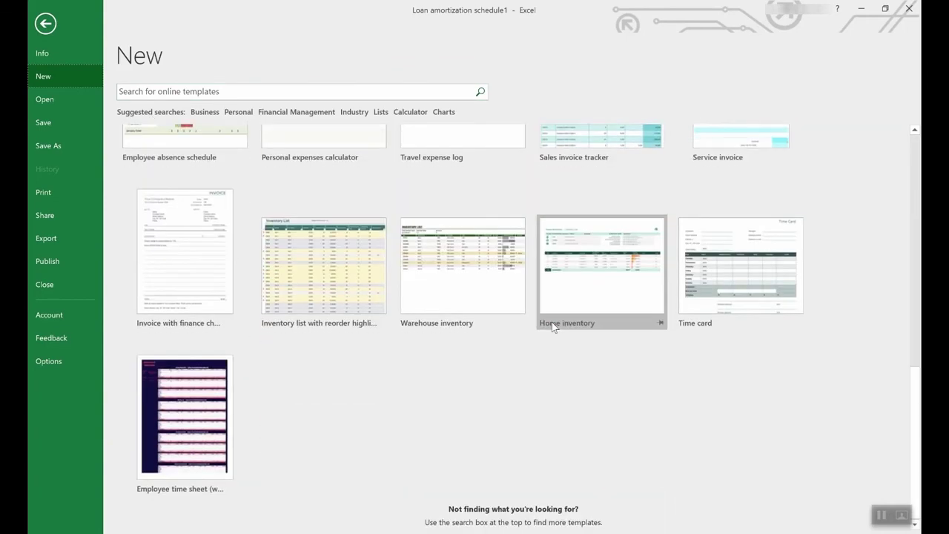
pyautogui.click(178, 395)
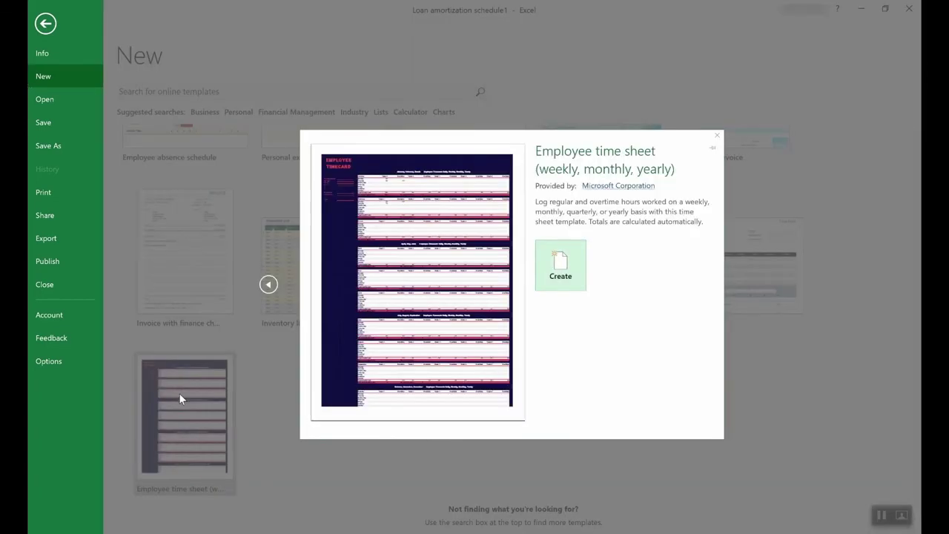
pyautogui.click(581, 267)
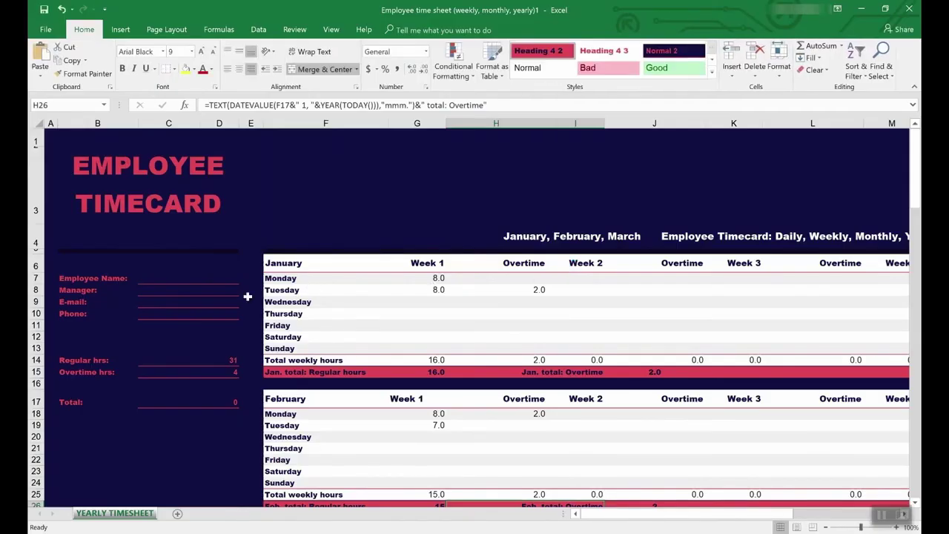
pyautogui.click(174, 362)
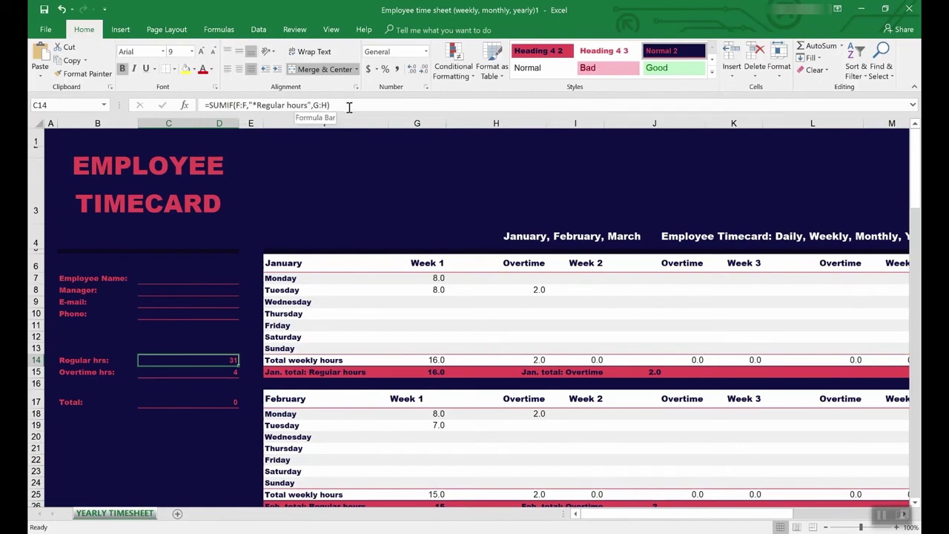
pyautogui.click(220, 373)
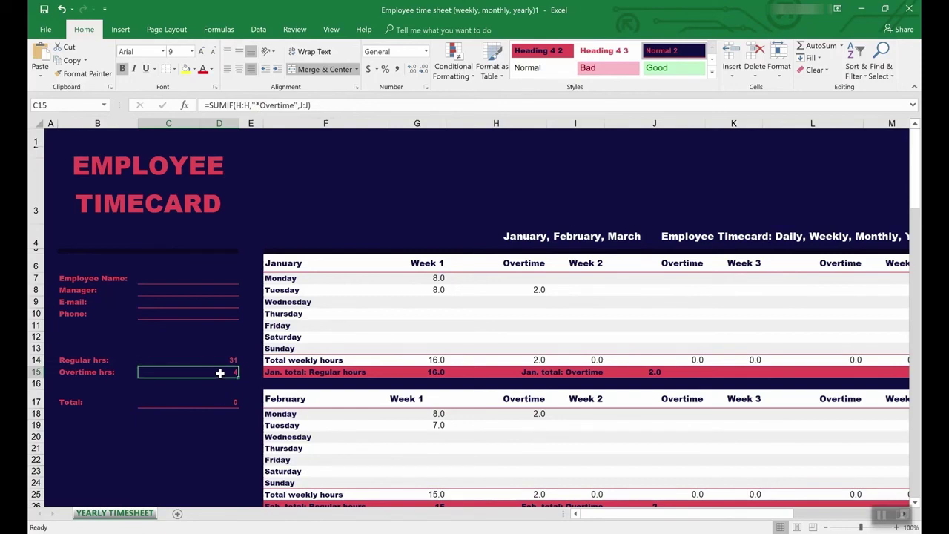
pyautogui.click(294, 31)
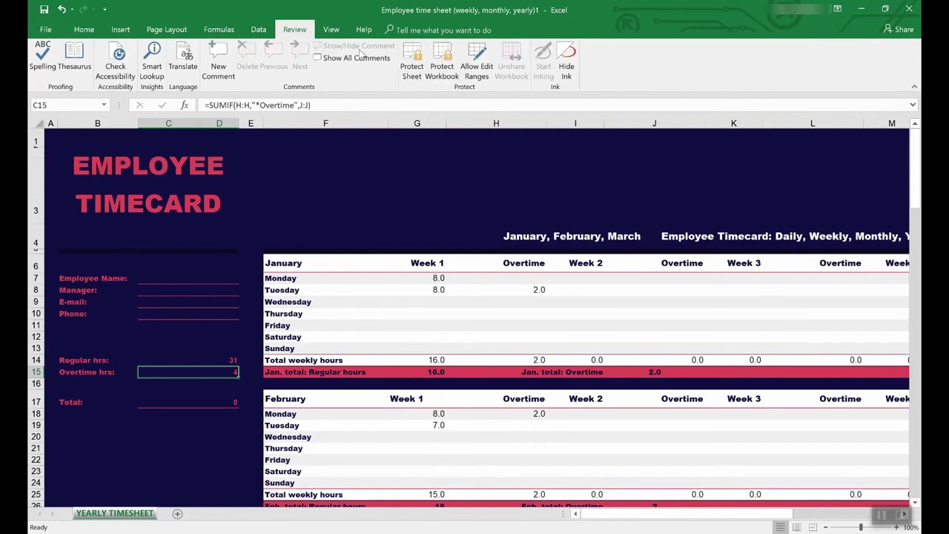
# Step: Run Trace Precedents on C15's overtime total and recheck C14's regular-hours formula
pyautogui.click(221, 30)
pyautogui.click(489, 47)
pyautogui.scroll(-7, 486, 358)
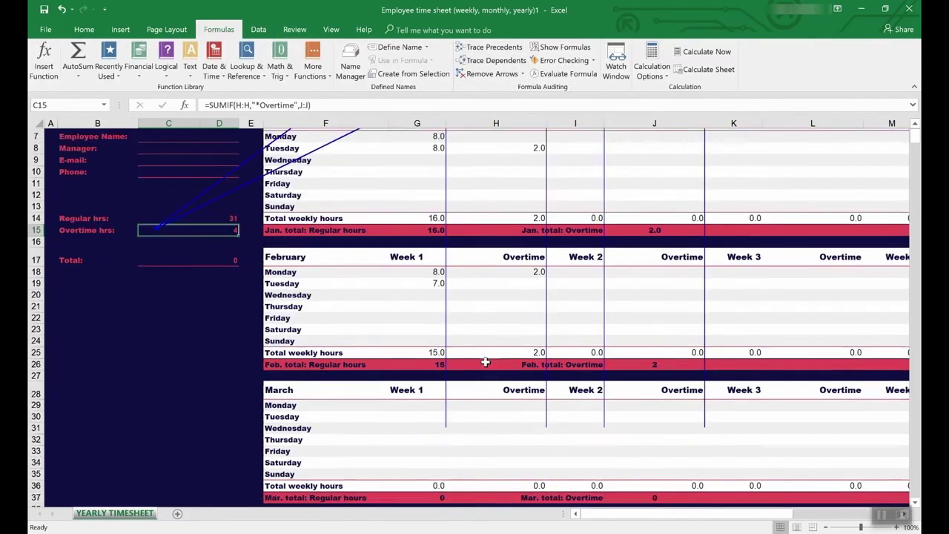
pyautogui.scroll(7, 486, 359)
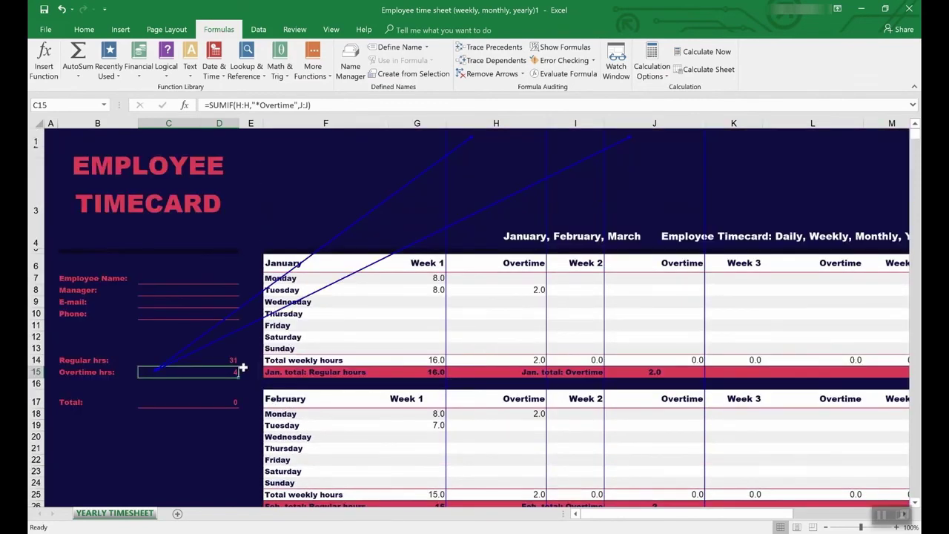
pyautogui.click(192, 360)
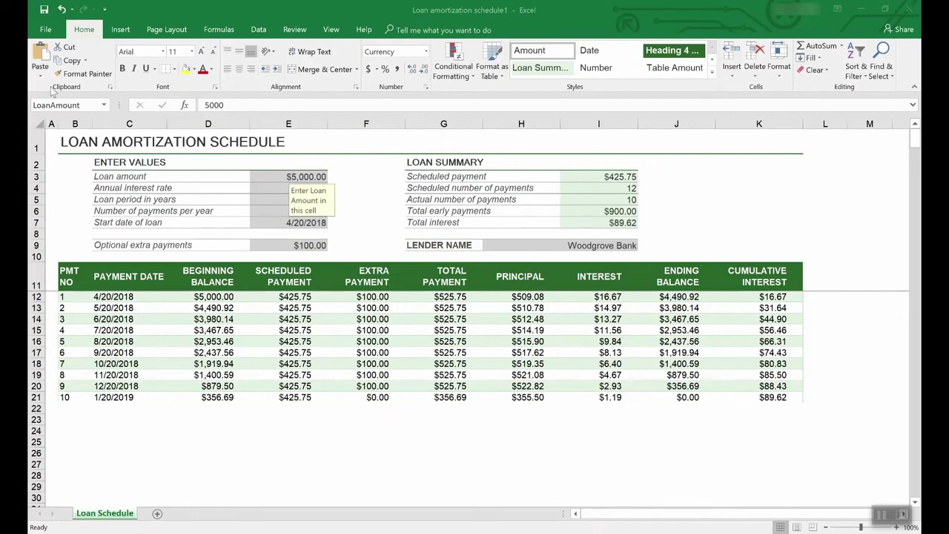
pyautogui.click(47, 28)
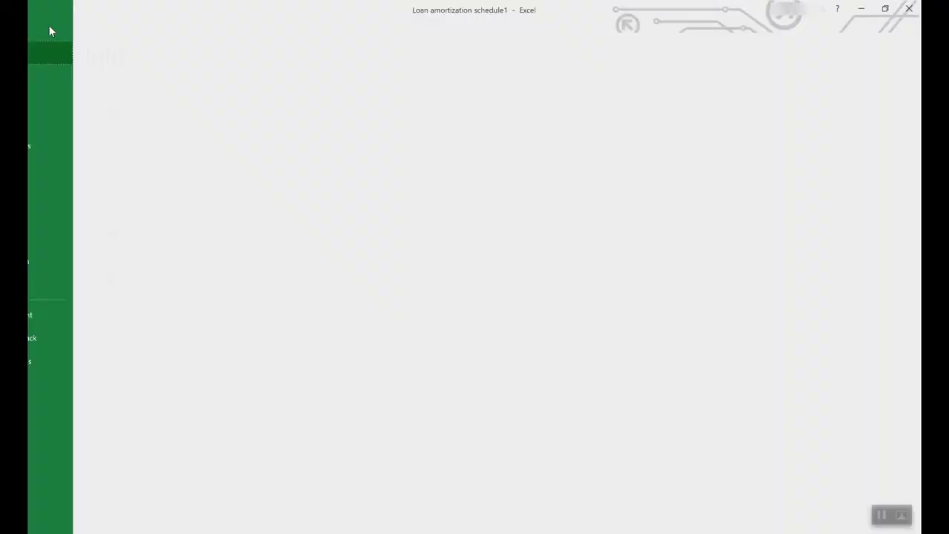
pyautogui.click(61, 145)
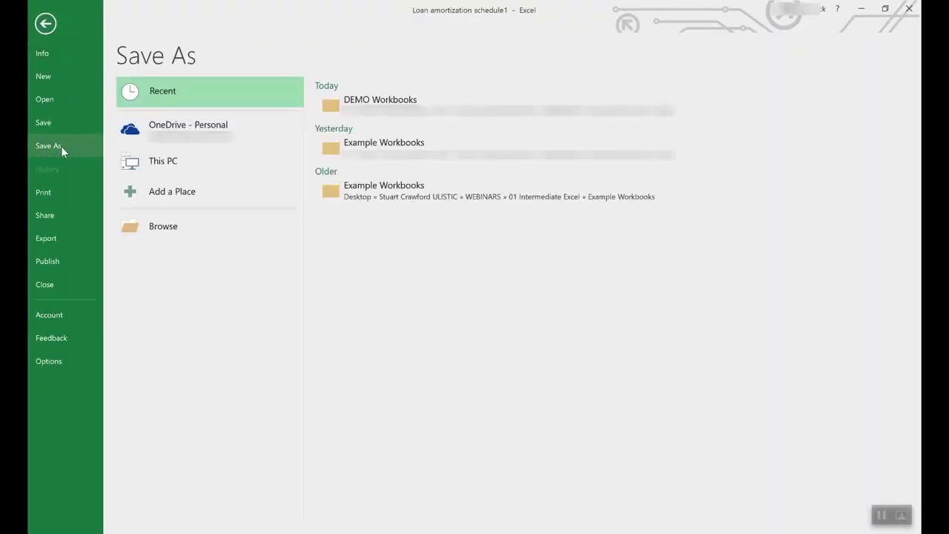
pyautogui.click(203, 127)
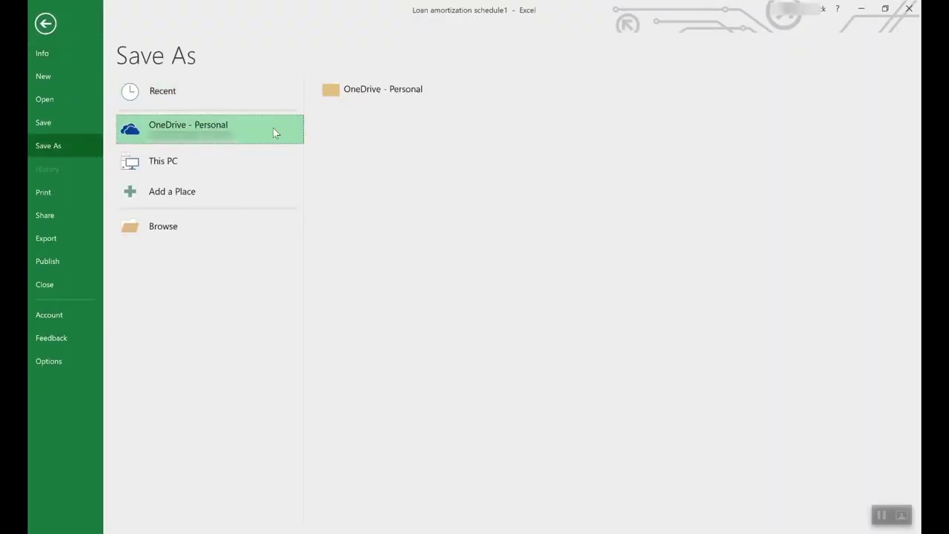
pyautogui.click(178, 157)
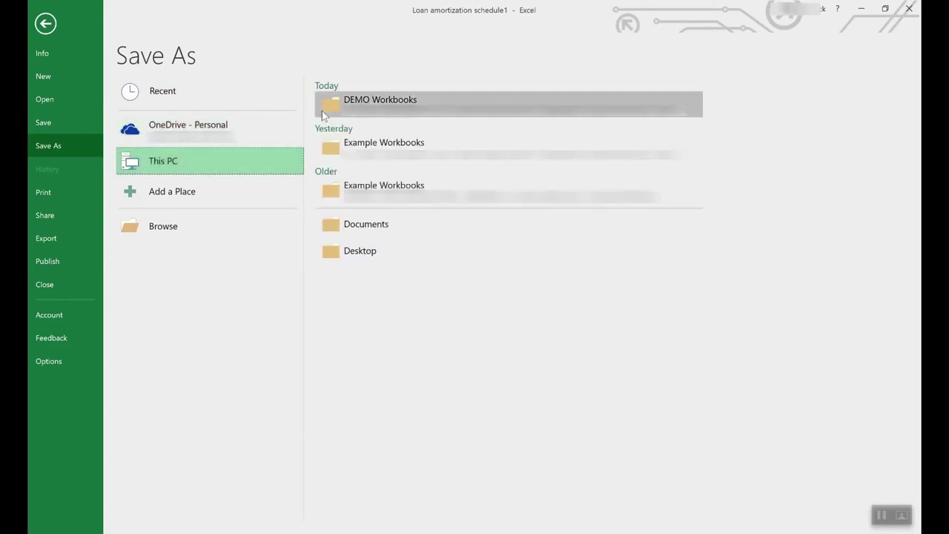
pyautogui.doubleClick(255, 151)
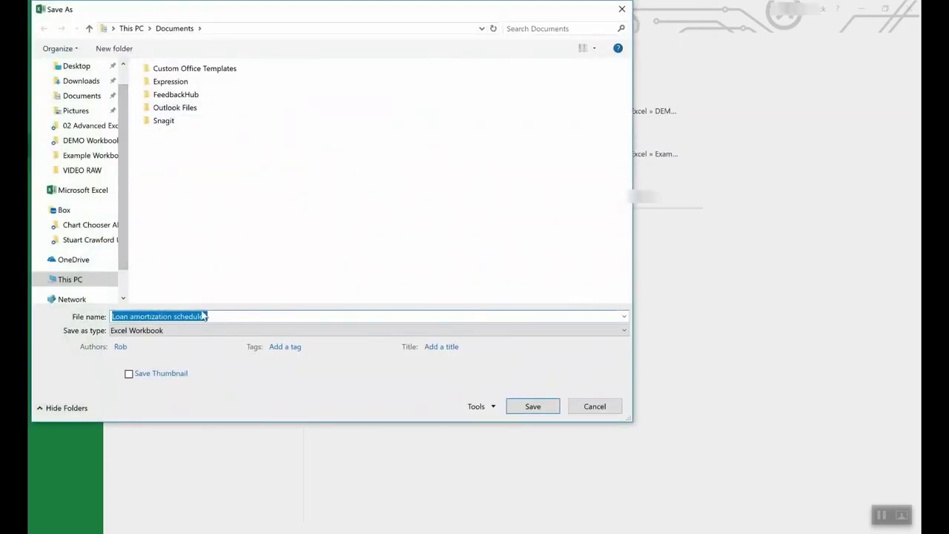
pyautogui.click(178, 330)
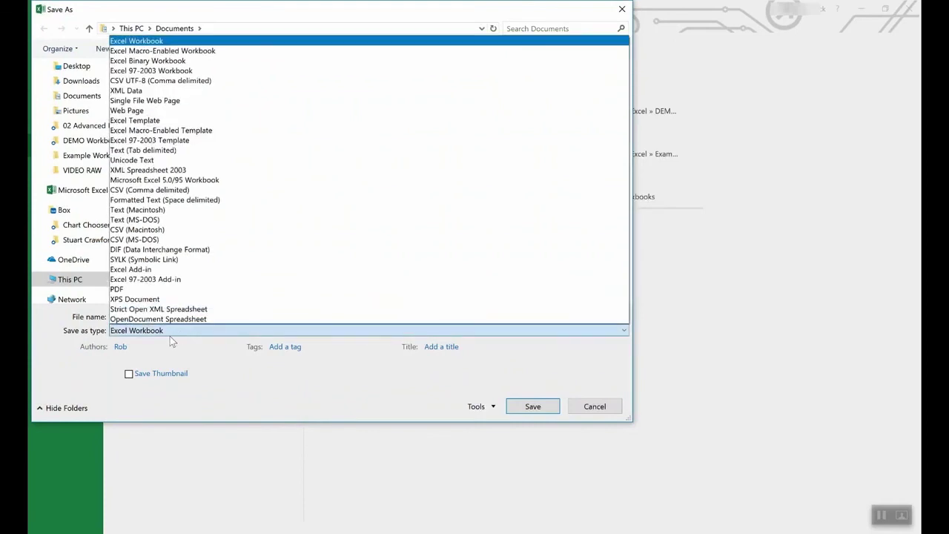
pyautogui.click(156, 121)
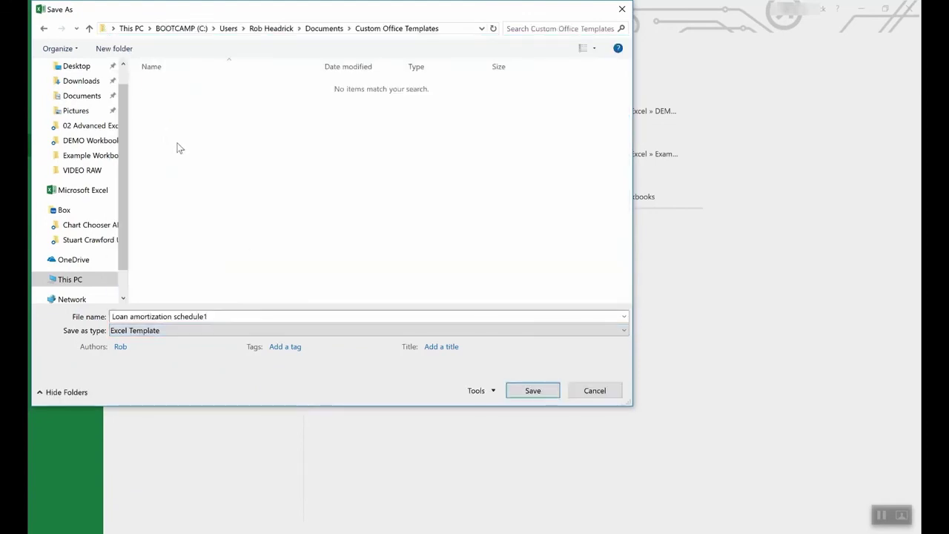
pyautogui.click(595, 391)
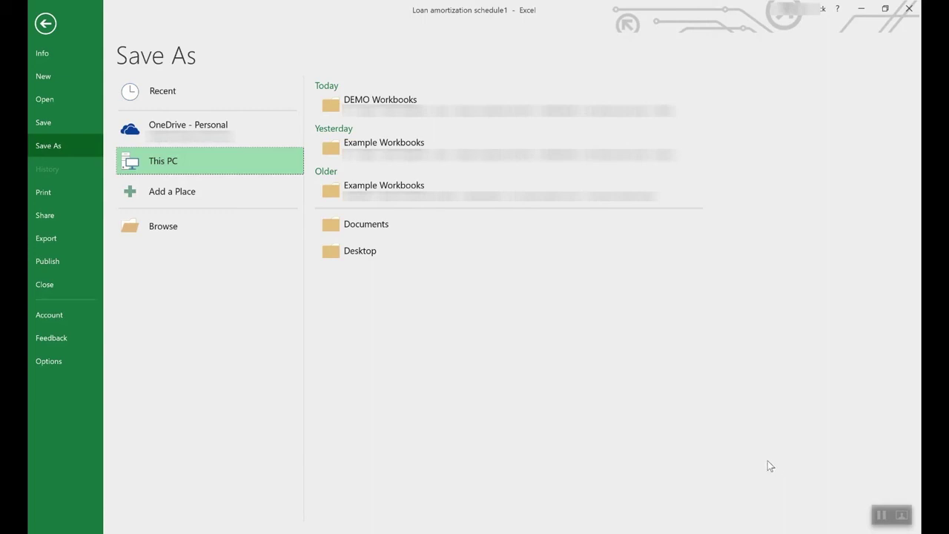
pyautogui.click(44, 24)
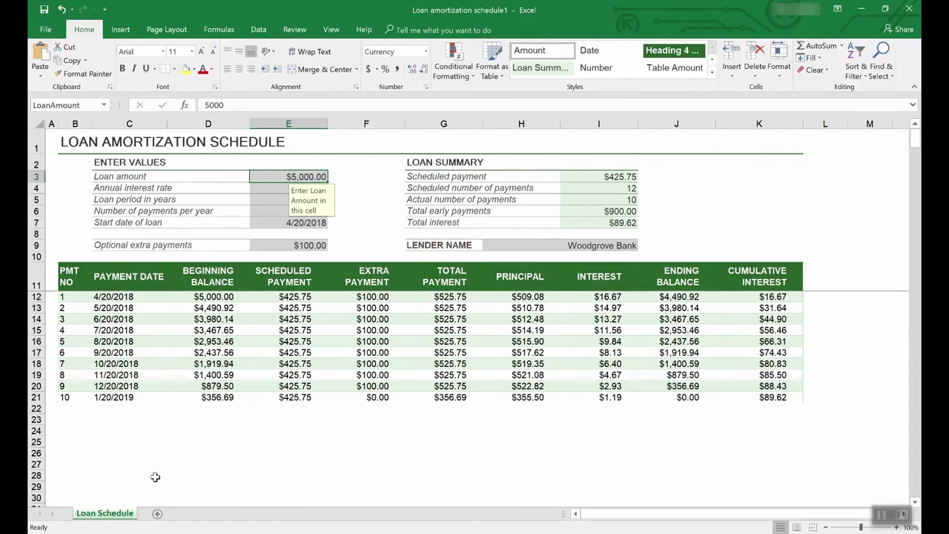